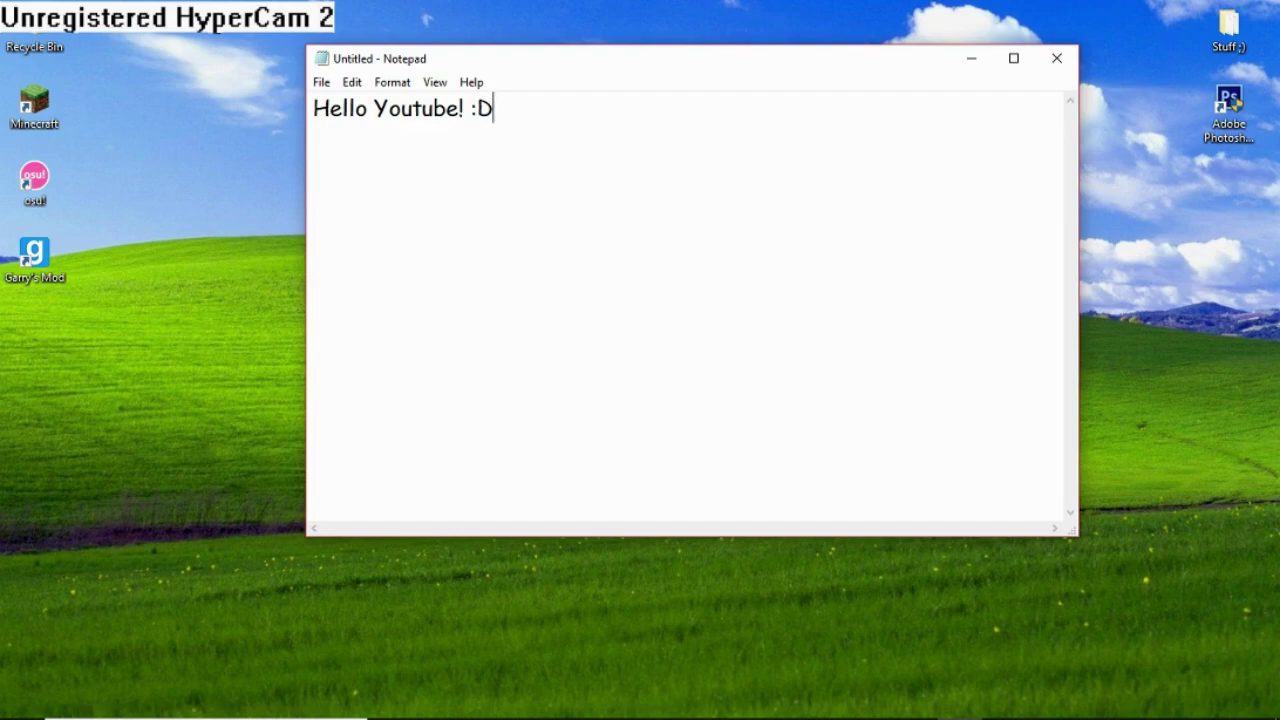
Replace the greeting with "Today I will be doing a speedpaint of peni parker from new spiderman movie :3".
{"action": "key", "text": "BackSpace"}
{"action": "key", "text": "BackSpace"}
{"action": "key", "text": "BackSpace"}
{"action": "key", "text": "BackSpace"}
{"action": "key", "text": "BackSpace"}
{"action": "key", "text": "BackSpace"}
{"action": "key", "text": "BackSpace"}
{"action": "key", "text": "BackSpace"}
{"action": "key", "text": "BackSpace"}
{"action": "key", "text": "BackSpace"}
{"action": "key", "text": "BackSpace"}
{"action": "key", "text": "BackSpace"}
{"action": "key", "text": "BackSpace"}
{"action": "key", "text": "BackSpace"}
{"action": "key", "text": "BackSpace"}
{"action": "key", "text": "BackSpace"}
{"action": "key", "text": "BackSpace"}
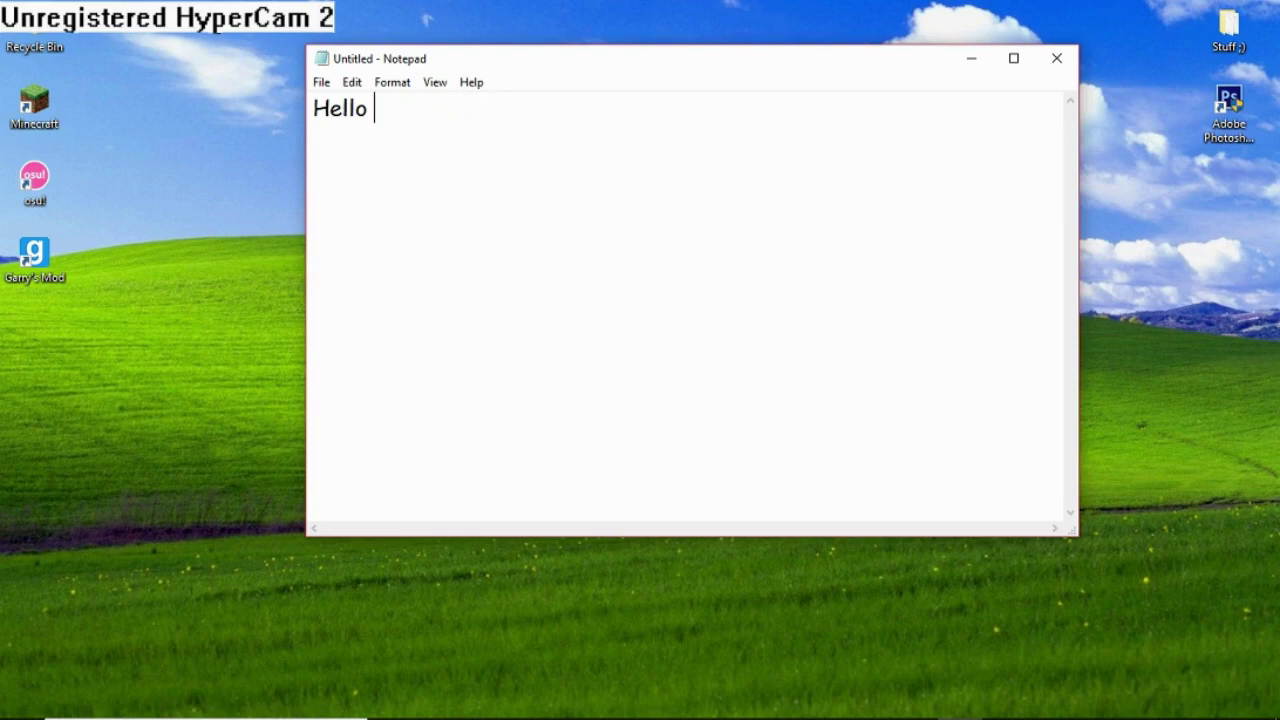
{"action": "type", "text": "Toda"}
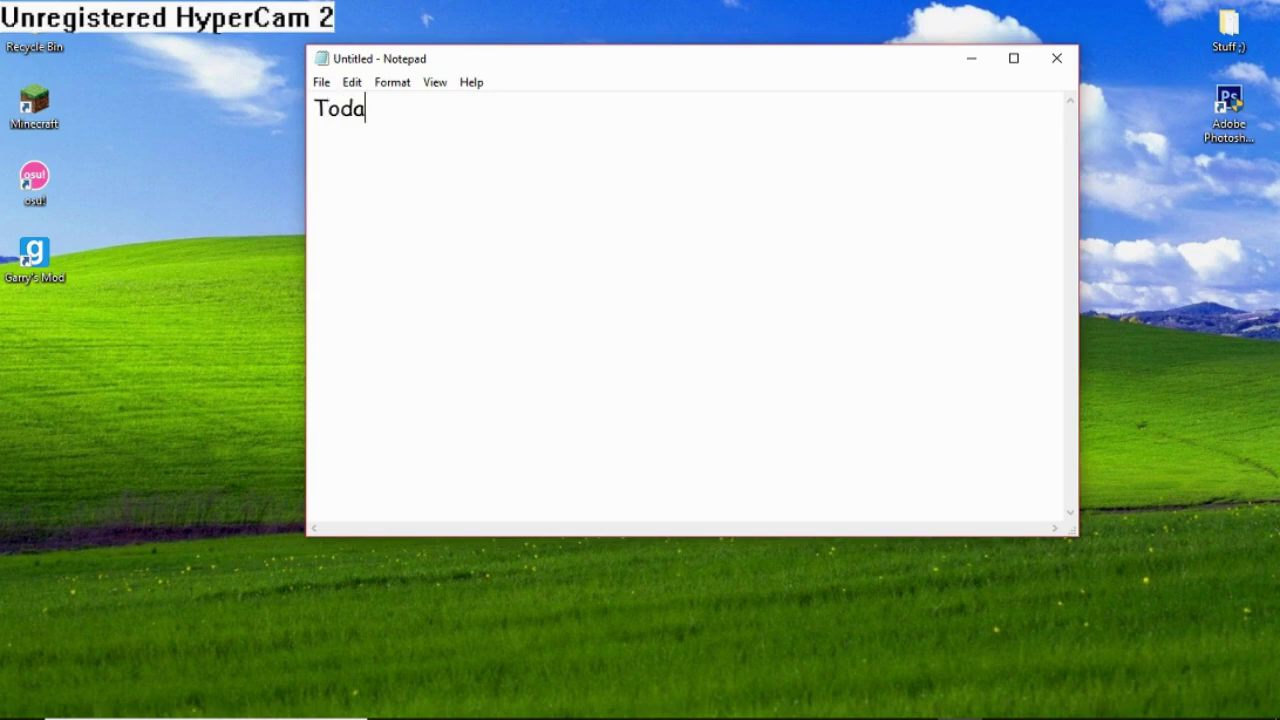
{"action": "type", "text": "y I will be douin"}
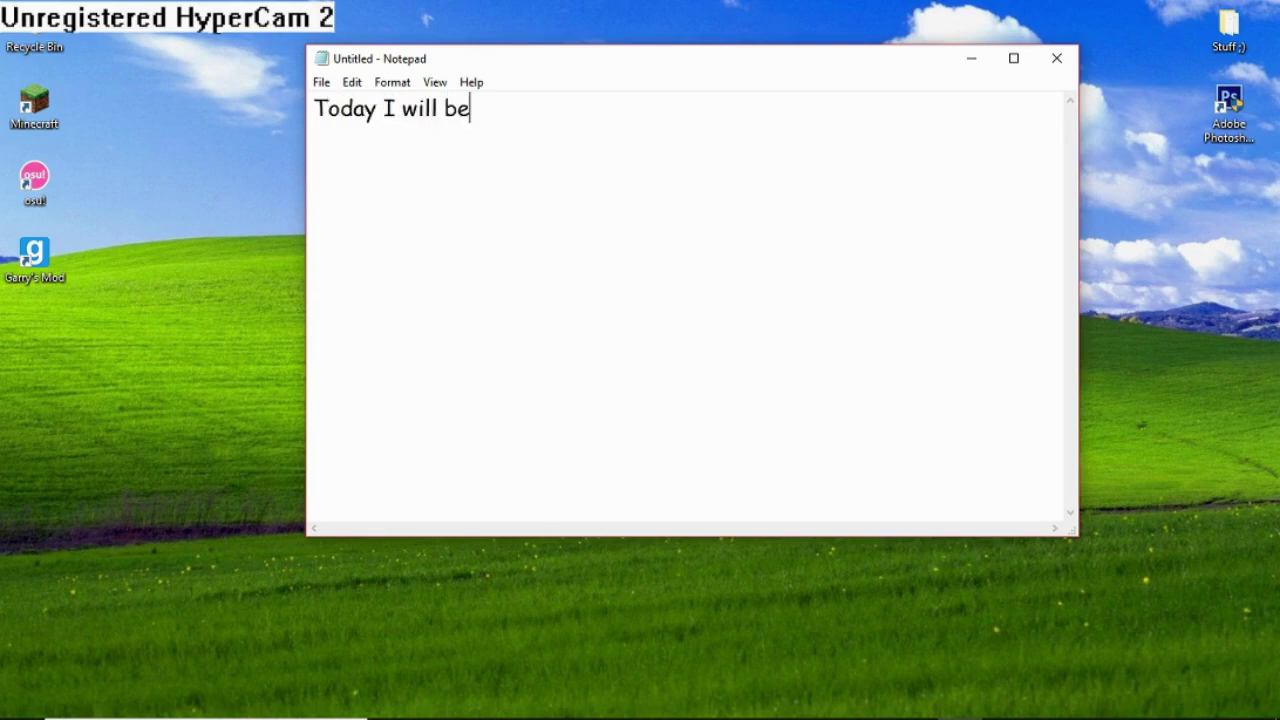
{"action": "key", "text": "BackSpace"}
{"action": "key", "text": "BackSpace"}
{"action": "key", "text": "BackSpace"}
{"action": "type", "text": "ig"}
{"action": "key", "text": "BackSpace"}
{"action": "type", "text": "ng "}
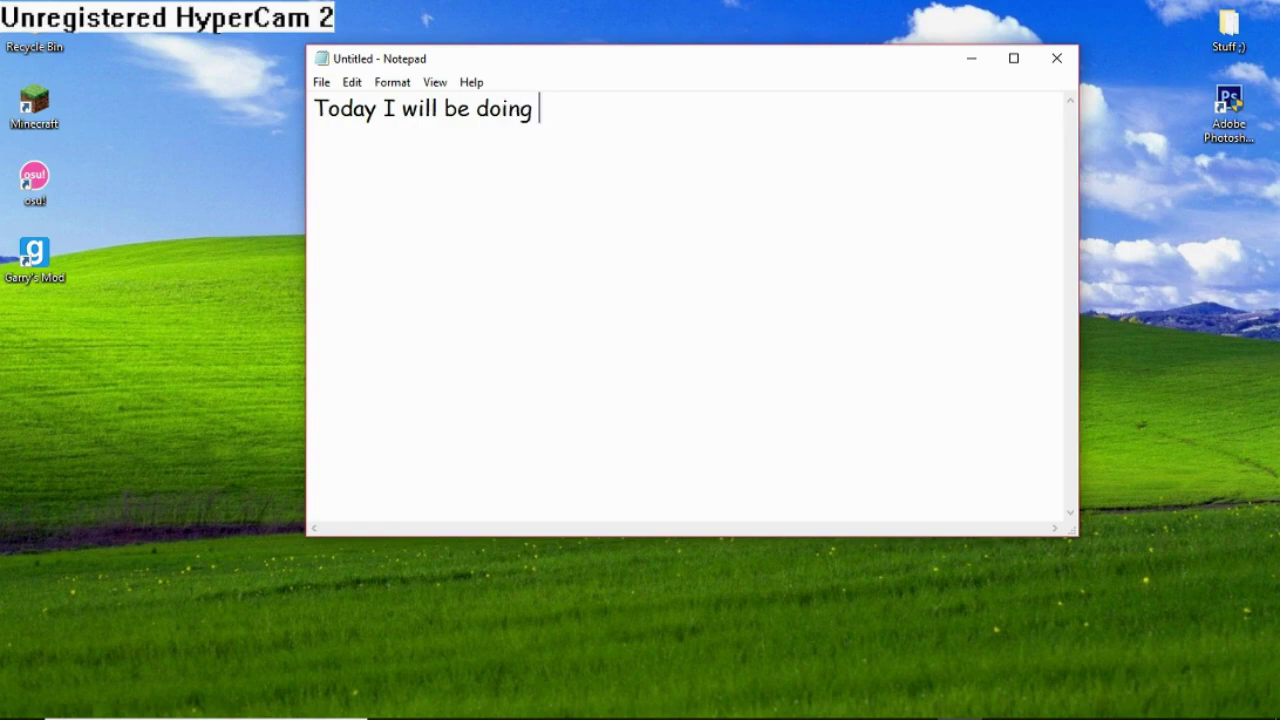
{"action": "type", "text": "a speed"}
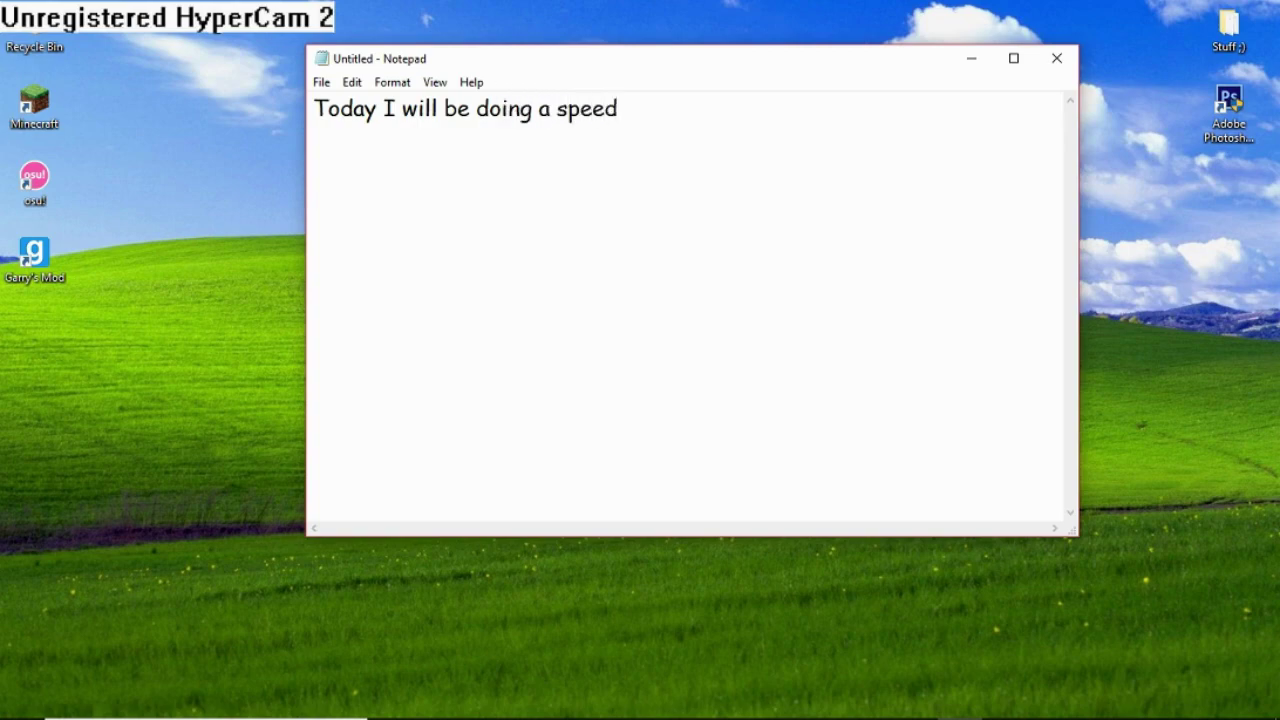
{"action": "type", "text": "paion"}
{"action": "key", "text": "BackSpace"}
{"action": "key", "text": "BackSpace"}
{"action": "key", "text": "BackSpace"}
{"action": "type", "text": "int of peni"}
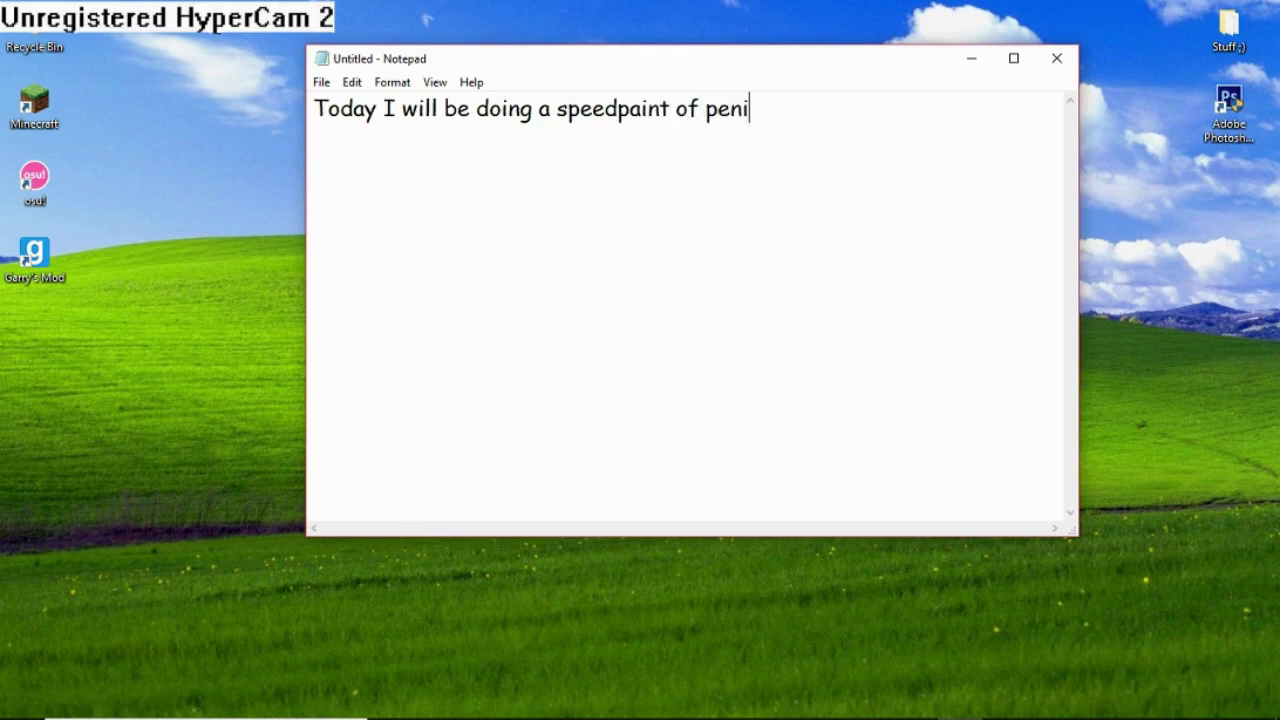
{"action": "type", "text": " parker "}
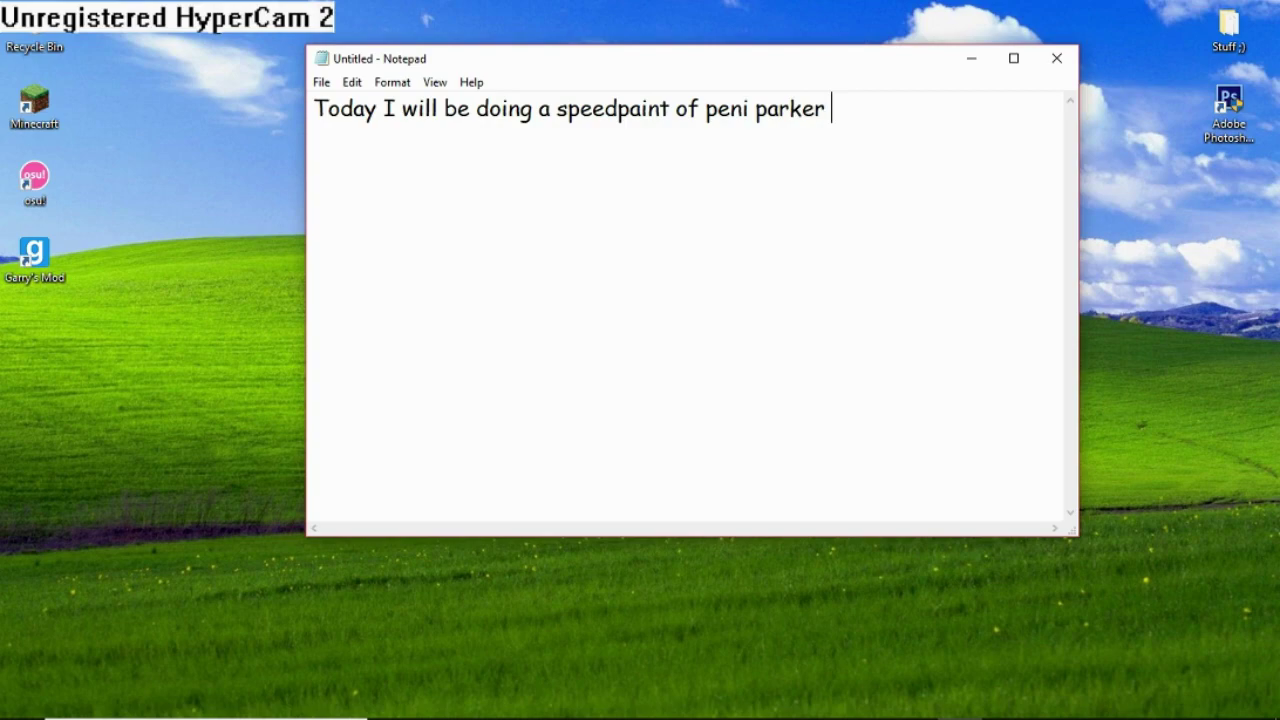
{"action": "type", "text": "from new "}
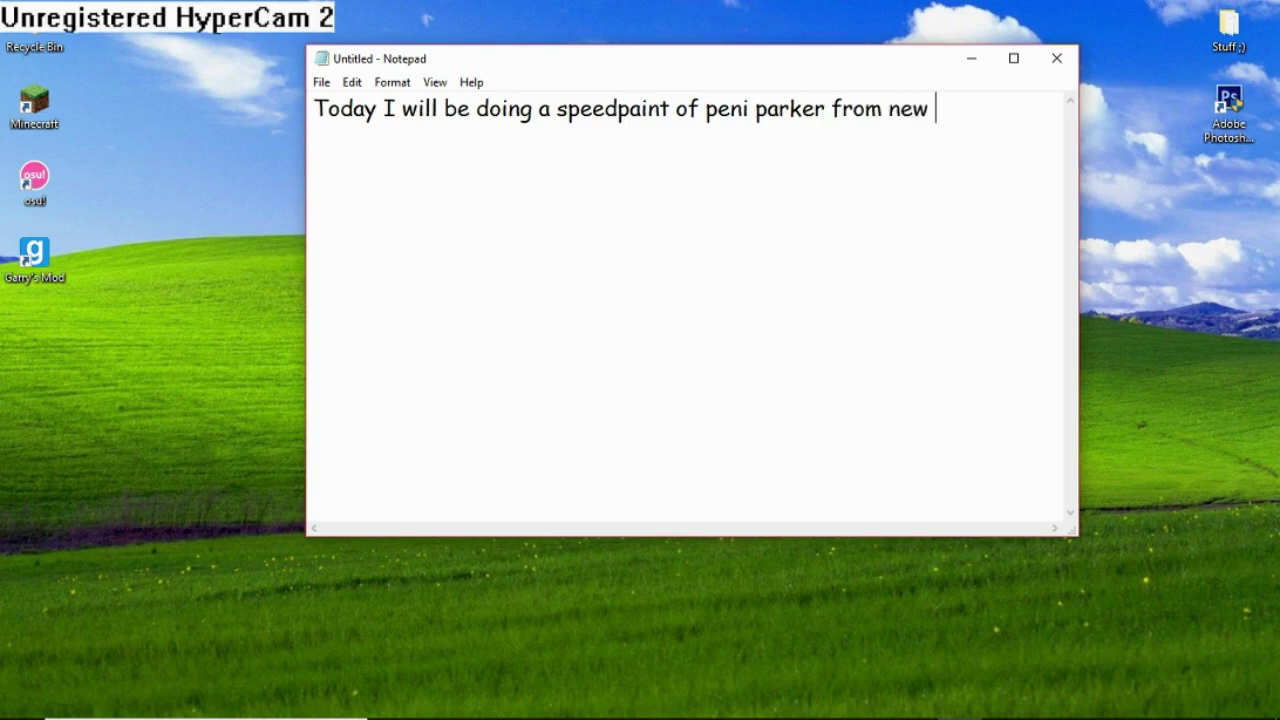
{"action": "type", "text": "spiderman movie "}
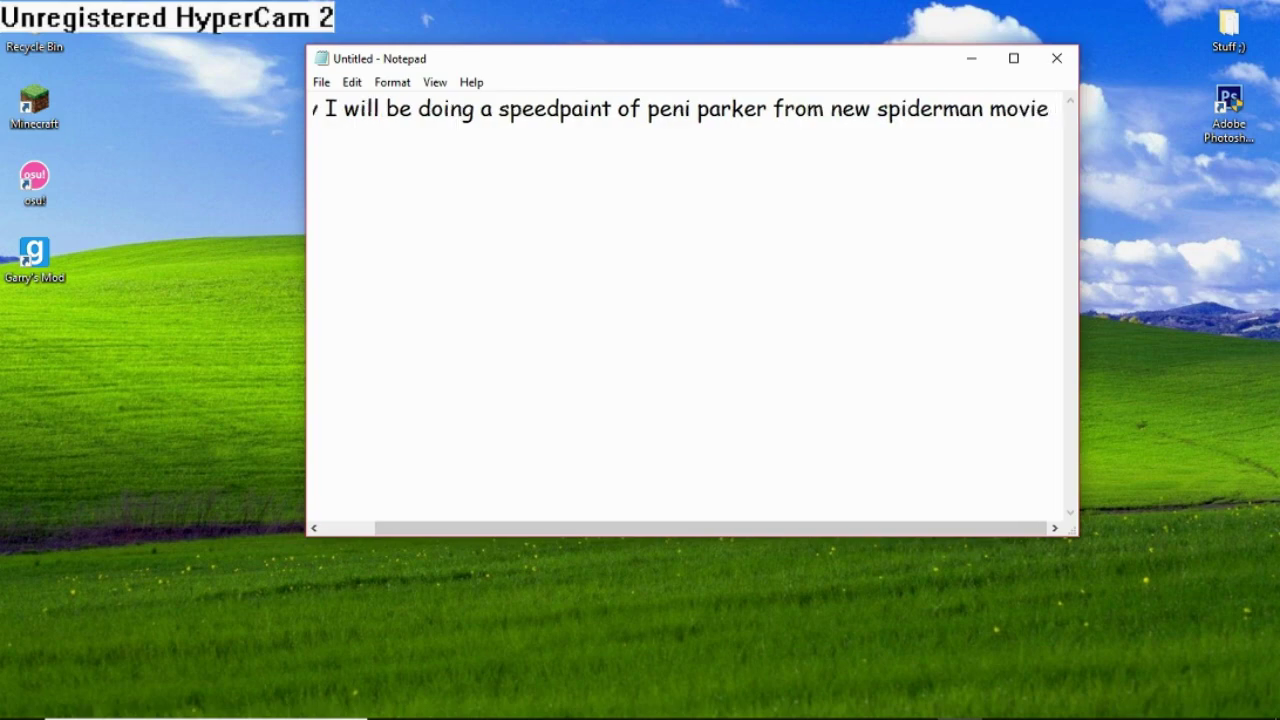
{"action": "type", "text": ":3"}
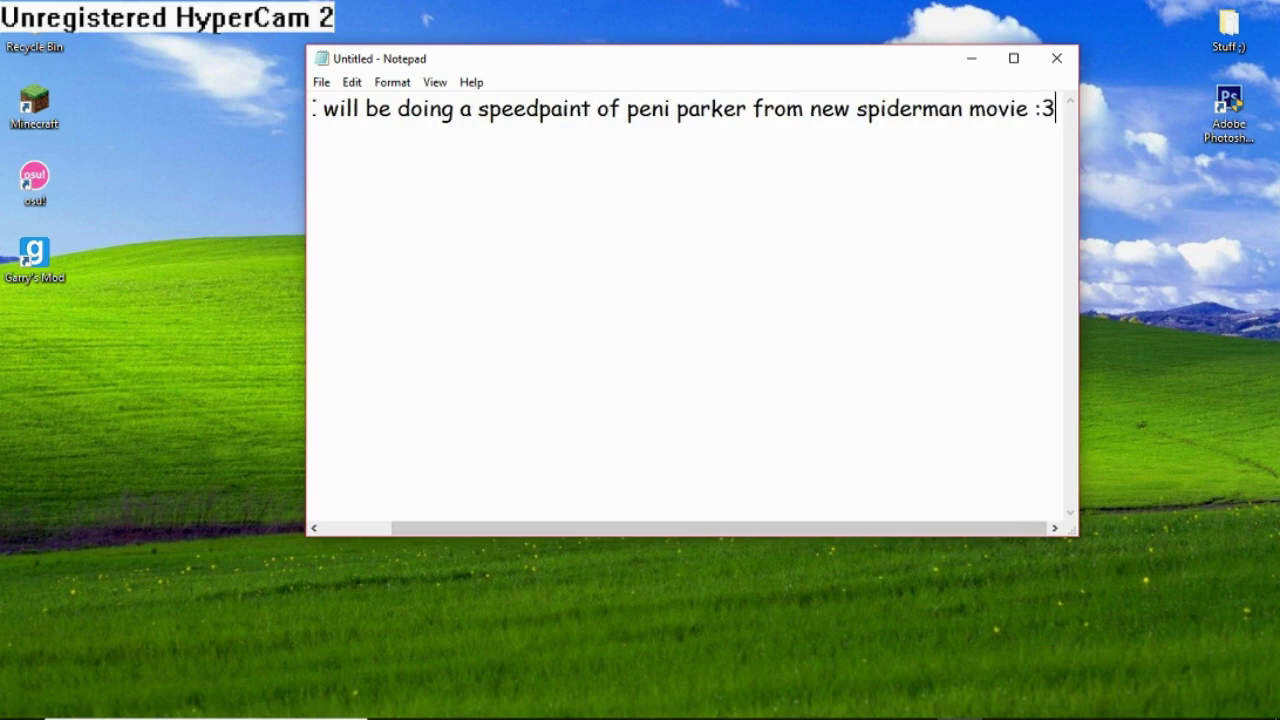
Replace the speedpaint announcement with "Bcuz she is very epic!!!! :D".
{"action": "key", "text": "BackSpace"}
{"action": "key", "text": "BackSpace"}
{"action": "key", "text": "BackSpace"}
{"action": "key", "text": "BackSpace"}
{"action": "key", "text": "BackSpace"}
{"action": "key", "text": "BackSpace"}
{"action": "key", "text": "BackSpace"}
{"action": "key", "text": "BackSpace"}
{"action": "key", "text": "BackSpace"}
{"action": "key", "text": "BackSpace"}
{"action": "key", "text": "BackSpace"}
{"action": "key", "text": "BackSpace"}
{"action": "key", "text": "BackSpace"}
{"action": "key", "text": "BackSpace"}
{"action": "key", "text": "BackSpace"}
{"action": "key", "text": "BackSpace"}
{"action": "key", "text": "BackSpace"}
{"action": "key", "text": "BackSpace"}
{"action": "key", "text": "BackSpace"}
{"action": "key", "text": "BackSpace"}
{"action": "key", "text": "BackSpace"}
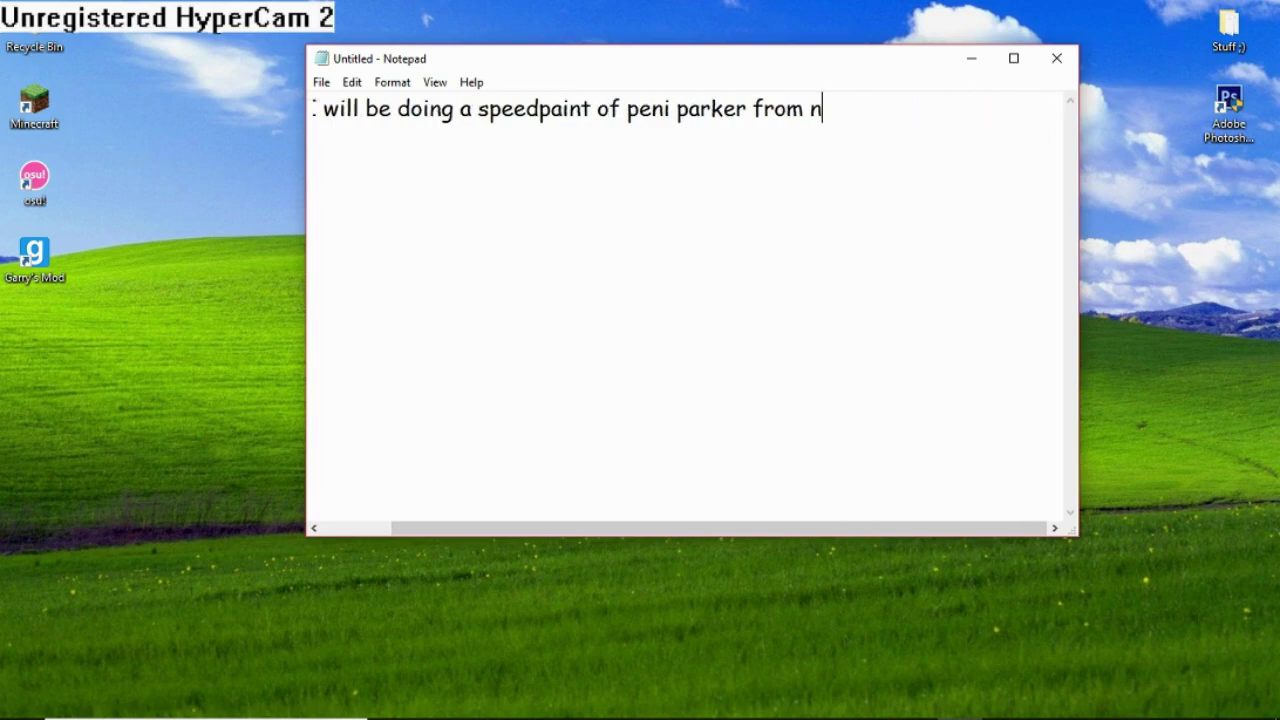
{"action": "key", "text": "BackSpace"}
{"action": "key", "text": "BackSpace"}
{"action": "key", "text": "BackSpace"}
{"action": "key", "text": "BackSpace"}
{"action": "key", "text": "BackSpace"}
{"action": "key", "text": "BackSpace"}
{"action": "key", "text": "BackSpace"}
{"action": "key", "text": "BackSpace"}
{"action": "key", "text": "BackSpace"}
{"action": "key", "text": "BackSpace"}
{"action": "key", "text": "BackSpace"}
{"action": "key", "text": "BackSpace"}
{"action": "key", "text": "BackSpace"}
{"action": "key", "text": "BackSpace"}
{"action": "key", "text": "BackSpace"}
{"action": "key", "text": "BackSpace"}
{"action": "key", "text": "BackSpace"}
{"action": "key", "text": "BackSpace"}
{"action": "key", "text": "BackSpace"}
{"action": "key", "text": "BackSpace"}
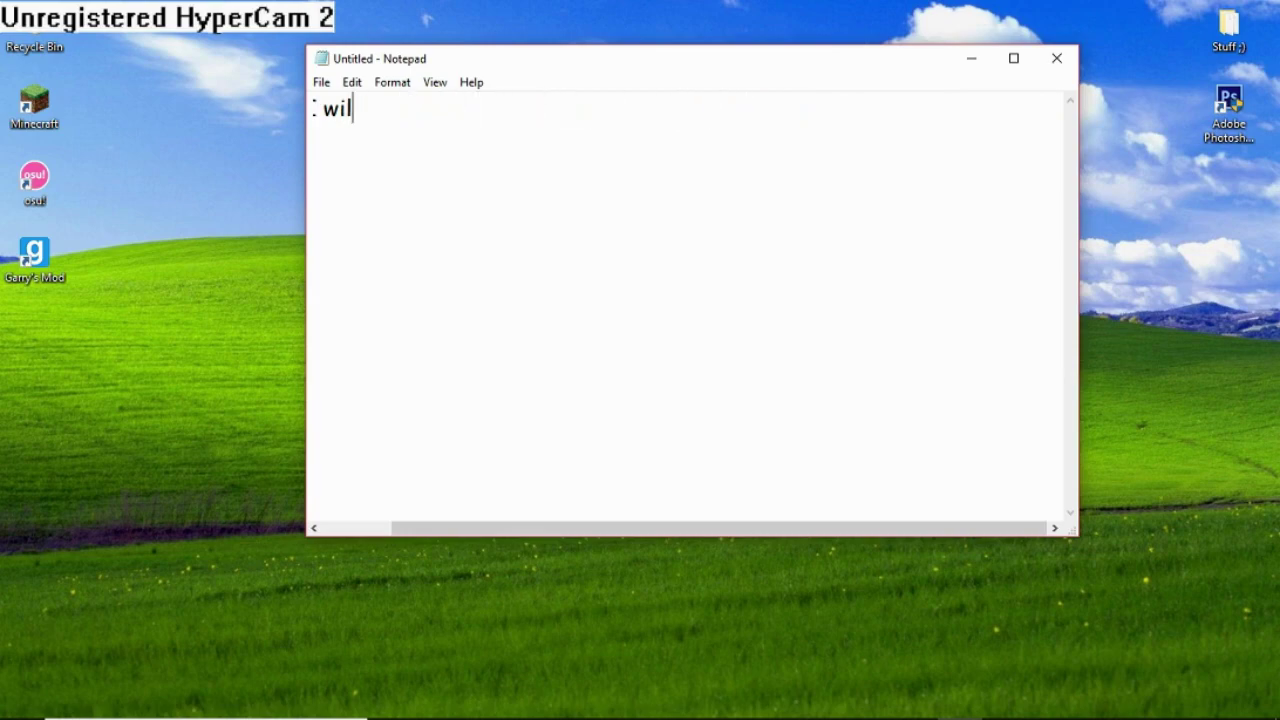
{"action": "type", "text": "B"}
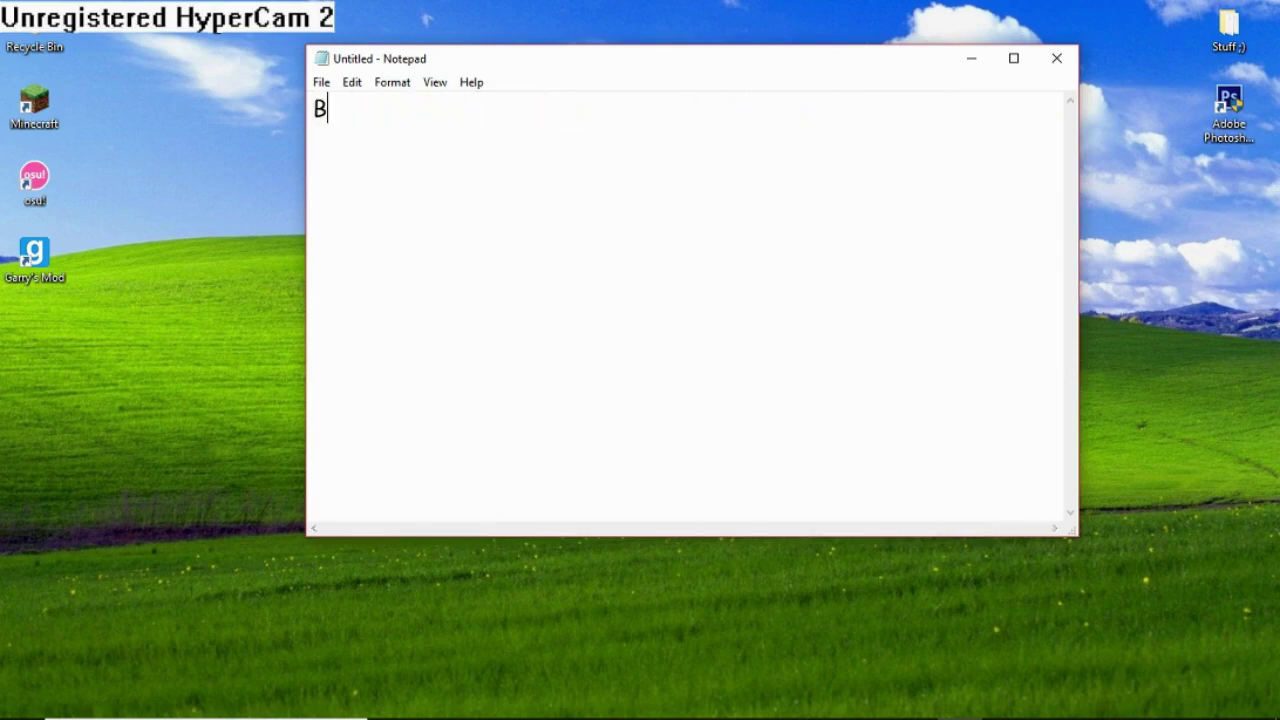
{"action": "type", "text": "cuz she is b"}
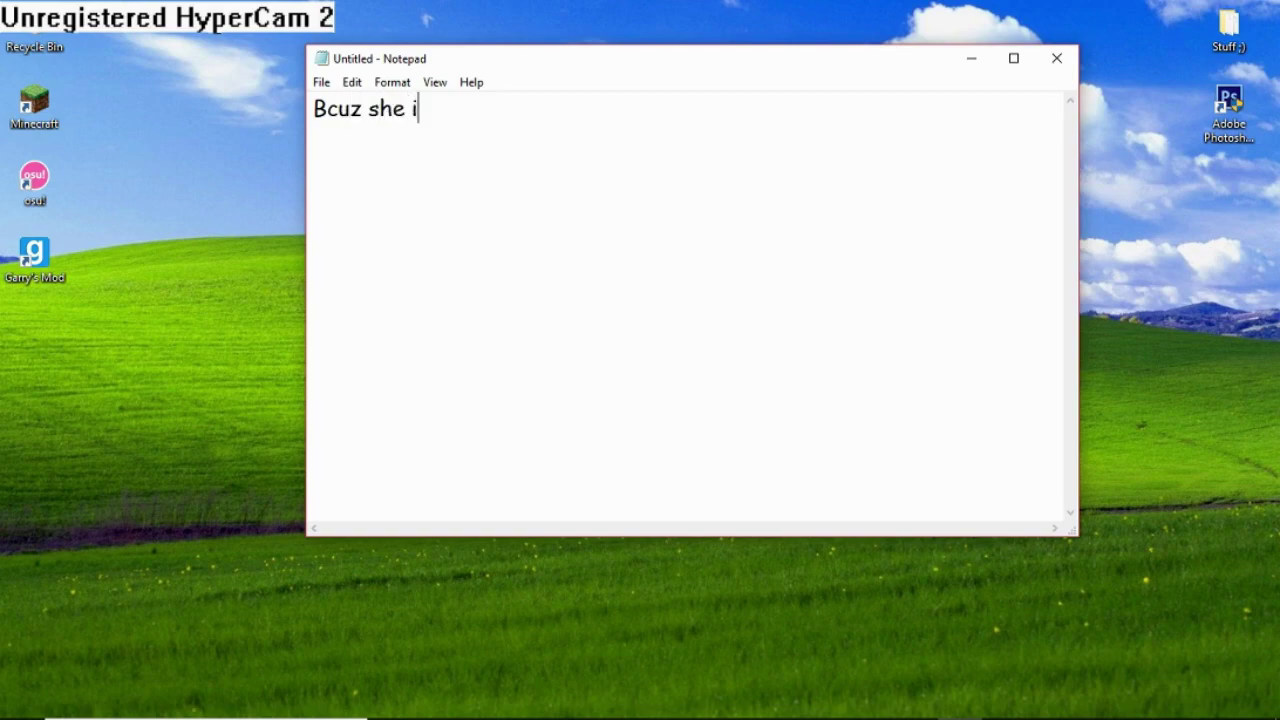
{"action": "key", "text": "BackSpace"}
{"action": "type", "text": "veru"}
{"action": "key", "text": "BackSpace"}
{"action": "type", "text": "y ep"}
{"action": "key", "text": "BackSpace"}
{"action": "type", "text": "e"}
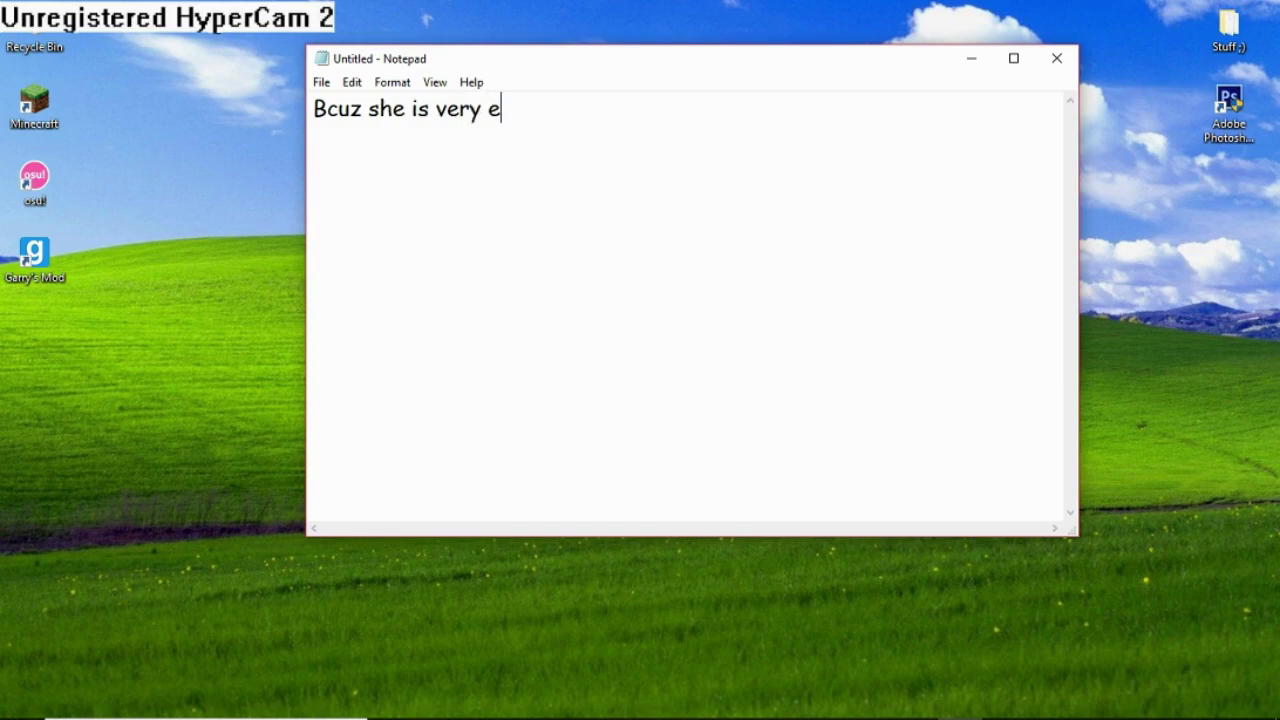
{"action": "type", "text": "pic!!!! :D"}
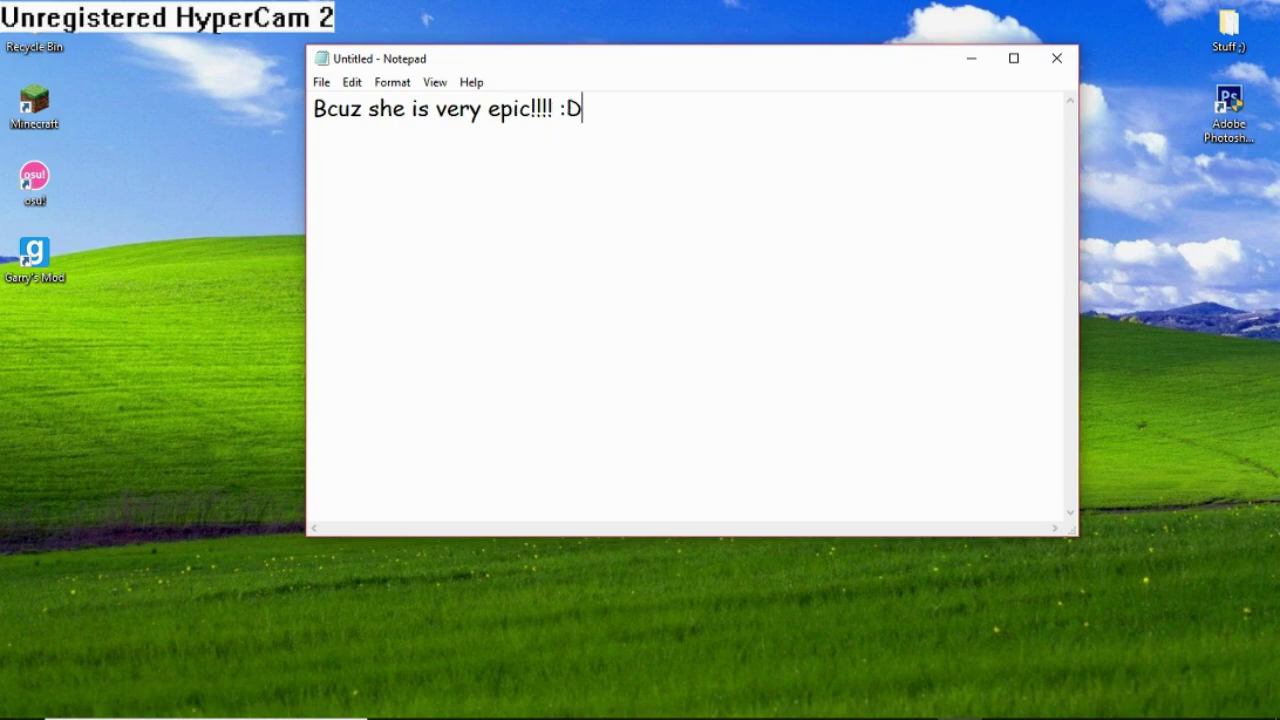
Replace the message with "I will now cut to the speedpaint uwuwuwuwuw".
{"action": "key", "text": "BackSpace"}
{"action": "key", "text": "BackSpace"}
{"action": "key", "text": "BackSpace"}
{"action": "key", "text": "BackSpace"}
{"action": "key", "text": "BackSpace"}
{"action": "key", "text": "BackSpace"}
{"action": "key", "text": "BackSpace"}
{"action": "key", "text": "BackSpace"}
{"action": "key", "text": "BackSpace"}
{"action": "key", "text": "BackSpace"}
{"action": "key", "text": "BackSpace"}
{"action": "key", "text": "BackSpace"}
{"action": "key", "text": "BackSpace"}
{"action": "key", "text": "BackSpace"}
{"action": "key", "text": "BackSpace"}
{"action": "key", "text": "BackSpace"}
{"action": "key", "text": "BackSpace"}
{"action": "key", "text": "BackSpace"}
{"action": "key", "text": "BackSpace"}
{"action": "key", "text": "BackSpace"}
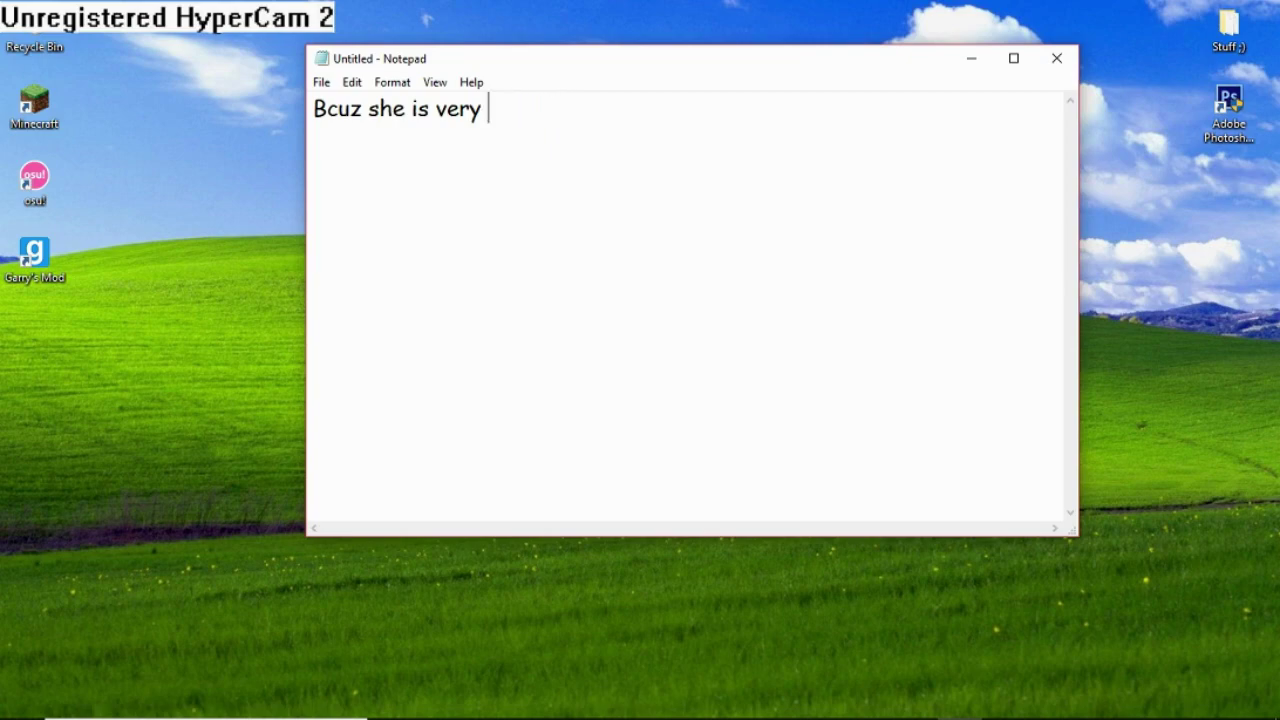
{"action": "type", "text": "I will"}
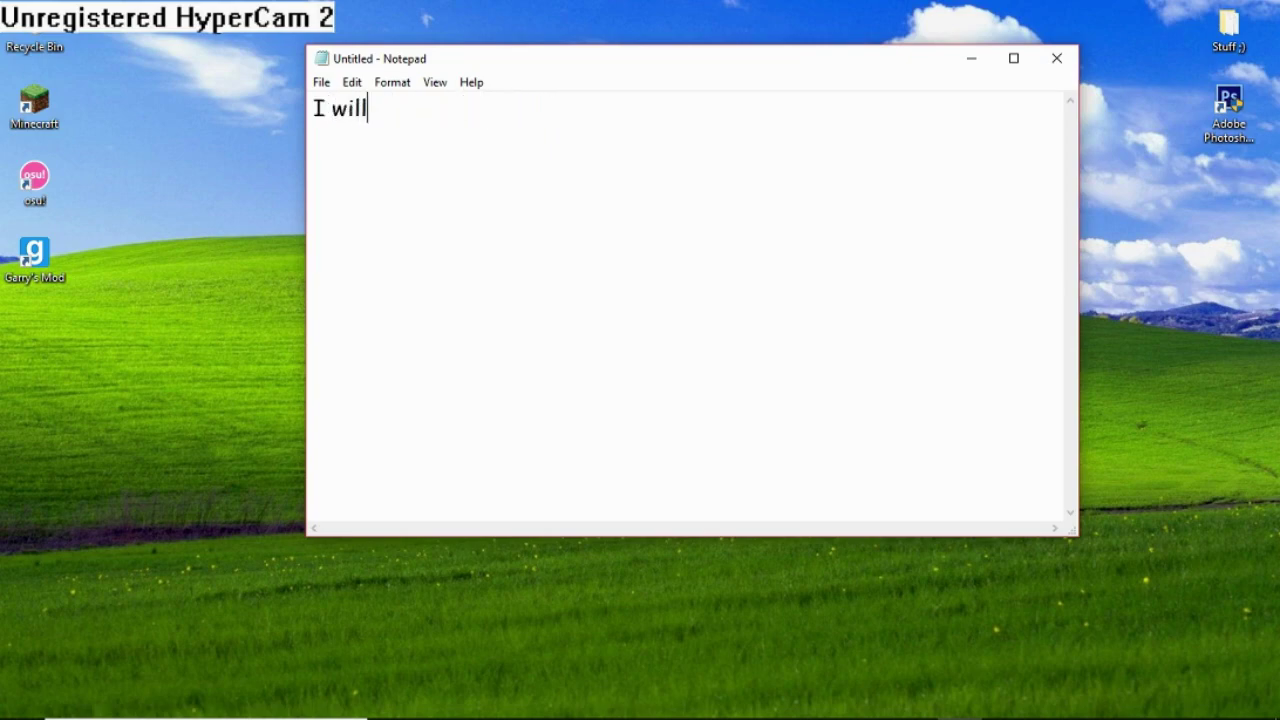
{"action": "type", "text": " no w cut to "}
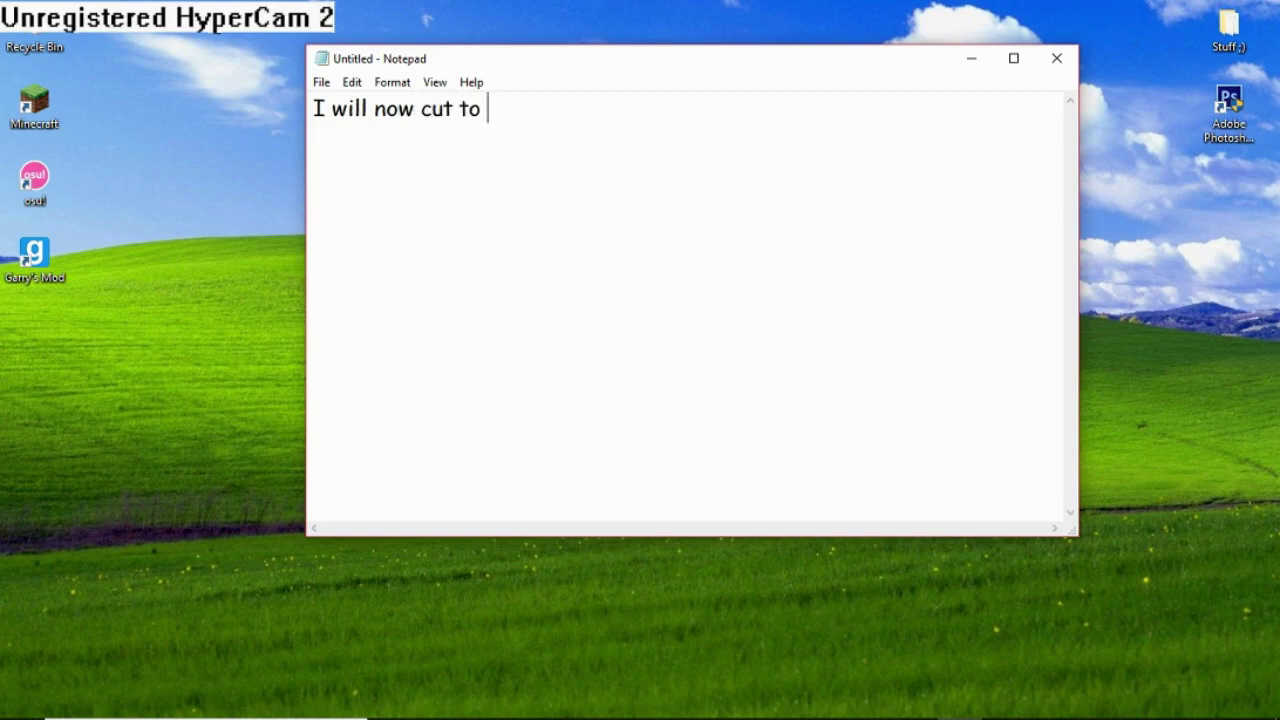
{"action": "type", "text": "the speed"}
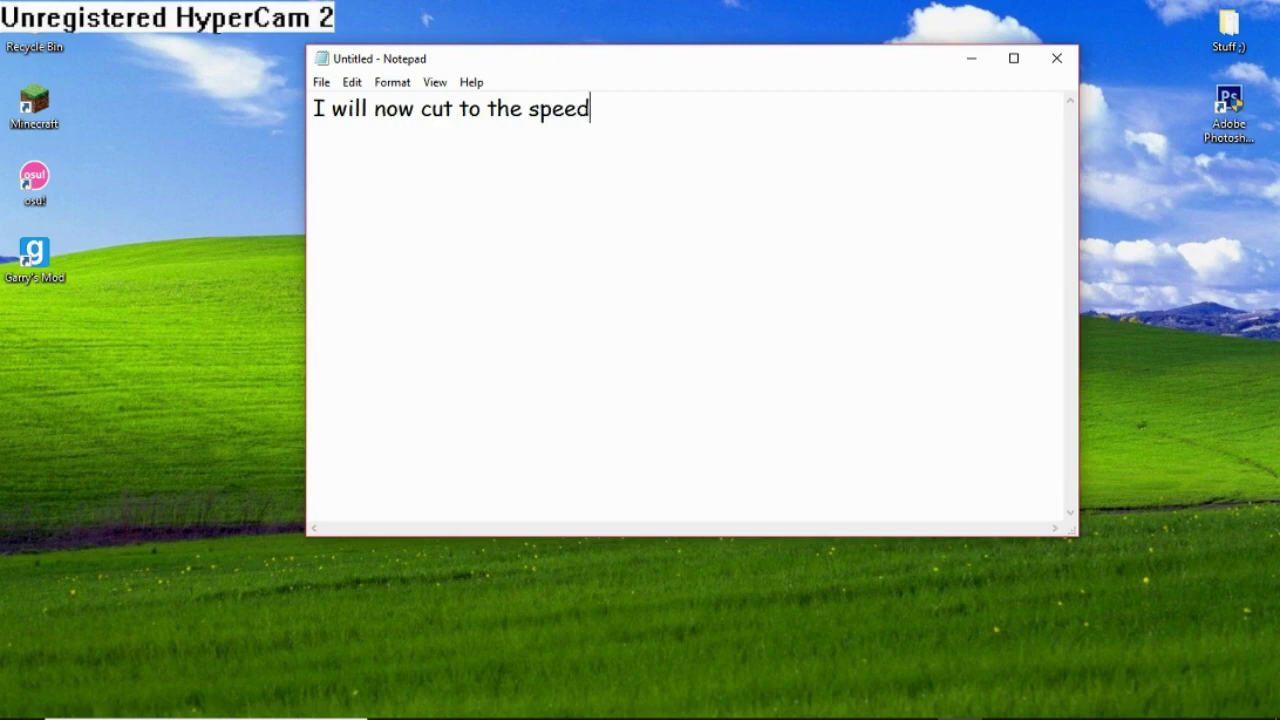
{"action": "type", "text": "paint uw"}
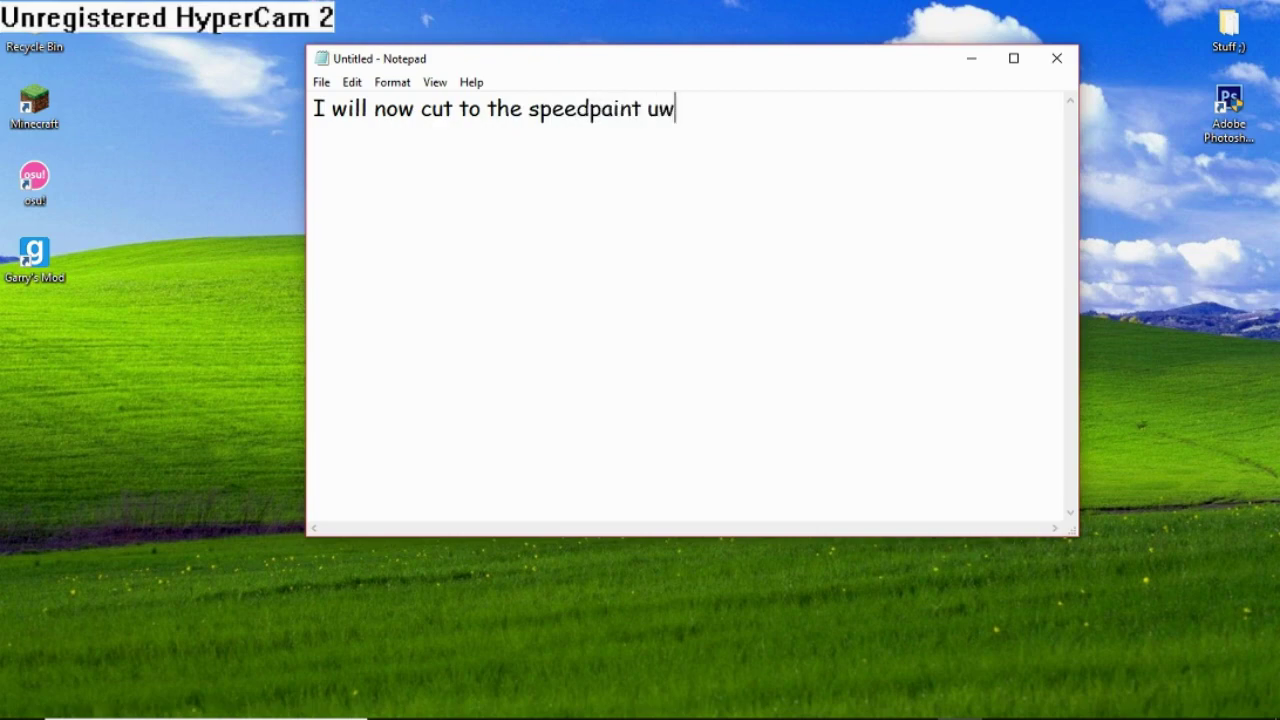
{"action": "type", "text": "uwuwuwuw"}
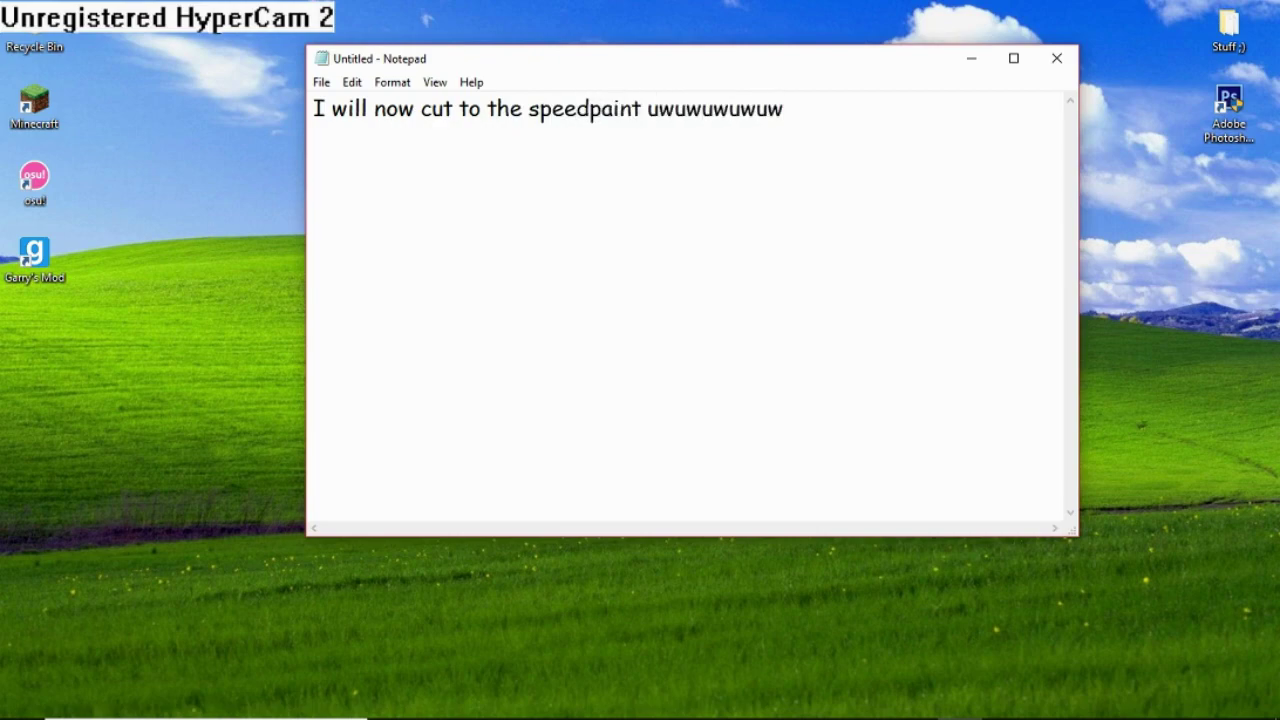
{"action": "type", "text": "u"}
Replace the message about cutting to the speedpaint with "ENJOY!!!!!! OWO".
{"action": "key", "text": "BackSpace"}
{"action": "key", "text": "BackSpace"}
{"action": "key", "text": "BackSpace"}
{"action": "key", "text": "BackSpace"}
{"action": "key", "text": "BackSpace"}
{"action": "key", "text": "BackSpace"}
{"action": "key", "text": "BackSpace"}
{"action": "key", "text": "BackSpace"}
{"action": "key", "text": "BackSpace"}
{"action": "key", "text": "BackSpace"}
{"action": "key", "text": "BackSpace"}
{"action": "key", "text": "BackSpace"}
{"action": "key", "text": "BackSpace"}
{"action": "key", "text": "BackSpace"}
{"action": "key", "text": "BackSpace"}
{"action": "key", "text": "BackSpace"}
{"action": "key", "text": "BackSpace"}
{"action": "key", "text": "BackSpace"}
{"action": "key", "text": "BackSpace"}
{"action": "key", "text": "BackSpace"}
{"action": "key", "text": "BackSpace"}
{"action": "key", "text": "BackSpace"}
{"action": "key", "text": "BackSpace"}
{"action": "key", "text": "BackSpace"}
{"action": "key", "text": "BackSpace"}
{"action": "key", "text": "BackSpace"}
{"action": "key", "text": "BackSpace"}
{"action": "key", "text": "BackSpace"}
{"action": "key", "text": "BackSpace"}
{"action": "key", "text": "BackSpace"}
{"action": "key", "text": "BackSpace"}
{"action": "key", "text": "BackSpace"}
{"action": "key", "text": "BackSpace"}
{"action": "key", "text": "BackSpace"}
{"action": "key", "text": "BackSpace"}
{"action": "key", "text": "BackSpace"}
{"action": "key", "text": "BackSpace"}
{"action": "key", "text": "BackSpace"}
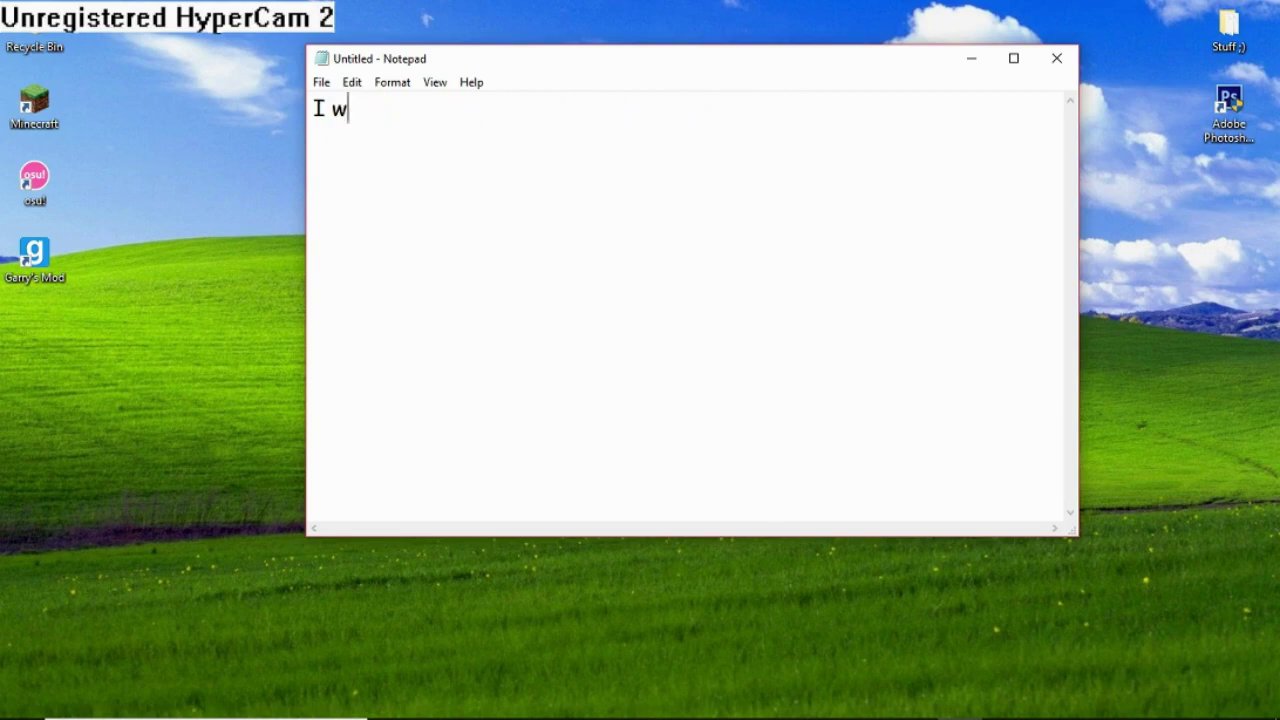
{"action": "type", "text": "ENJO"}
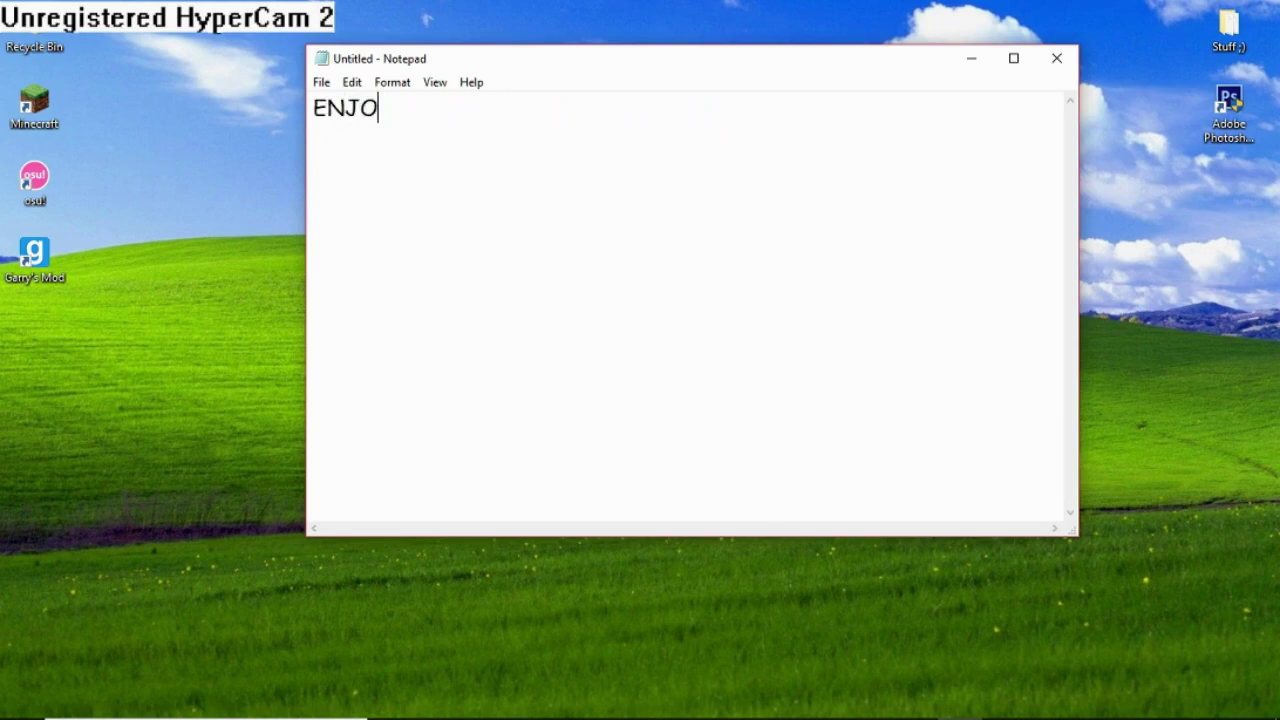
{"action": "type", "text": "Y!!!!!!"}
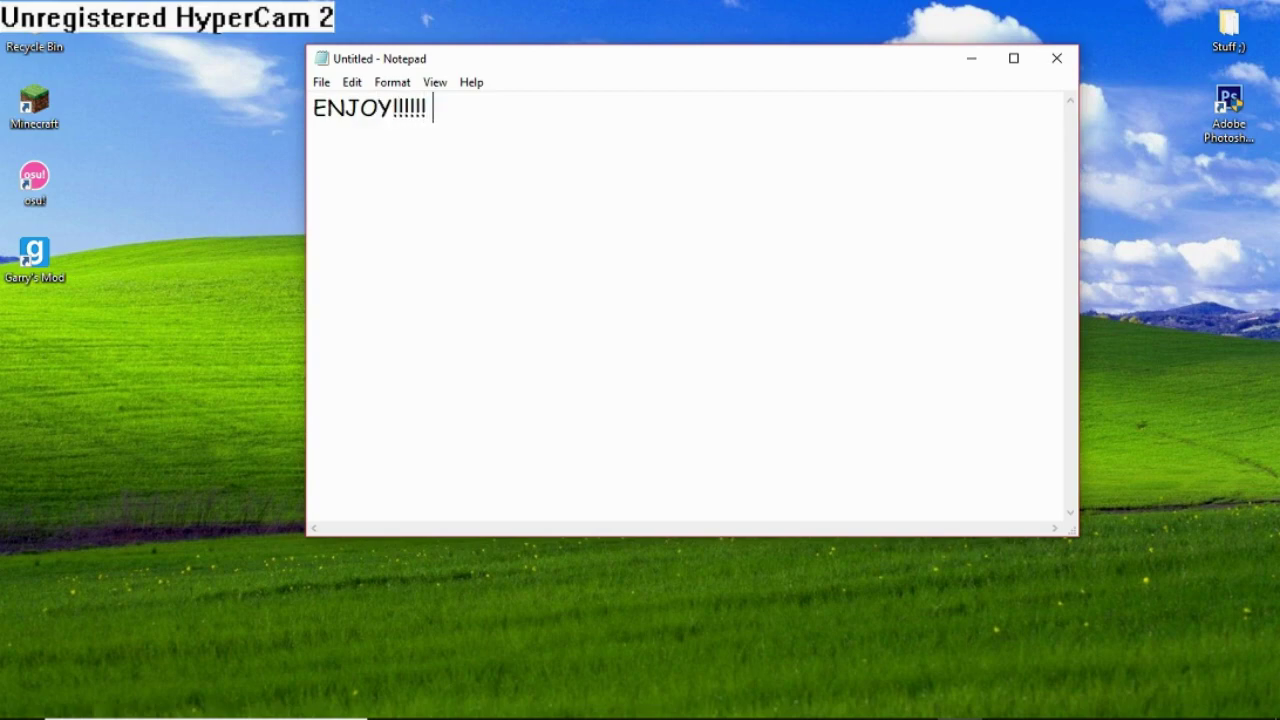
{"action": "type", "text": " OWO"}
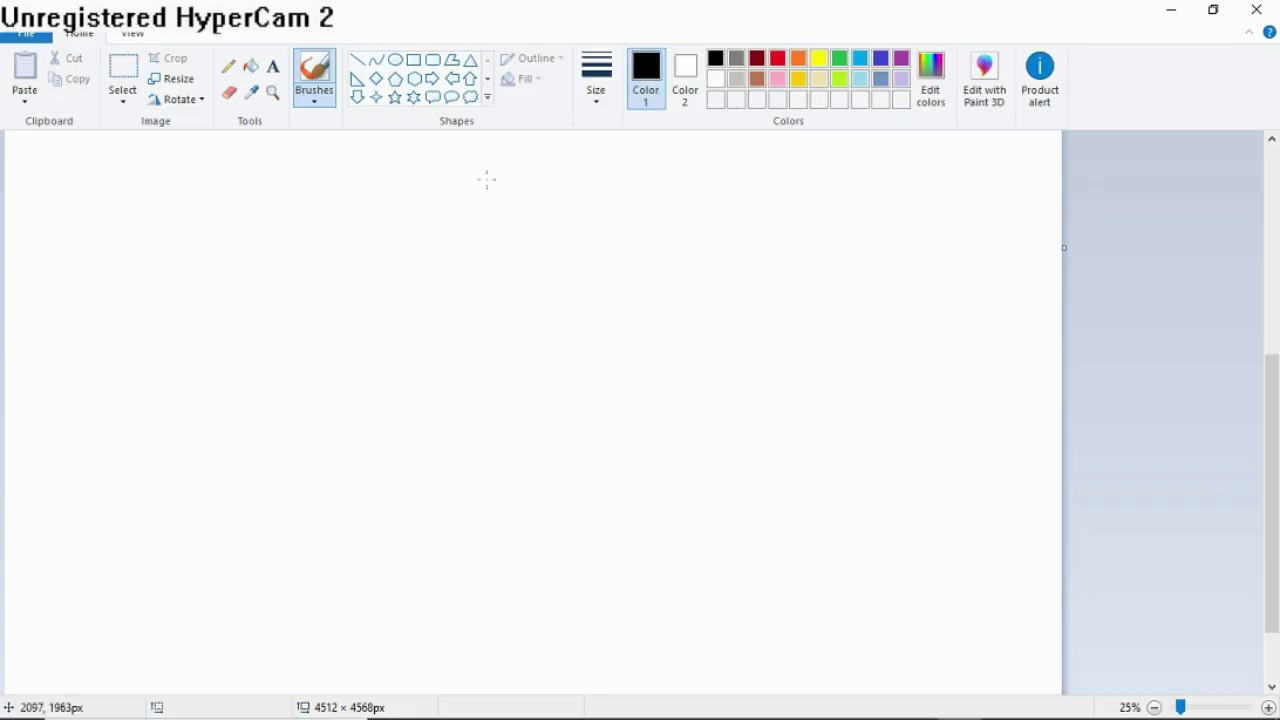
In Paint, draw the head outline in thin black brush strokes: a rounded face with a jagged fringe, surrounded by short spiky hair.
{"action": "mouse_move", "coordinate": [290, 375]}
{"action": "left_mouse_down"}
{"action": "mouse_move", "coordinate": [334, 439]}
{"action": "mouse_move", "coordinate": [394, 488]}
{"action": "mouse_move", "coordinate": [498, 491]}
{"action": "mouse_move", "coordinate": [609, 437]}
{"action": "mouse_move", "coordinate": [650, 372]}
{"action": "left_mouse_up"}
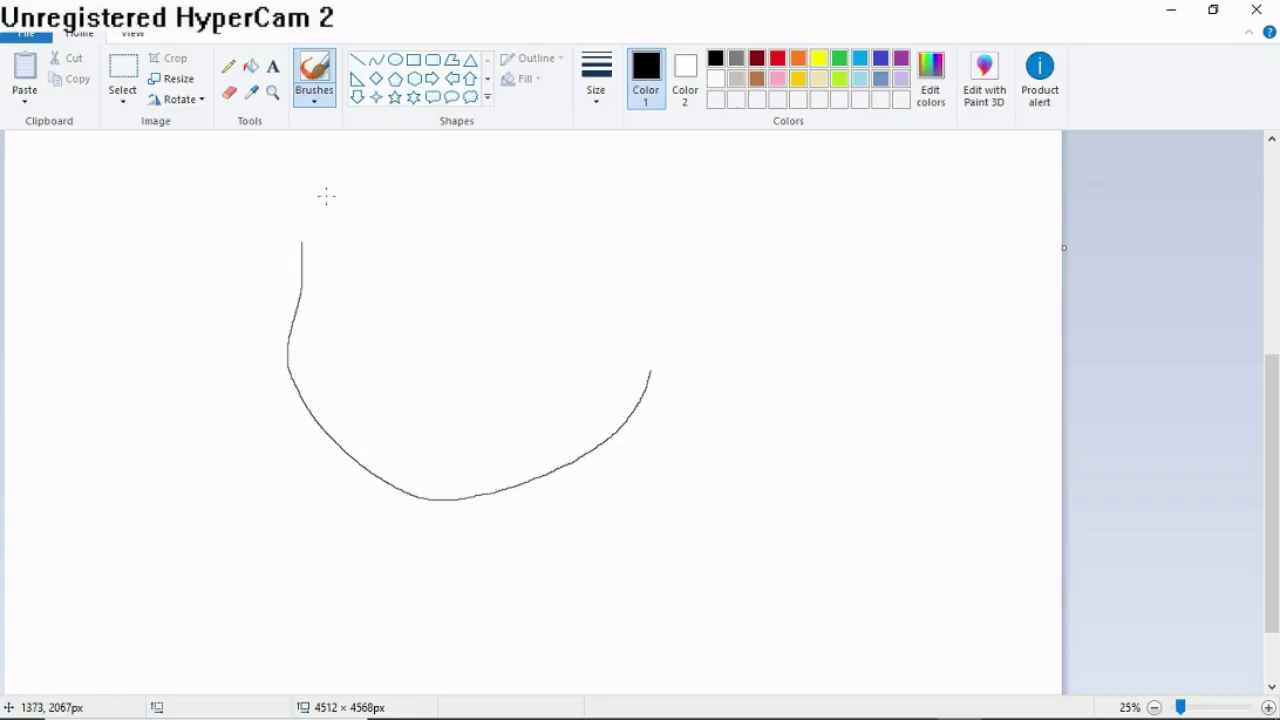
{"action": "mouse_move", "coordinate": [310, 419]}
{"action": "left_mouse_down"}
{"action": "mouse_move", "coordinate": [318, 462]}
{"action": "mouse_move", "coordinate": [214, 314]}
{"action": "mouse_move", "coordinate": [218, 206]}
{"action": "mouse_move", "coordinate": [278, 137]}
{"action": "left_mouse_up"}
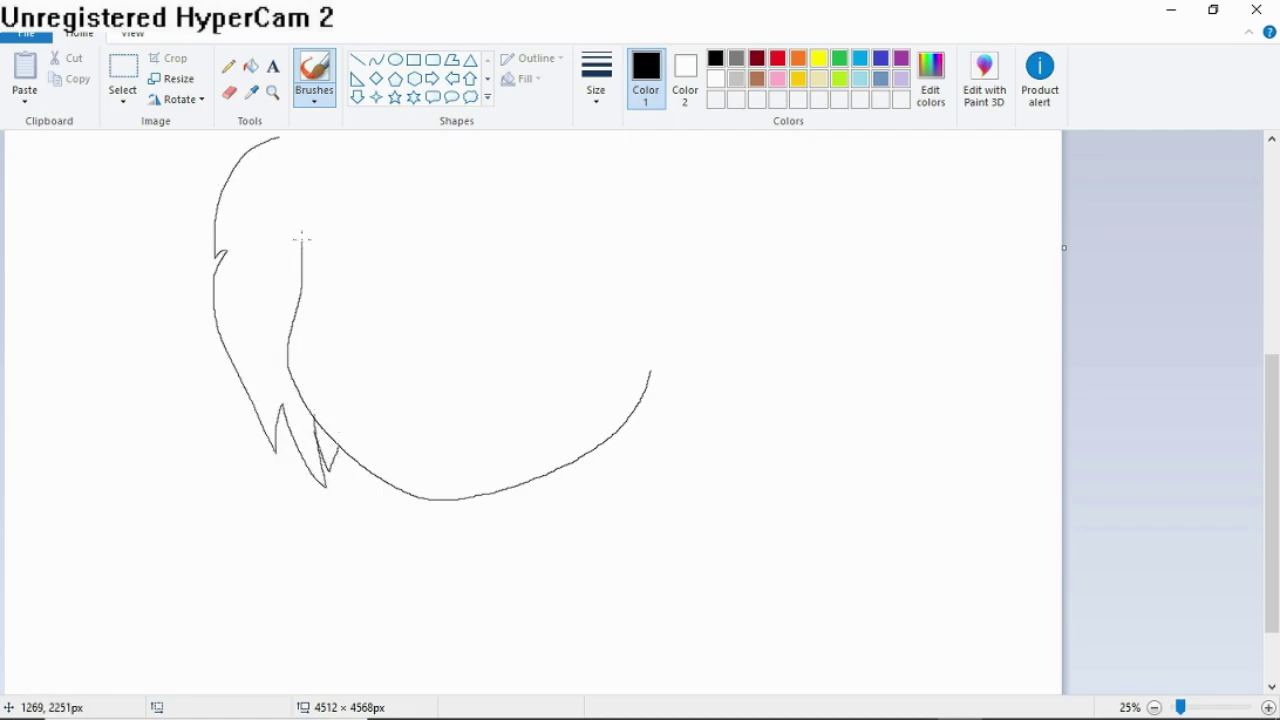
{"action": "mouse_move", "coordinate": [372, 201]}
{"action": "left_mouse_down"}
{"action": "mouse_move", "coordinate": [398, 265]}
{"action": "mouse_move", "coordinate": [432, 265]}
{"action": "mouse_move", "coordinate": [529, 234]}
{"action": "mouse_move", "coordinate": [587, 195]}
{"action": "mouse_move", "coordinate": [593, 166]}
{"action": "mouse_move", "coordinate": [613, 172]}
{"action": "mouse_move", "coordinate": [619, 251]}
{"action": "mouse_move", "coordinate": [646, 303]}
{"action": "mouse_move", "coordinate": [619, 411]}
{"action": "mouse_move", "coordinate": [587, 450]}
{"action": "mouse_move", "coordinate": [604, 432]}
{"action": "mouse_move", "coordinate": [651, 444]}
{"action": "mouse_move", "coordinate": [694, 375]}
{"action": "mouse_move", "coordinate": [739, 360]}
{"action": "mouse_move", "coordinate": [774, 315]}
{"action": "mouse_move", "coordinate": [730, 193]}
{"action": "mouse_move", "coordinate": [592, 112]}
{"action": "left_mouse_up"}
{"action": "scroll", "coordinate": [617, 143], "scroll_direction": "up", "scroll_amount": 3}
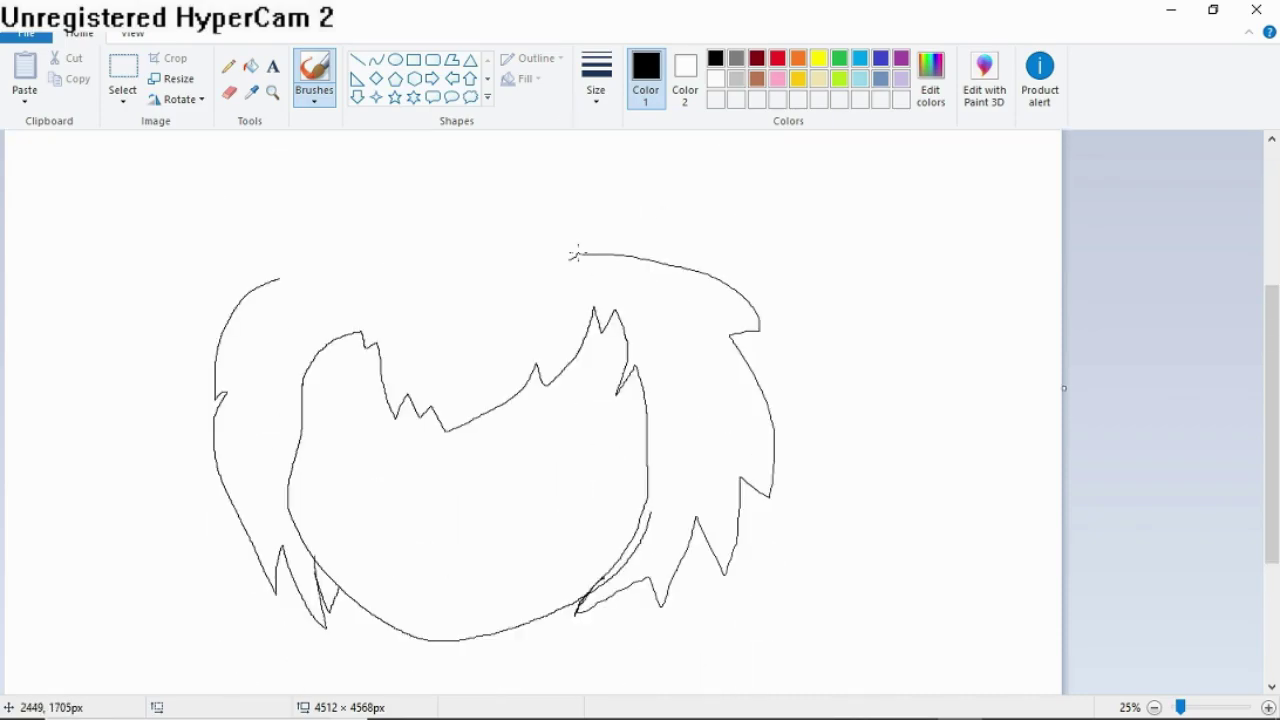
{"action": "mouse_move", "coordinate": [577, 253]}
{"action": "left_mouse_down"}
{"action": "mouse_move", "coordinate": [544, 210]}
{"action": "mouse_move", "coordinate": [477, 213]}
{"action": "mouse_move", "coordinate": [279, 280]}
{"action": "left_mouse_up"}
{"action": "scroll", "coordinate": [557, 258], "scroll_direction": "down", "scroll_amount": 5}
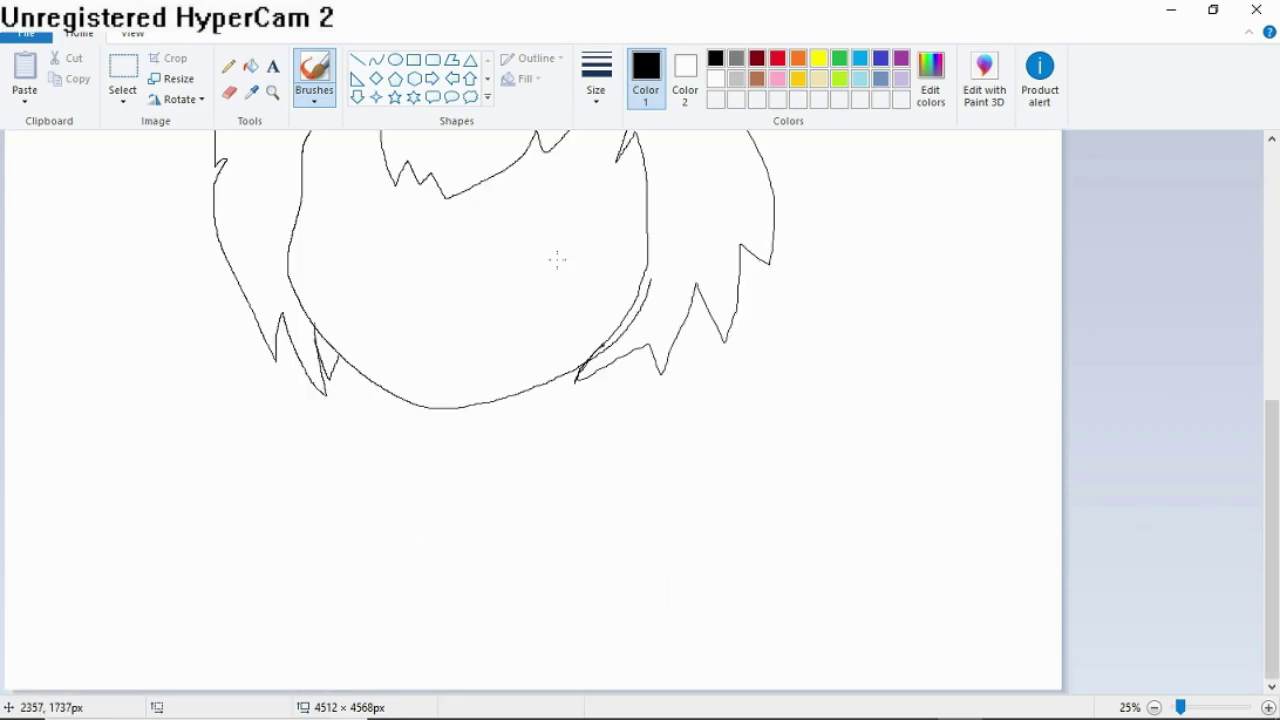
{"action": "scroll", "coordinate": [557, 258], "scroll_direction": "up", "scroll_amount": 6}
{"action": "scroll", "coordinate": [535, 233], "scroll_direction": "down", "scroll_amount": 3}
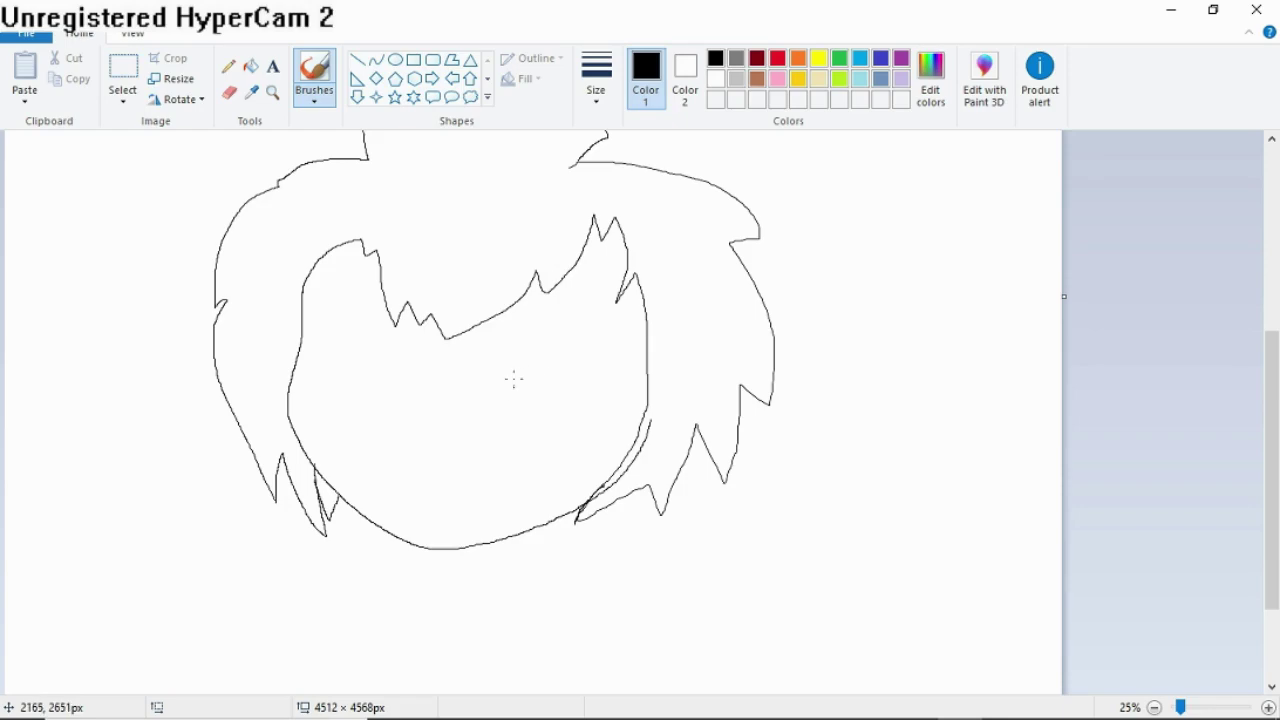
Draw the eyes in thin black strokes: one closed in a wink, one open with a scribbled pupil, each under a curved eyebrow.
{"action": "mouse_move", "coordinate": [513, 378]}
{"action": "left_mouse_down"}
{"action": "mouse_move", "coordinate": [600, 372]}
{"action": "mouse_move", "coordinate": [497, 372]}
{"action": "left_mouse_up"}
{"action": "left_click_drag", "start_coordinate": [497, 372], "coordinate": [594, 366]}
{"action": "left_click_drag", "start_coordinate": [519, 312], "coordinate": [590, 328]}
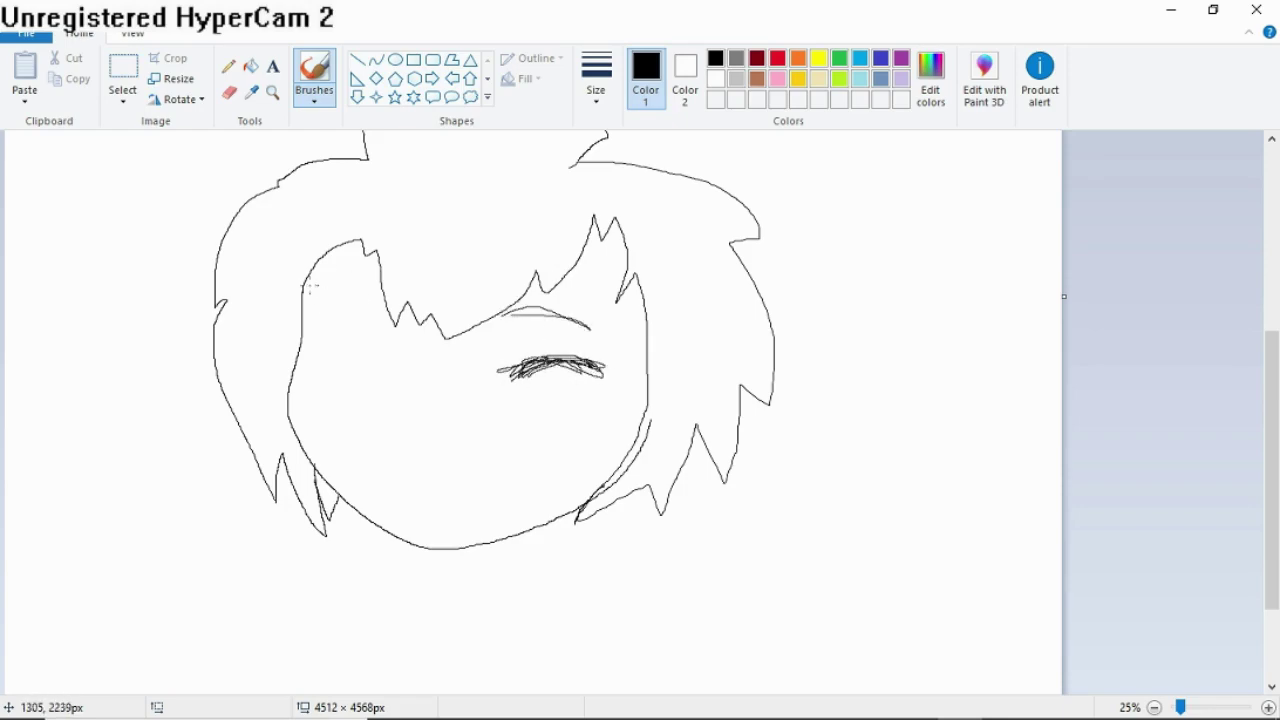
{"action": "left_click_drag", "start_coordinate": [344, 276], "coordinate": [418, 292]}
{"action": "left_click_drag", "start_coordinate": [418, 292], "coordinate": [343, 279]}
{"action": "mouse_move", "coordinate": [323, 336]}
{"action": "left_mouse_down"}
{"action": "mouse_move", "coordinate": [400, 347]}
{"action": "mouse_move", "coordinate": [325, 340]}
{"action": "mouse_move", "coordinate": [393, 345]}
{"action": "mouse_move", "coordinate": [368, 358]}
{"action": "mouse_move", "coordinate": [378, 386]}
{"action": "left_mouse_up"}
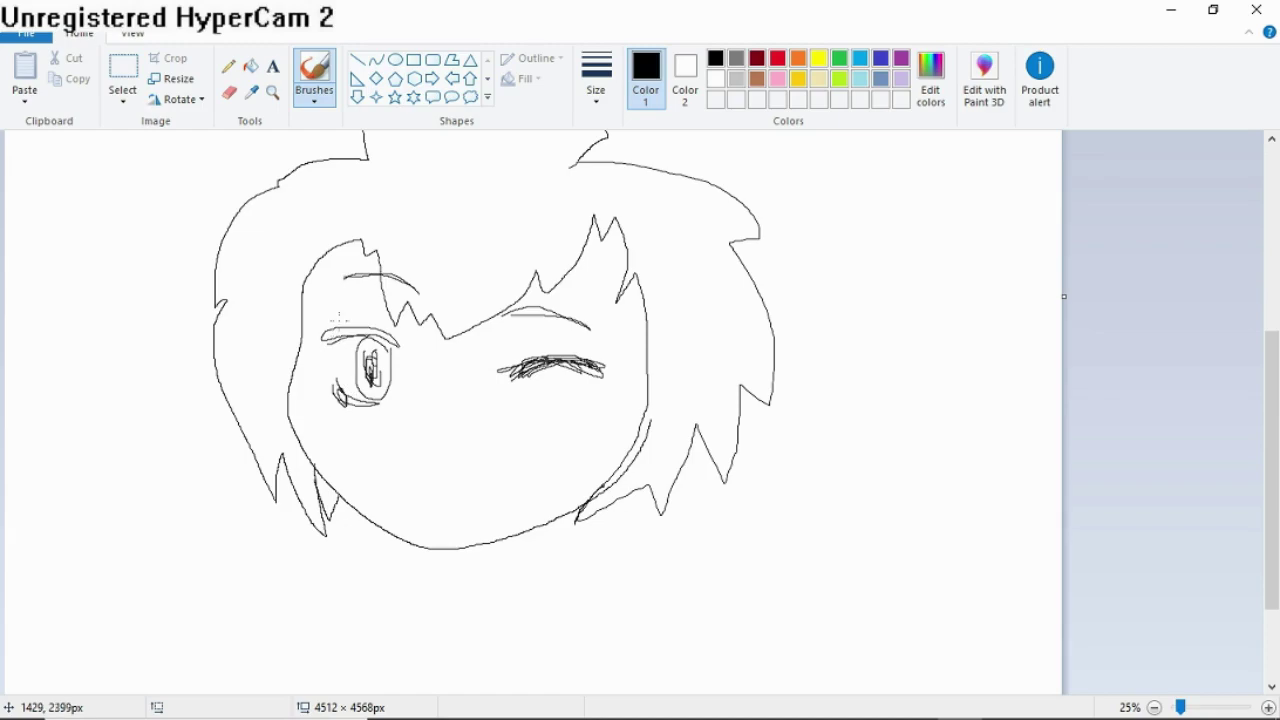
{"action": "left_click_drag", "start_coordinate": [384, 340], "coordinate": [319, 331]}
Draw a small nose and an open smiling mouth, and the neck below the chin with two pointed collar flaps.
{"action": "mouse_move", "coordinate": [426, 451]}
{"action": "left_mouse_down"}
{"action": "mouse_move", "coordinate": [547, 445]}
{"action": "mouse_move", "coordinate": [462, 494]}
{"action": "mouse_move", "coordinate": [432, 459]}
{"action": "mouse_move", "coordinate": [505, 444]}
{"action": "left_mouse_up"}
{"action": "mouse_move", "coordinate": [443, 572]}
{"action": "left_mouse_down"}
{"action": "mouse_move", "coordinate": [456, 636]}
{"action": "mouse_move", "coordinate": [535, 644]}
{"action": "mouse_move", "coordinate": [599, 539]}
{"action": "mouse_move", "coordinate": [663, 565]}
{"action": "mouse_move", "coordinate": [695, 600]}
{"action": "mouse_move", "coordinate": [549, 631]}
{"action": "left_mouse_up"}
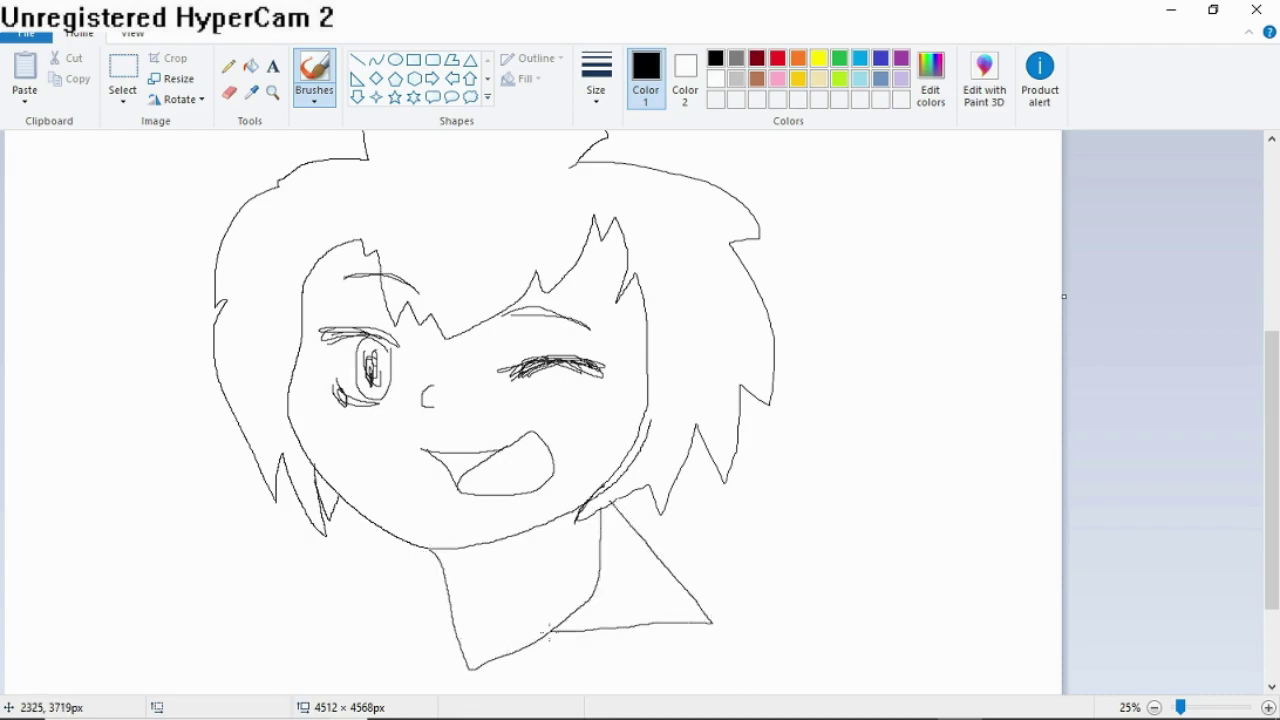
{"action": "mouse_move", "coordinate": [407, 595]}
{"action": "left_mouse_down"}
{"action": "mouse_move", "coordinate": [410, 648]}
{"action": "mouse_move", "coordinate": [459, 655]}
{"action": "left_mouse_up"}
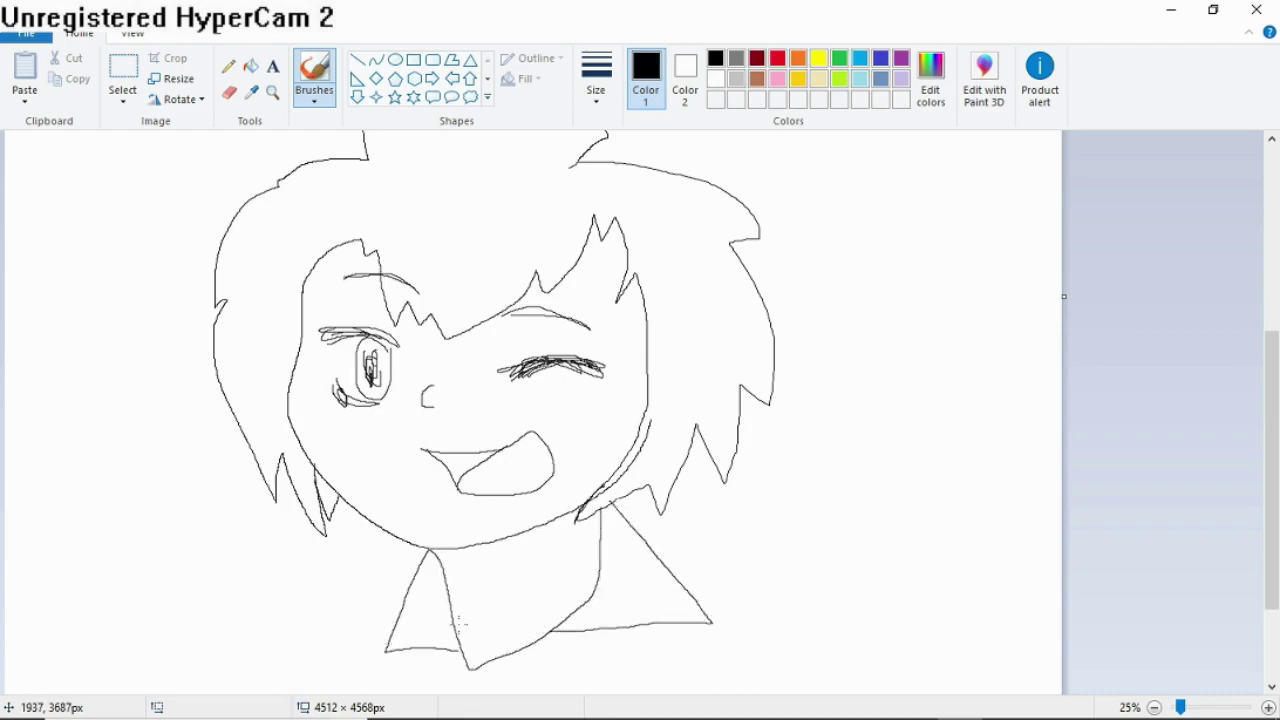
Scatter small crossed-line sparkles above the hair and beside the head on the winking side.
{"action": "scroll", "coordinate": [622, 548], "scroll_direction": "up", "scroll_amount": 3}
{"action": "scroll", "coordinate": [716, 497], "scroll_direction": "down", "scroll_amount": 2}
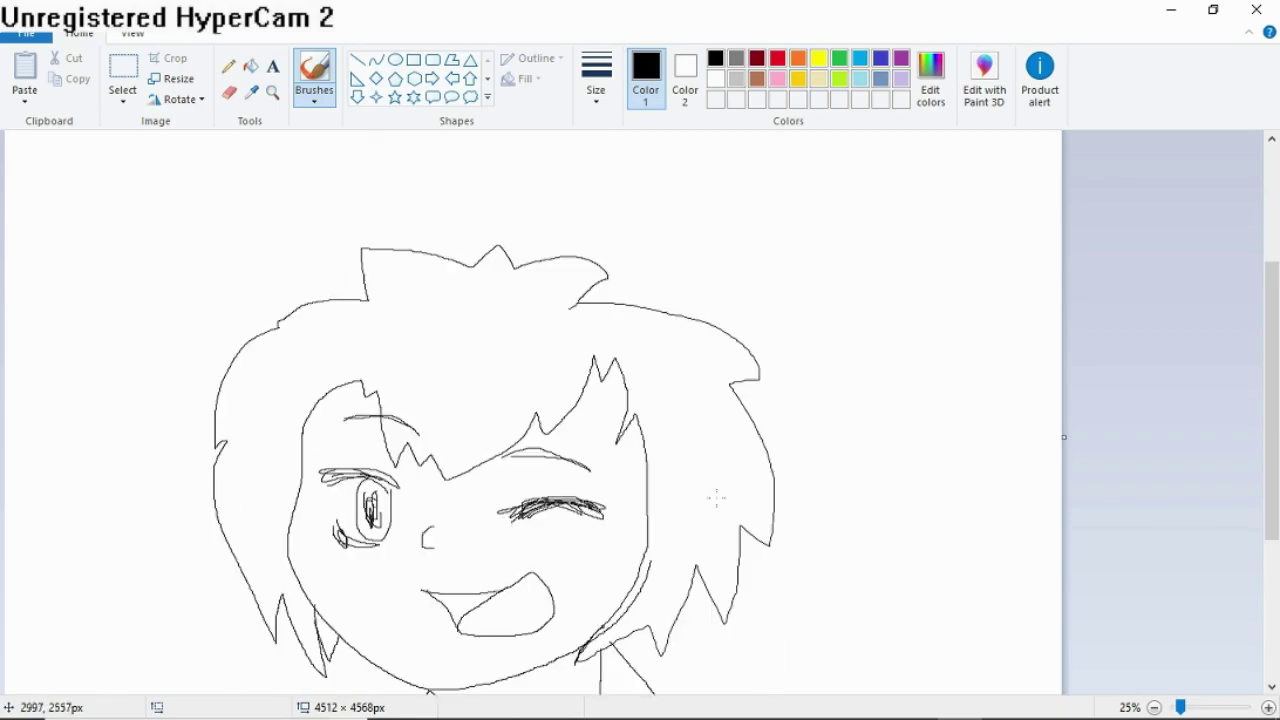
{"action": "left_click_drag", "start_coordinate": [665, 277], "coordinate": [767, 268]}
{"action": "left_click_drag", "start_coordinate": [722, 245], "coordinate": [740, 330]}
{"action": "left_click_drag", "start_coordinate": [585, 145], "coordinate": [610, 215]}
{"action": "left_click_drag", "start_coordinate": [590, 208], "coordinate": [648, 182]}
{"action": "mouse_move", "coordinate": [815, 263]}
{"action": "left_mouse_down"}
{"action": "mouse_move", "coordinate": [846, 322]}
{"action": "mouse_move", "coordinate": [848, 298]}
{"action": "left_mouse_up"}
{"action": "left_click_drag", "start_coordinate": [873, 438], "coordinate": [910, 424]}
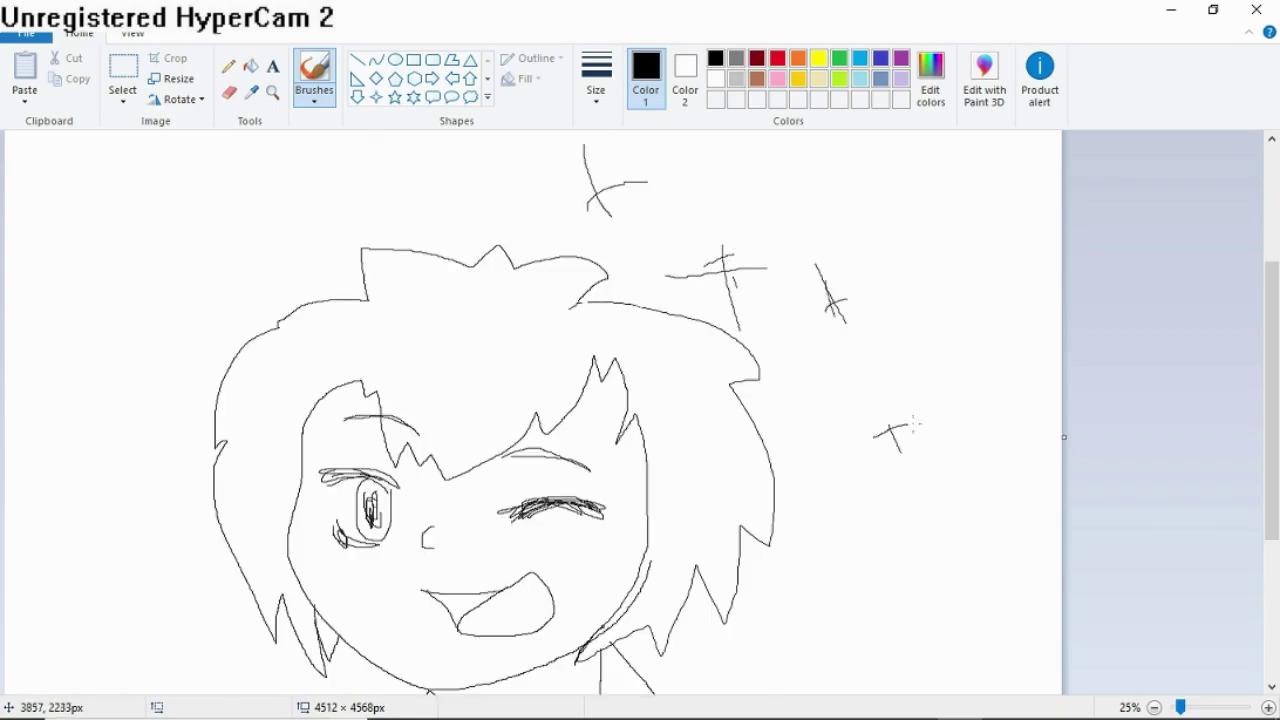
{"action": "mouse_move", "coordinate": [792, 200]}
{"action": "left_mouse_down"}
{"action": "mouse_move", "coordinate": [808, 230]}
{"action": "mouse_move", "coordinate": [810, 214]}
{"action": "left_mouse_up"}
Draw the curved neckline with a small square knot under the collar, and the torso's outer sides down to the canvas edge.
{"action": "scroll", "coordinate": [668, 405], "scroll_direction": "down", "scroll_amount": 3}
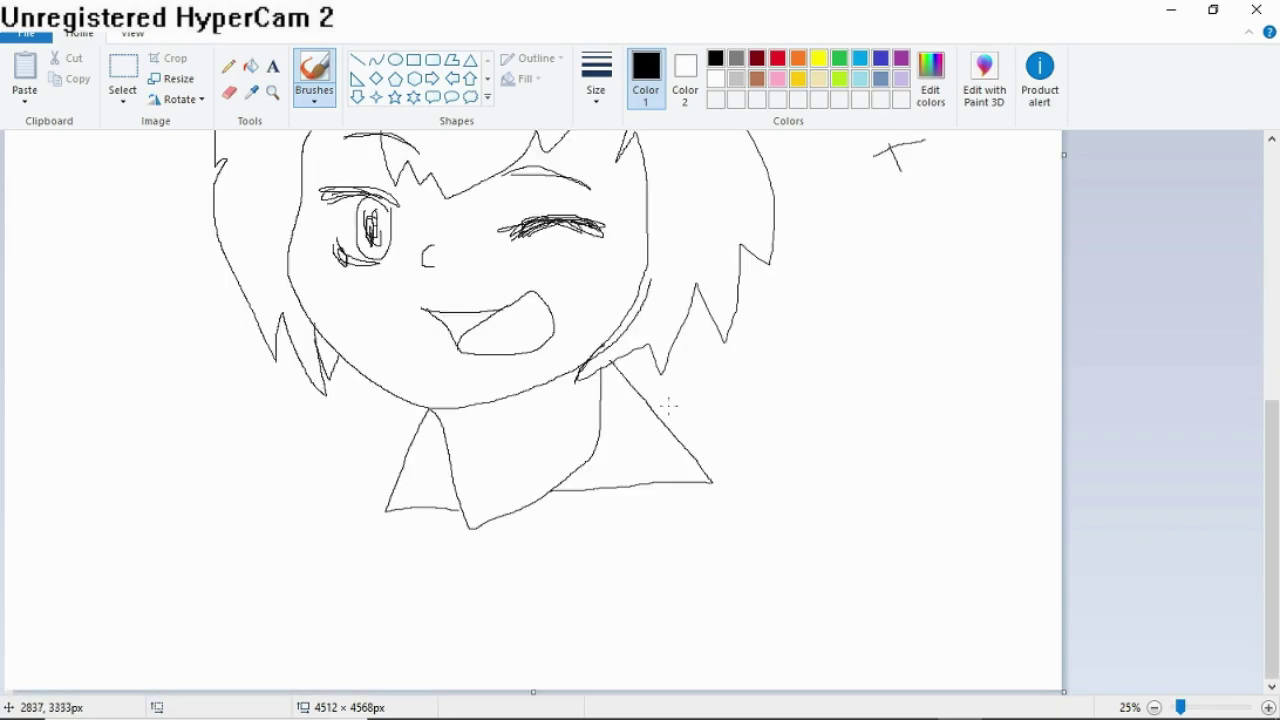
{"action": "mouse_move", "coordinate": [604, 497]}
{"action": "left_mouse_down"}
{"action": "mouse_move", "coordinate": [486, 544]}
{"action": "mouse_move", "coordinate": [448, 517]}
{"action": "mouse_move", "coordinate": [516, 545]}
{"action": "left_mouse_up"}
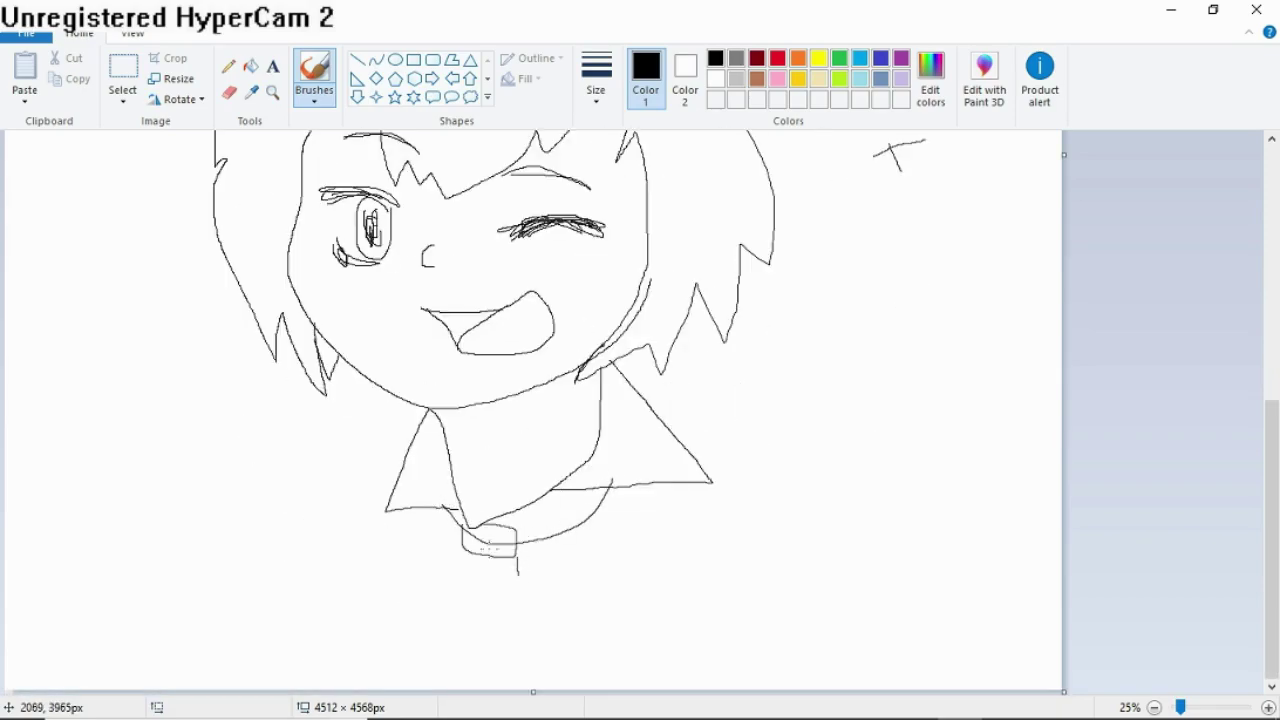
{"action": "left_click_drag", "start_coordinate": [618, 492], "coordinate": [425, 507]}
{"action": "mouse_move", "coordinate": [638, 388]}
{"action": "left_mouse_down"}
{"action": "mouse_move", "coordinate": [737, 480]}
{"action": "mouse_move", "coordinate": [737, 572]}
{"action": "mouse_move", "coordinate": [900, 690]}
{"action": "left_mouse_up"}
{"action": "mouse_move", "coordinate": [410, 447]}
{"action": "left_mouse_down"}
{"action": "mouse_move", "coordinate": [391, 544]}
{"action": "mouse_move", "coordinate": [422, 680]}
{"action": "left_mouse_up"}
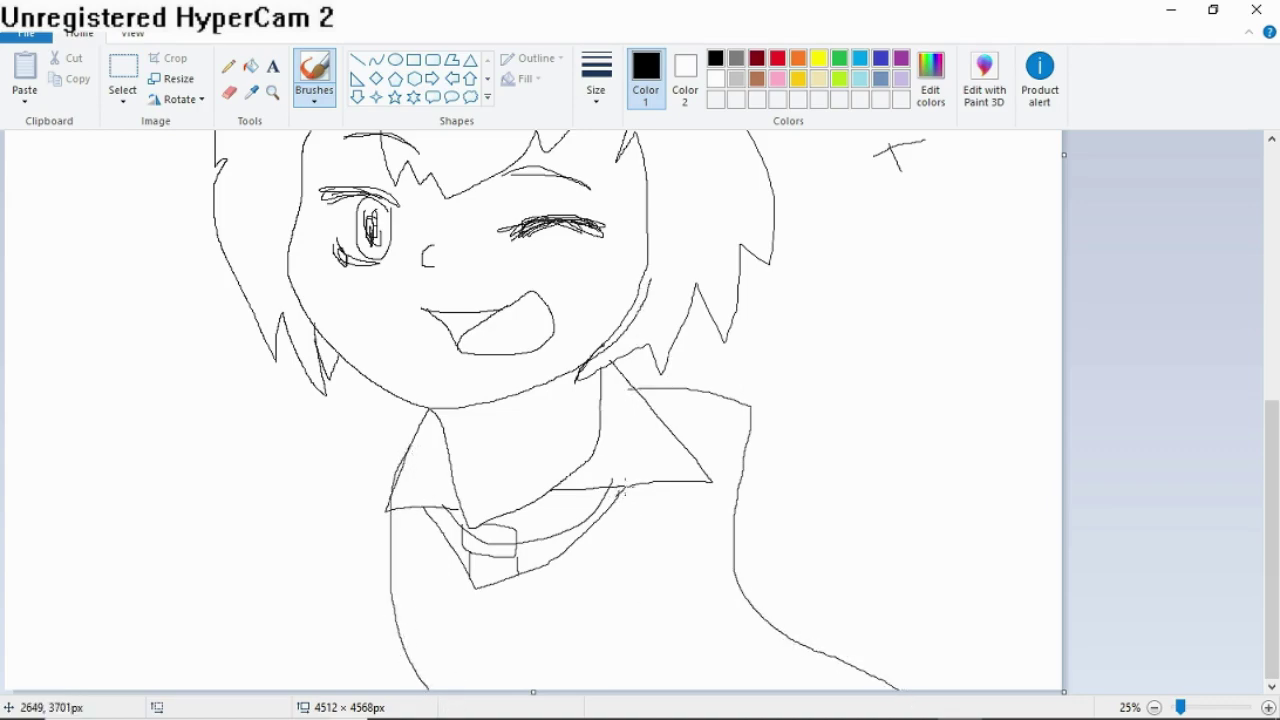
Add wide V-shaped bands hanging from the collar across the chest, reaching up to the shoulder.
{"action": "mouse_move", "coordinate": [655, 488]}
{"action": "left_mouse_down"}
{"action": "mouse_move", "coordinate": [582, 614]}
{"action": "mouse_move", "coordinate": [432, 539]}
{"action": "mouse_move", "coordinate": [427, 504]}
{"action": "left_mouse_up"}
{"action": "key", "text": "ctrl+z"}
{"action": "mouse_move", "coordinate": [655, 485]}
{"action": "left_mouse_down"}
{"action": "mouse_move", "coordinate": [513, 643]}
{"action": "mouse_move", "coordinate": [397, 506]}
{"action": "mouse_move", "coordinate": [391, 538]}
{"action": "mouse_move", "coordinate": [533, 664]}
{"action": "mouse_move", "coordinate": [646, 553]}
{"action": "mouse_move", "coordinate": [687, 488]}
{"action": "mouse_move", "coordinate": [702, 391]}
{"action": "left_mouse_up"}
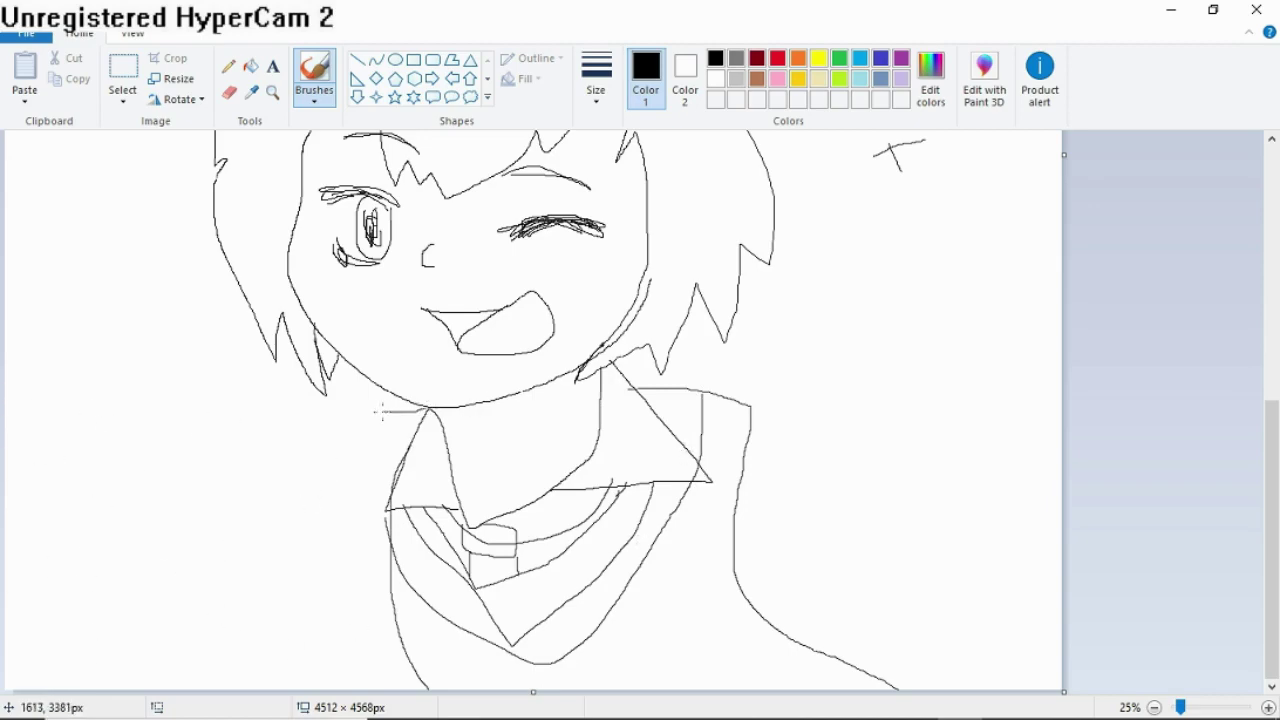
Draw short sleeves on both shoulders, then the lowered arm and the fingers of its hand resting at the waist.
{"action": "mouse_move", "coordinate": [381, 412]}
{"action": "left_mouse_down"}
{"action": "mouse_move", "coordinate": [191, 393]}
{"action": "mouse_move", "coordinate": [212, 528]}
{"action": "mouse_move", "coordinate": [333, 545]}
{"action": "mouse_move", "coordinate": [393, 588]}
{"action": "left_mouse_up"}
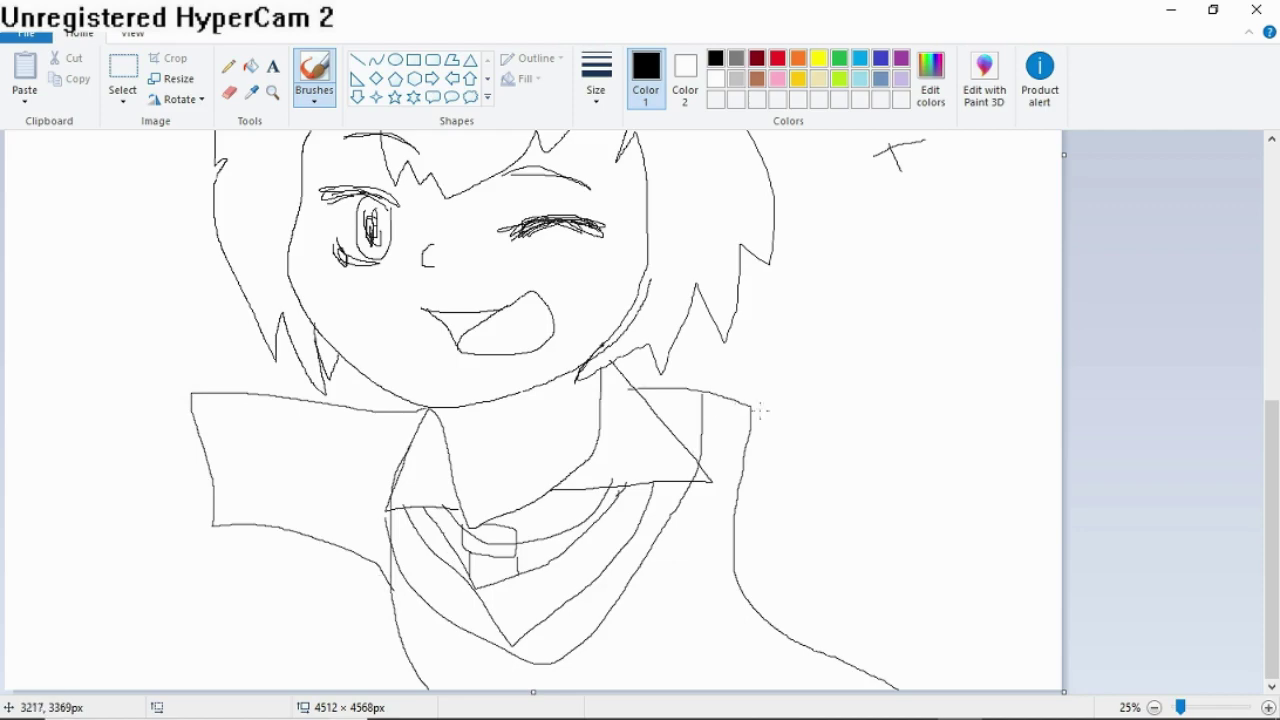
{"action": "mouse_move", "coordinate": [752, 405]}
{"action": "left_mouse_down"}
{"action": "mouse_move", "coordinate": [1002, 512]}
{"action": "mouse_move", "coordinate": [937, 628]}
{"action": "mouse_move", "coordinate": [788, 636]}
{"action": "left_mouse_up"}
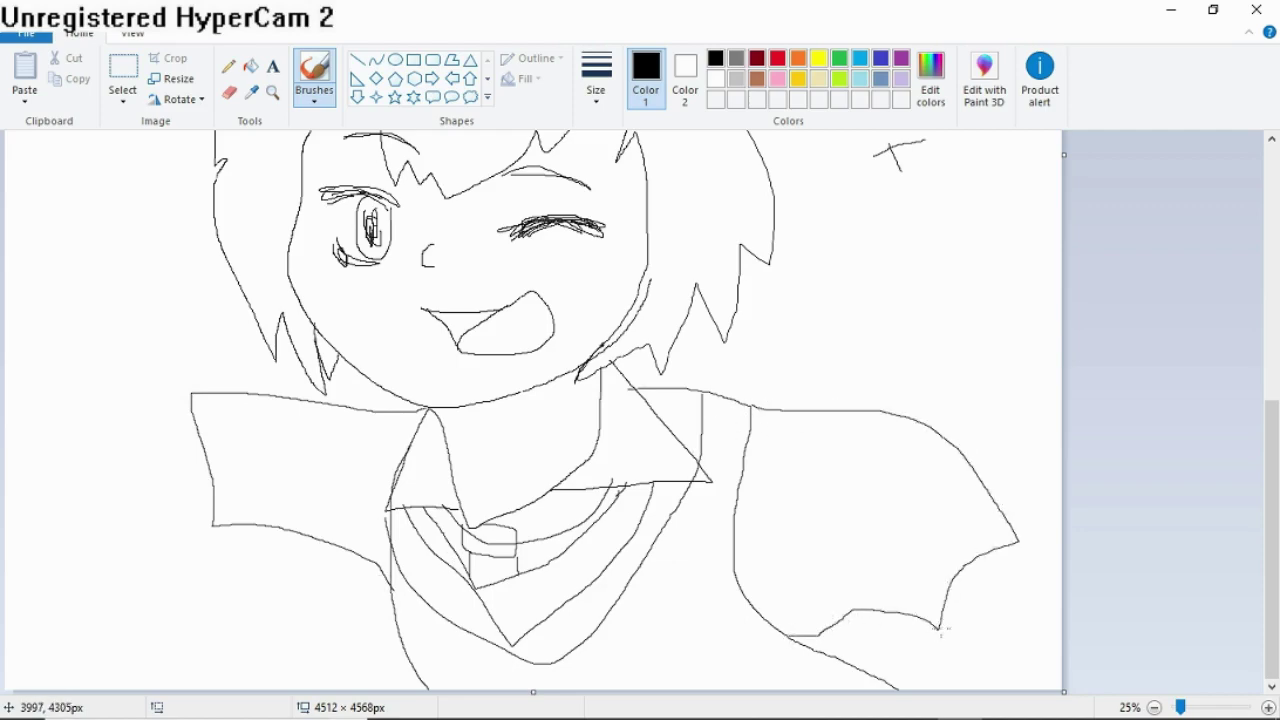
{"action": "left_click_drag", "start_coordinate": [1032, 563], "coordinate": [1075, 675]}
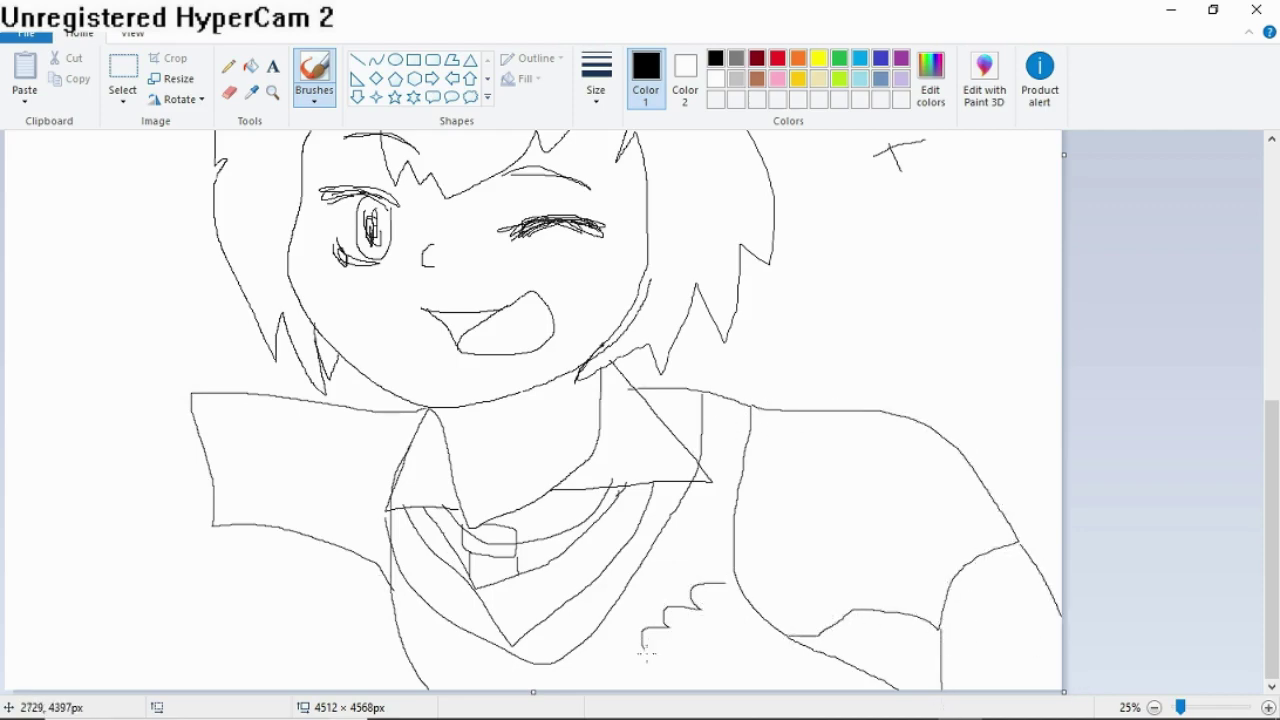
Draw the raised hand beside the face with two extended and curled fingers, and join it to the sleeve with a bent arm.
{"action": "scroll", "coordinate": [740, 590], "scroll_direction": "up", "scroll_amount": 5}
{"action": "scroll", "coordinate": [763, 577], "scroll_direction": "down", "scroll_amount": 2}
{"action": "scroll", "coordinate": [763, 577], "scroll_direction": "down", "scroll_amount": 3}
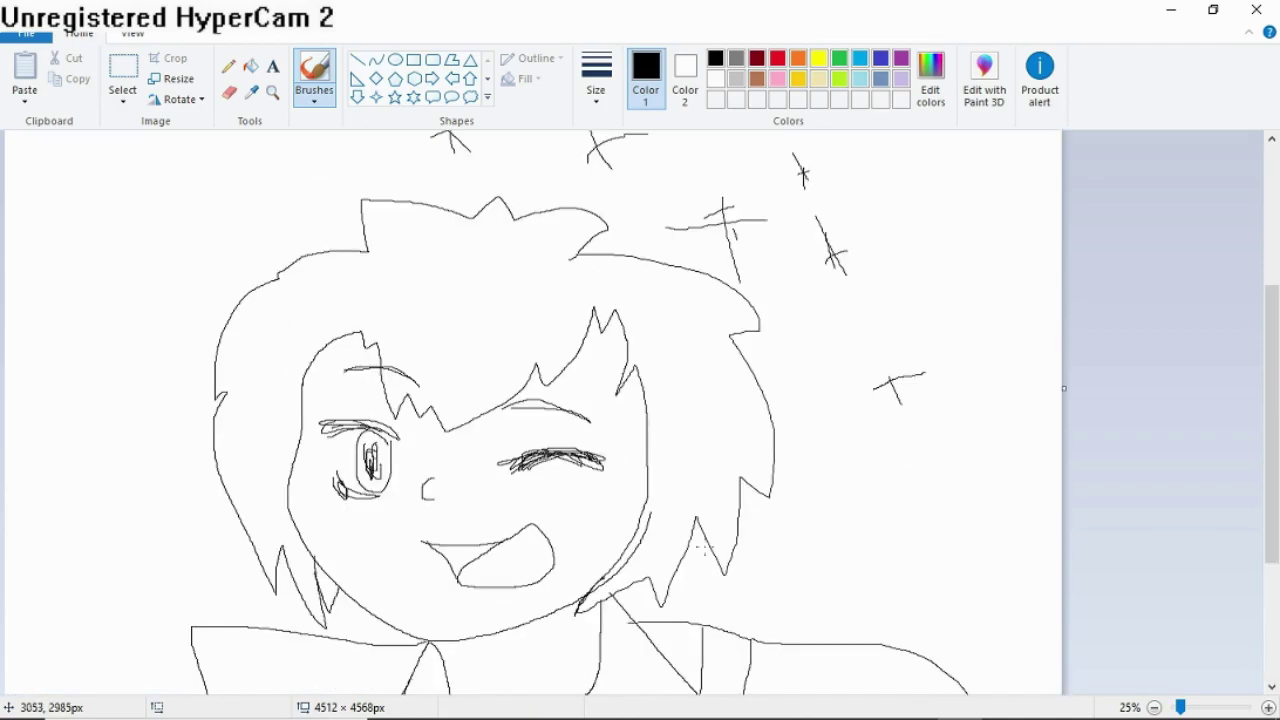
{"action": "mouse_move", "coordinate": [138, 440]}
{"action": "left_mouse_down"}
{"action": "mouse_move", "coordinate": [163, 391]}
{"action": "mouse_move", "coordinate": [128, 352]}
{"action": "left_mouse_up"}
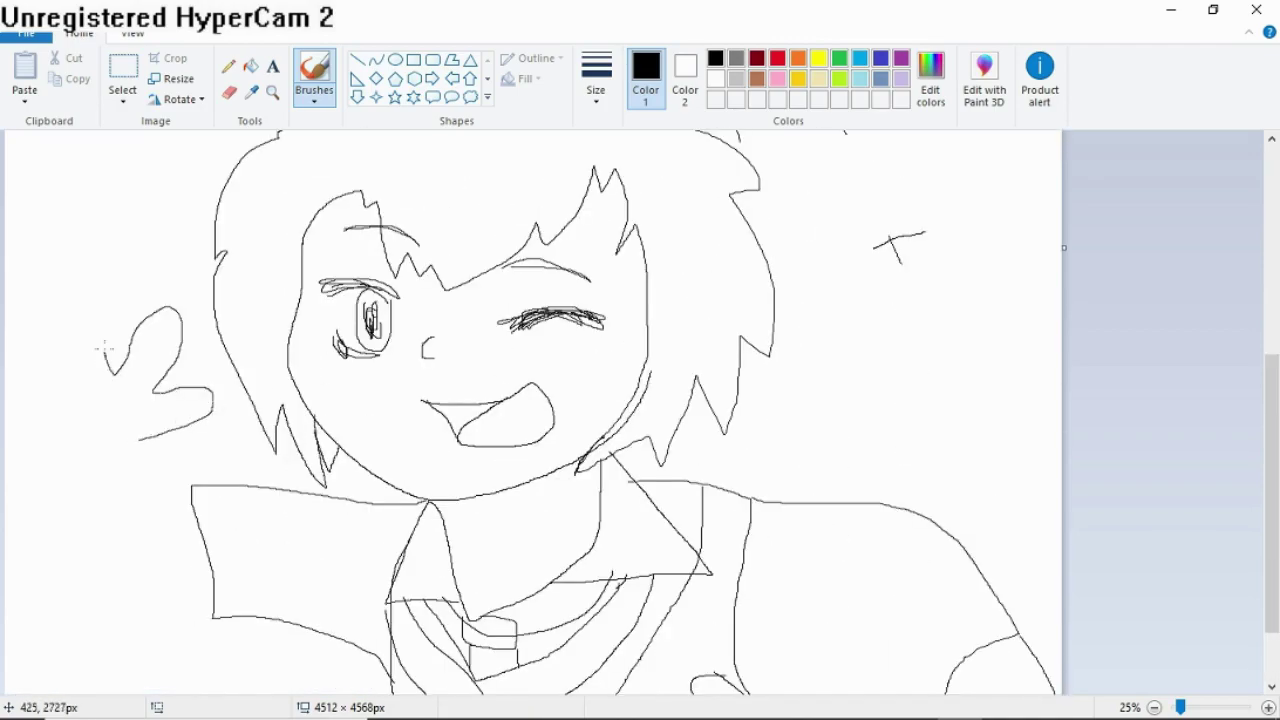
{"action": "left_click_drag", "start_coordinate": [134, 438], "coordinate": [95, 443]}
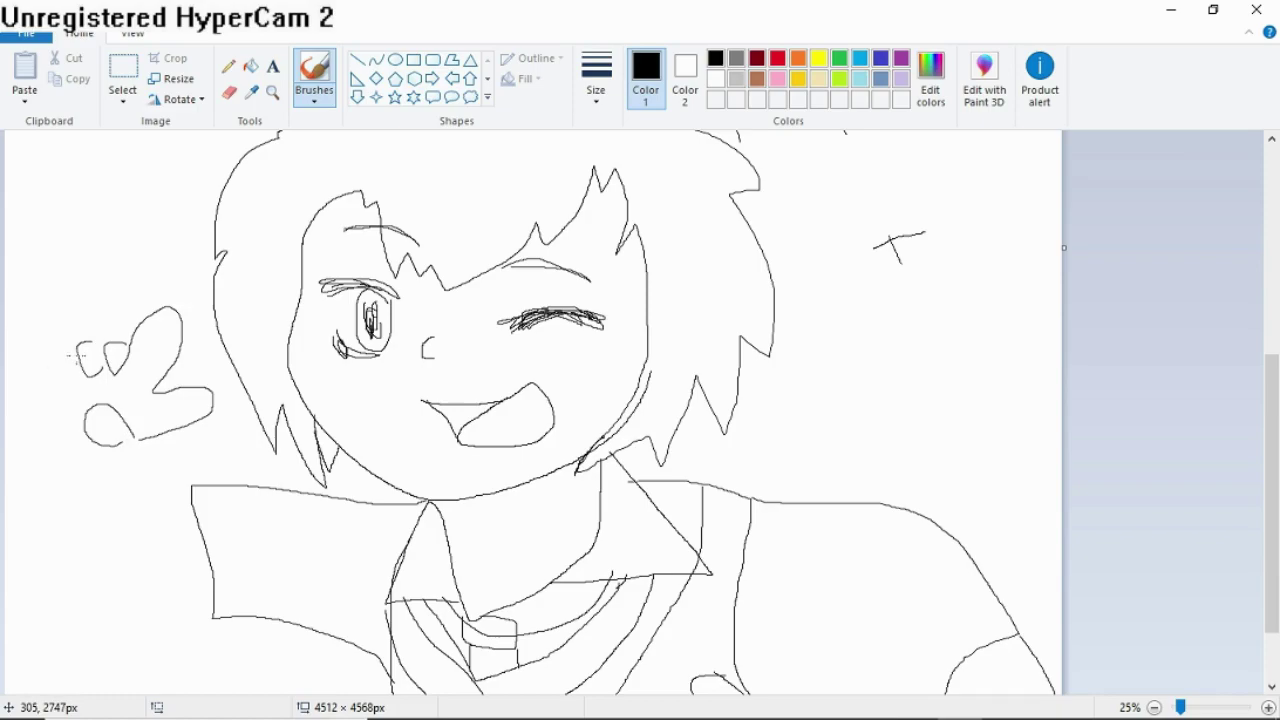
{"action": "mouse_move", "coordinate": [79, 355]}
{"action": "left_mouse_down"}
{"action": "mouse_move", "coordinate": [28, 420]}
{"action": "mouse_move", "coordinate": [67, 588]}
{"action": "mouse_move", "coordinate": [214, 590]}
{"action": "left_mouse_up"}
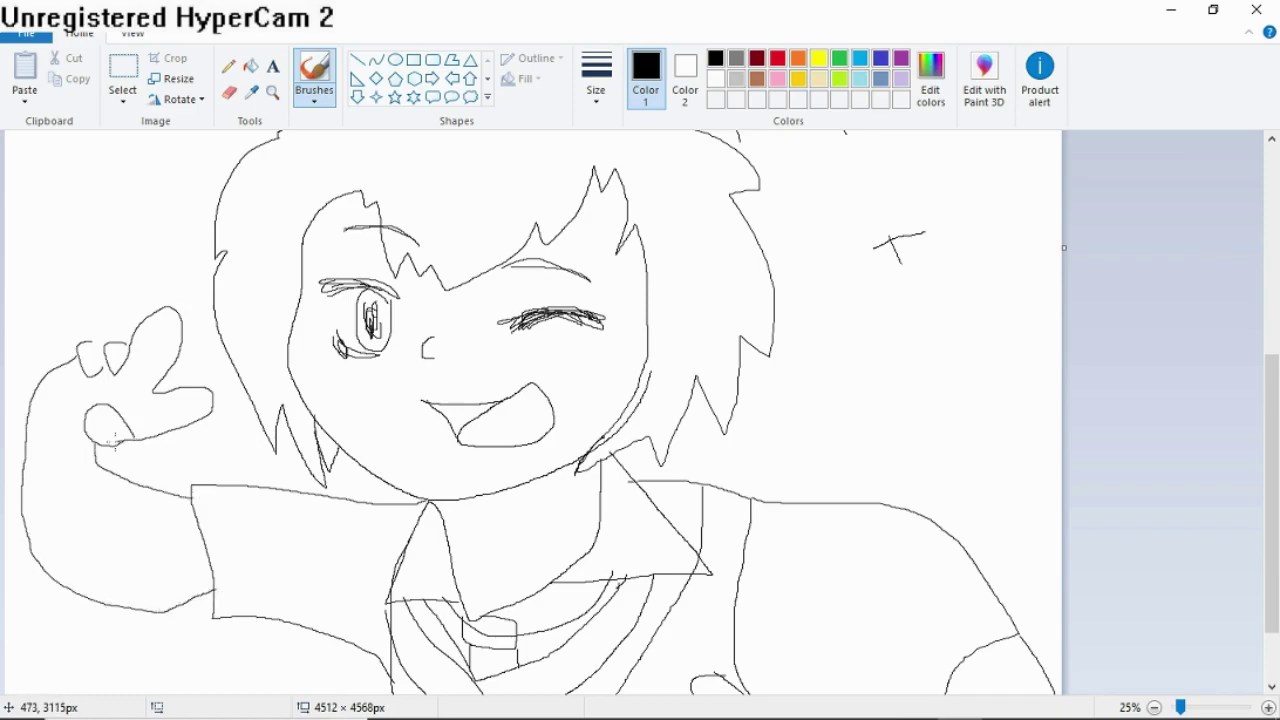
Draw a narrow looped strap over each shoulder along the inner edge of the sleeves.
{"action": "scroll", "coordinate": [457, 434], "scroll_direction": "up", "scroll_amount": 4}
{"action": "scroll", "coordinate": [620, 466], "scroll_direction": "down", "scroll_amount": 5}
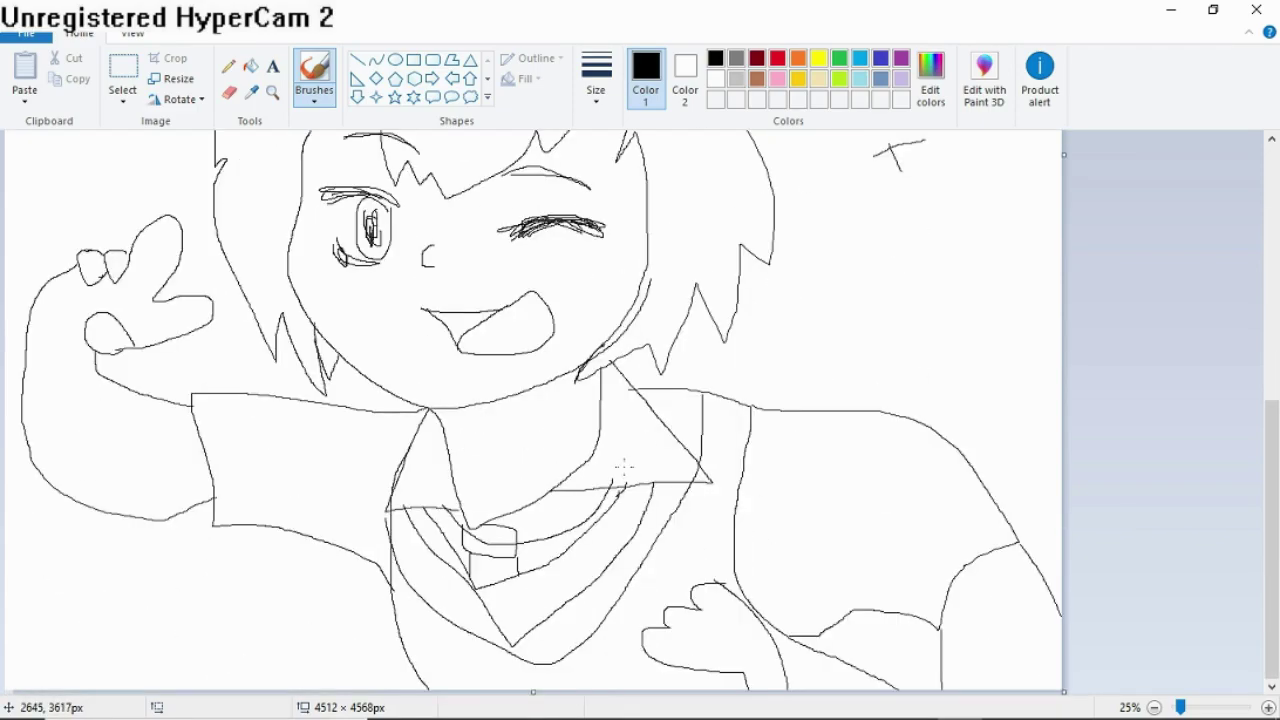
{"action": "mouse_move", "coordinate": [427, 405]}
{"action": "left_mouse_down"}
{"action": "mouse_move", "coordinate": [382, 611]}
{"action": "mouse_move", "coordinate": [353, 464]}
{"action": "mouse_move", "coordinate": [422, 408]}
{"action": "left_mouse_up"}
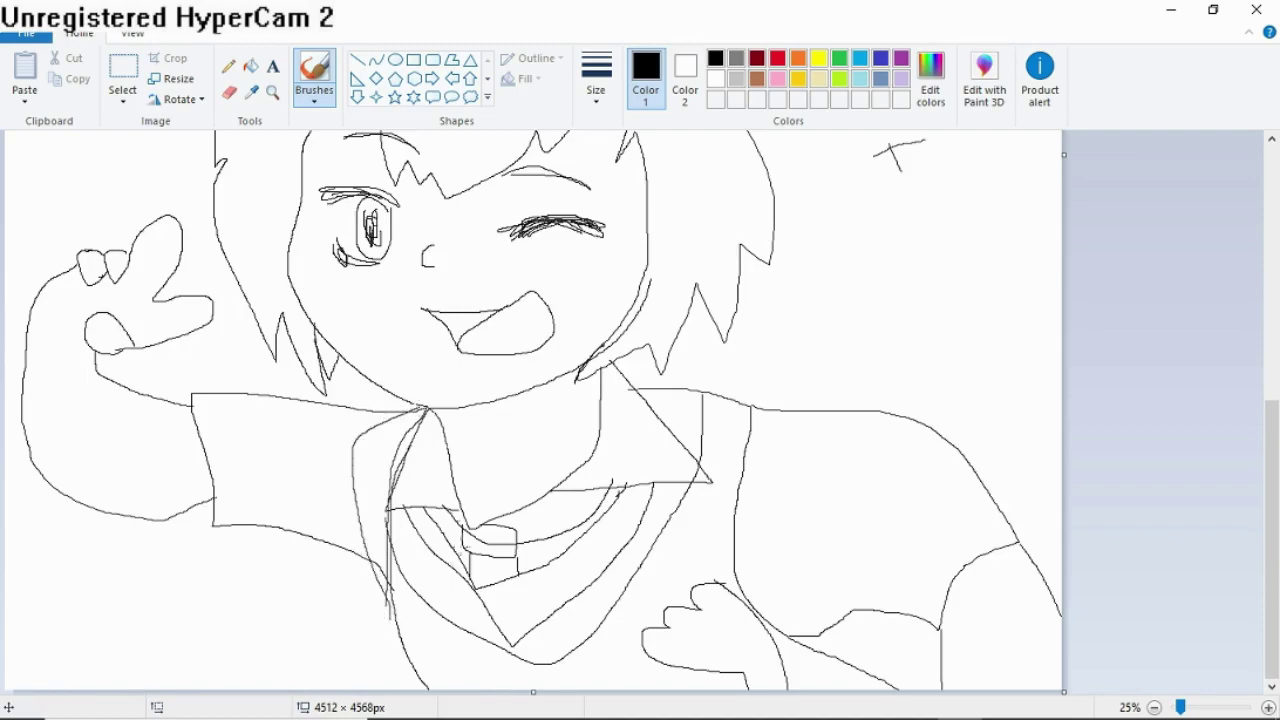
{"action": "mouse_move", "coordinate": [732, 590]}
{"action": "left_mouse_down"}
{"action": "mouse_move", "coordinate": [745, 446]}
{"action": "mouse_move", "coordinate": [740, 568]}
{"action": "left_mouse_up"}
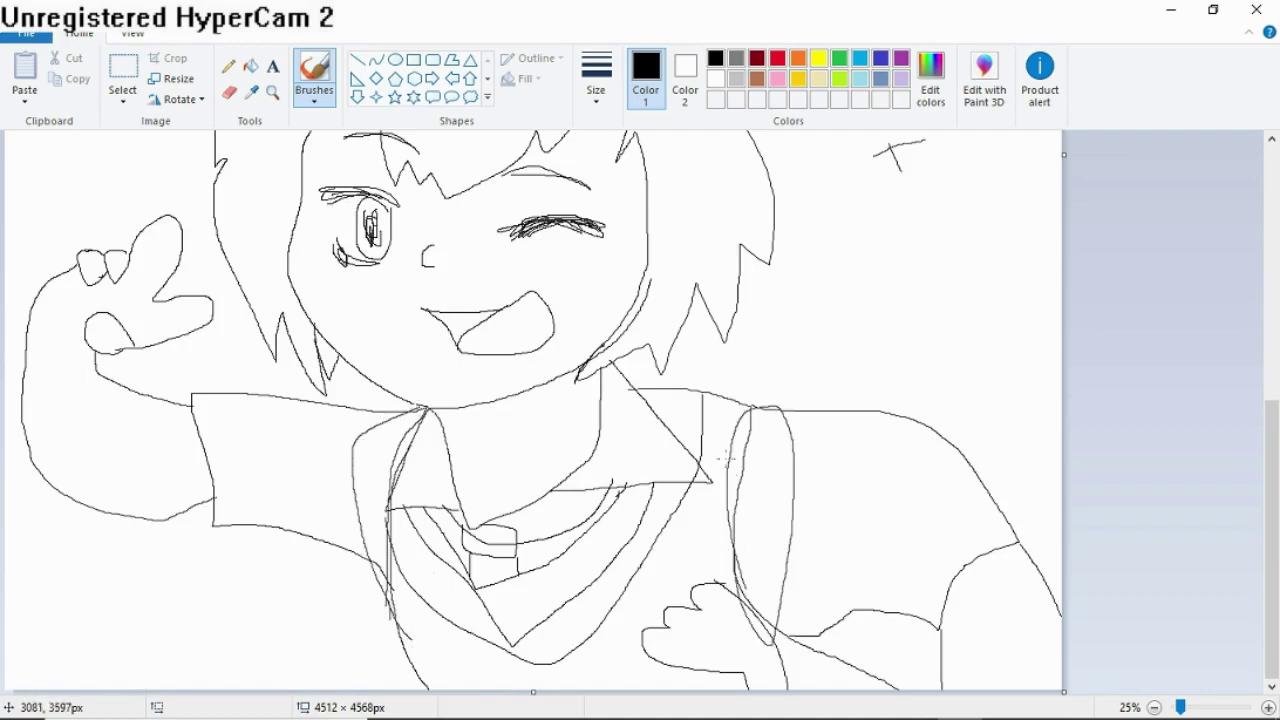
Draw a curved double band with pointed spikes behind the shoulder on the lowered-arm side, joined to the collar.
{"action": "mouse_move", "coordinate": [688, 305]}
{"action": "left_mouse_down"}
{"action": "mouse_move", "coordinate": [946, 420]}
{"action": "mouse_move", "coordinate": [958, 455]}
{"action": "left_mouse_up"}
{"action": "mouse_move", "coordinate": [756, 345]}
{"action": "left_mouse_down"}
{"action": "mouse_move", "coordinate": [772, 312]}
{"action": "mouse_move", "coordinate": [915, 400]}
{"action": "left_mouse_up"}
{"action": "left_click_drag", "start_coordinate": [670, 355], "coordinate": [919, 402]}
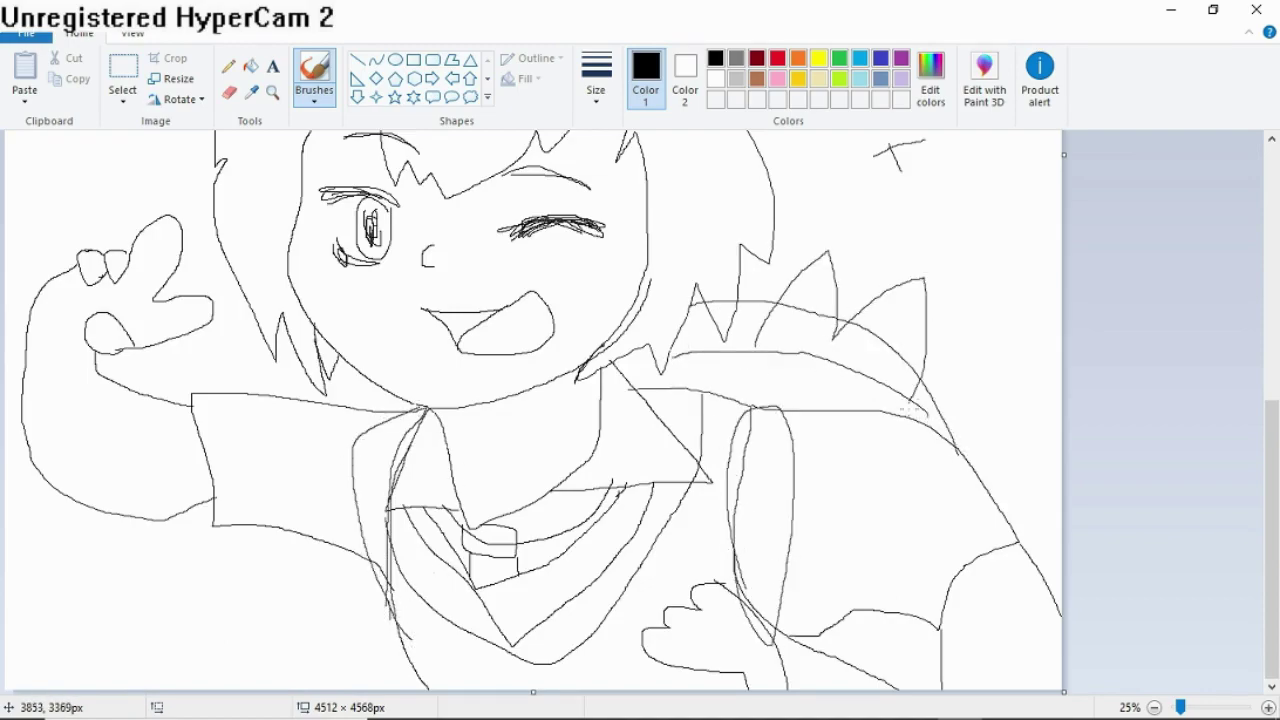
{"action": "left_click_drag", "start_coordinate": [709, 353], "coordinate": [616, 371]}
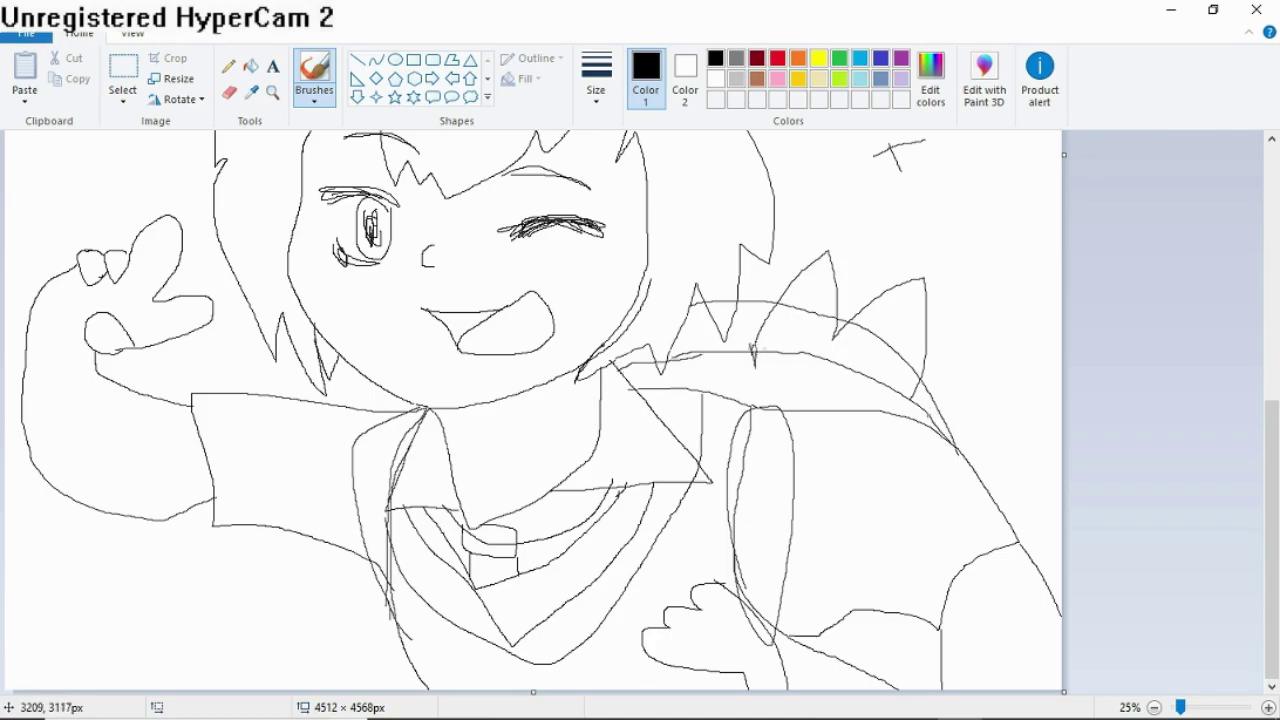
Draw two heart outlines side by side in the blank area above the raised hand.
{"action": "scroll", "coordinate": [740, 347], "scroll_direction": "up", "scroll_amount": 5}
{"action": "mouse_move", "coordinate": [208, 366]}
{"action": "left_mouse_down"}
{"action": "mouse_move", "coordinate": [294, 296]}
{"action": "mouse_move", "coordinate": [216, 352]}
{"action": "left_mouse_up"}
{"action": "left_click_drag", "start_coordinate": [52, 398], "coordinate": [135, 460]}
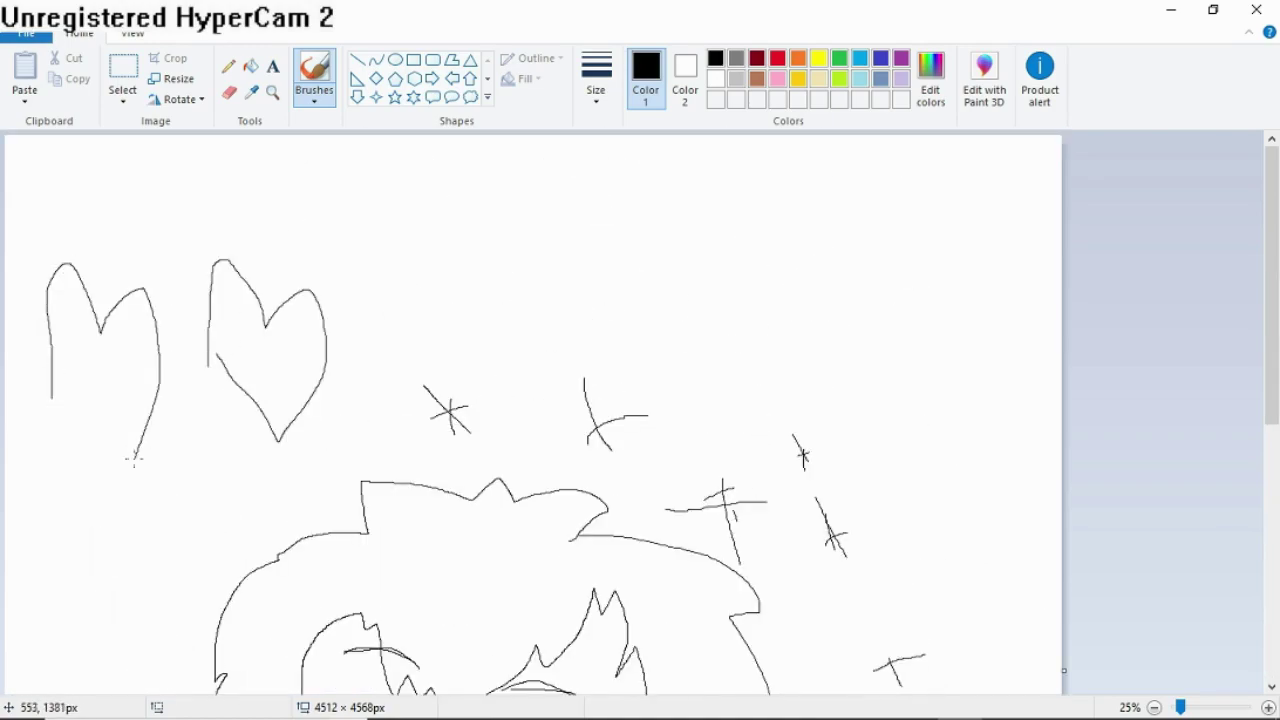
Try to fill the hair with black.
{"action": "scroll", "coordinate": [135, 460], "scroll_direction": "down", "scroll_amount": 3}
{"action": "left_click", "coordinate": [250, 66]}
{"action": "left_click", "coordinate": [668, 187]}
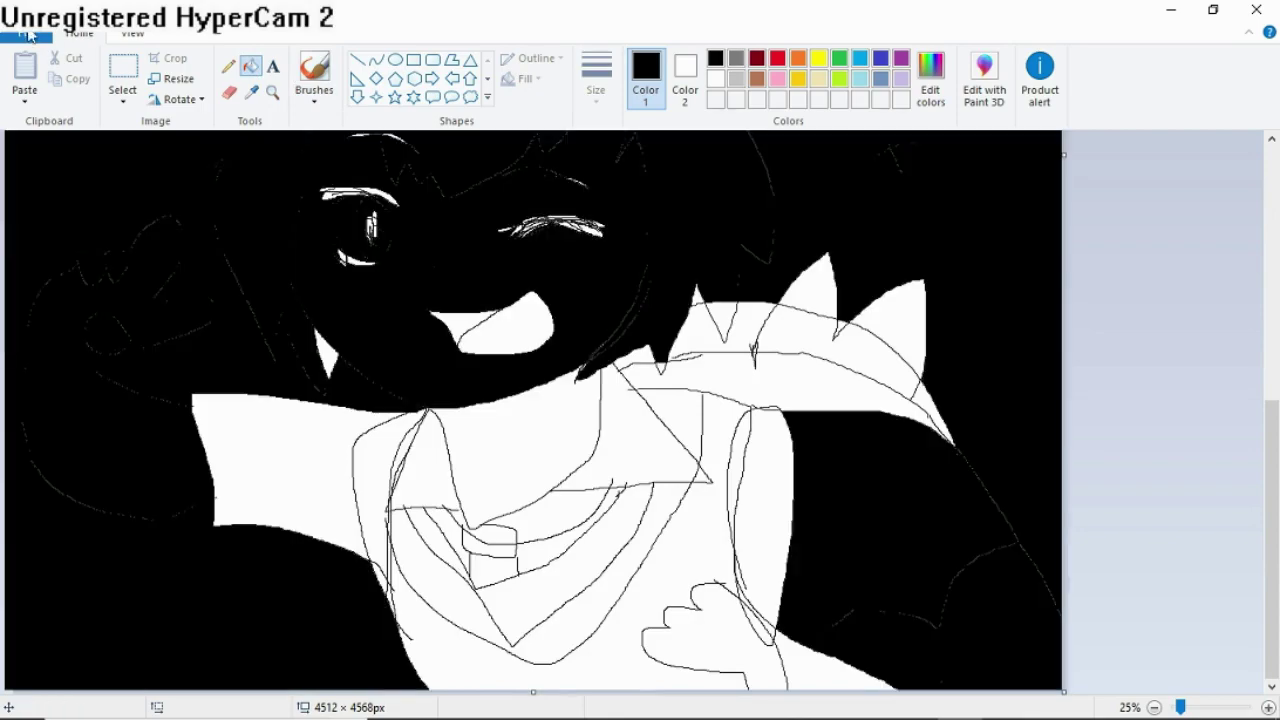
{"action": "key", "text": "ctrl+z"}
Retrace the hair outline on the raised-hand side with the brush, closing the gaps from the lower tips up to the side notch.
{"action": "left_click", "coordinate": [314, 75]}
{"action": "scroll", "coordinate": [548, 303], "scroll_direction": "up", "scroll_amount": 3}
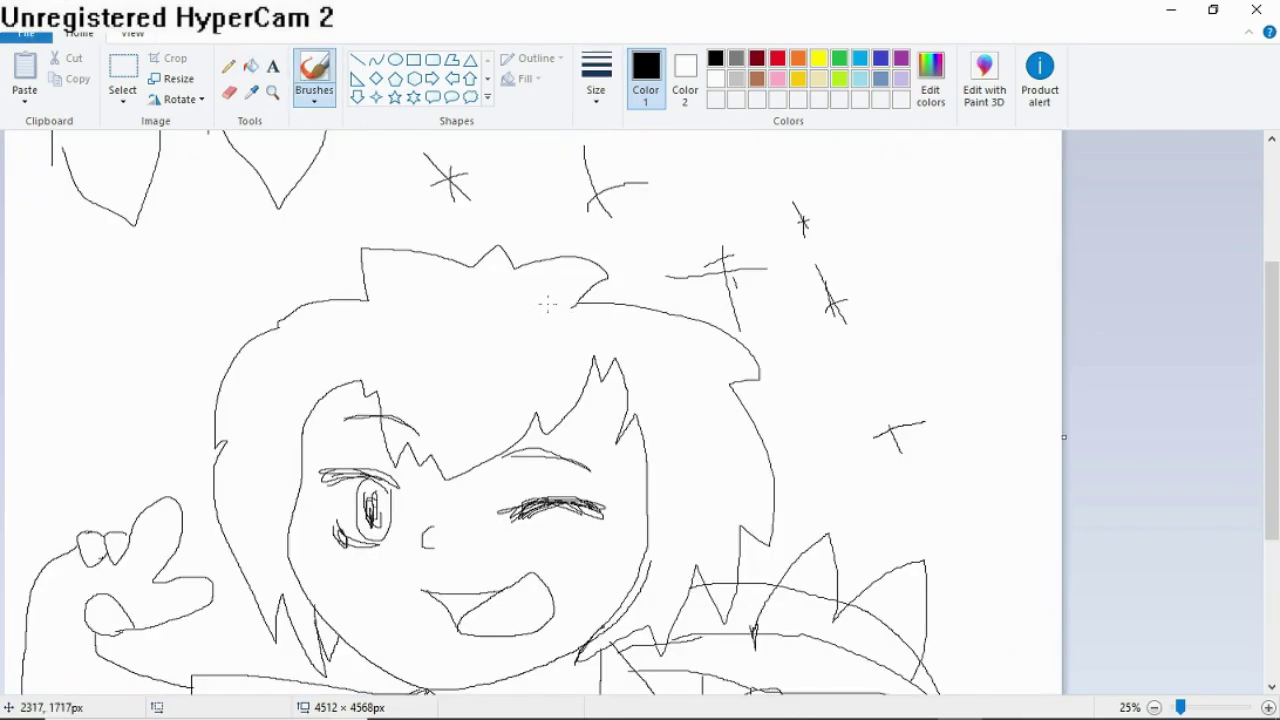
{"action": "scroll", "coordinate": [722, 415], "scroll_direction": "down", "scroll_amount": 3}
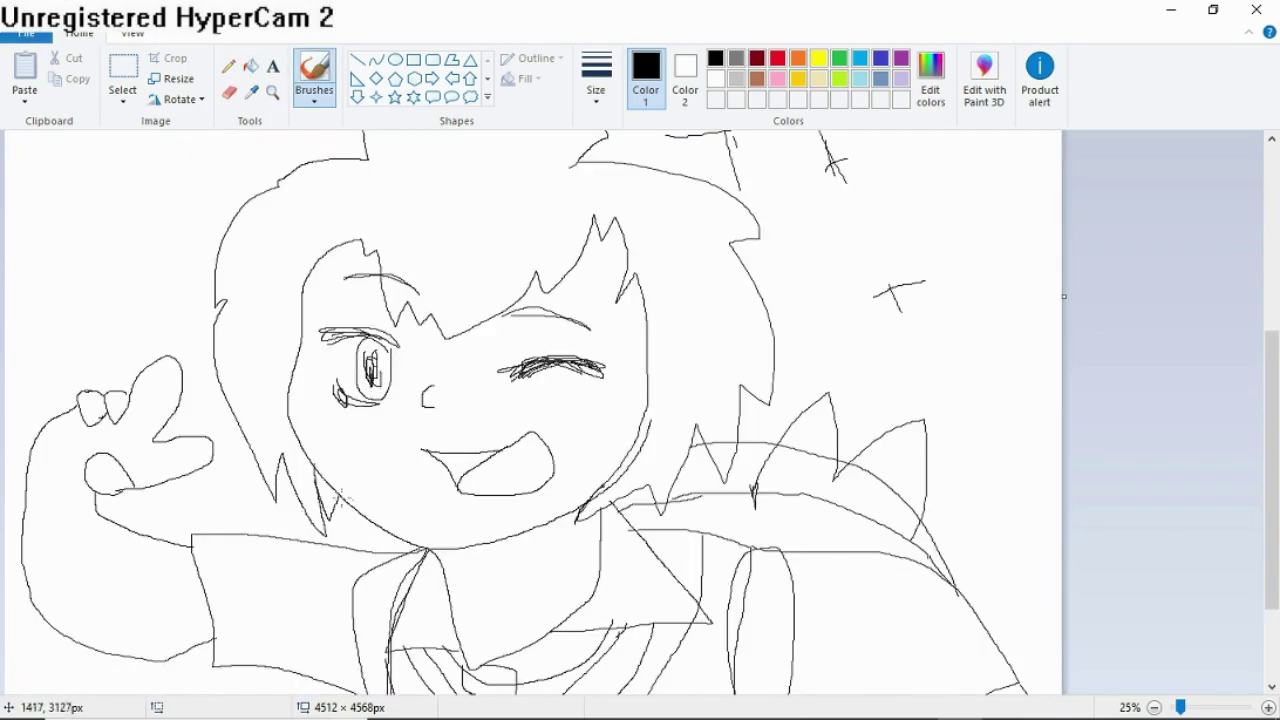
{"action": "mouse_move", "coordinate": [343, 498]}
{"action": "left_mouse_down"}
{"action": "mouse_move", "coordinate": [310, 466]}
{"action": "mouse_move", "coordinate": [266, 460]}
{"action": "mouse_move", "coordinate": [222, 300]}
{"action": "left_mouse_up"}
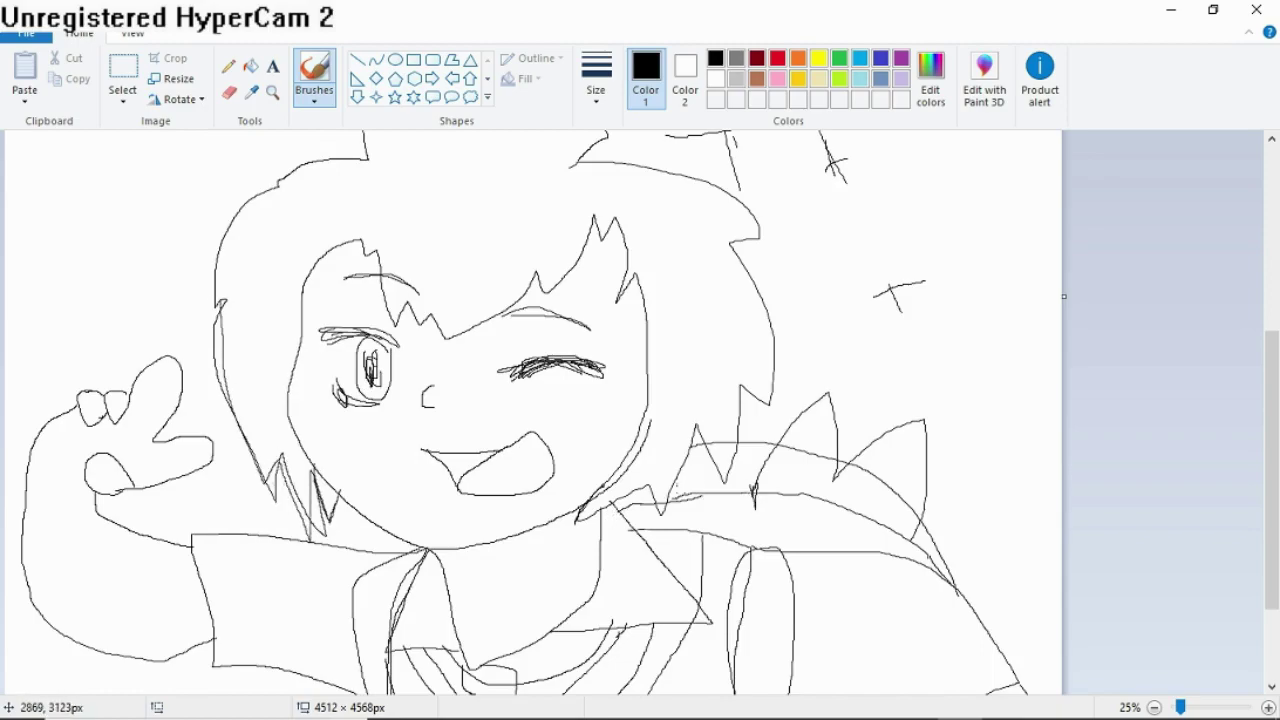
Try again to fill the hair with black using the retraced outline.
{"action": "scroll", "coordinate": [530, 410], "scroll_direction": "up", "scroll_amount": 5}
{"action": "scroll", "coordinate": [530, 410], "scroll_direction": "down", "scroll_amount": 2}
{"action": "left_click", "coordinate": [250, 65]}
{"action": "left_click", "coordinate": [474, 376]}
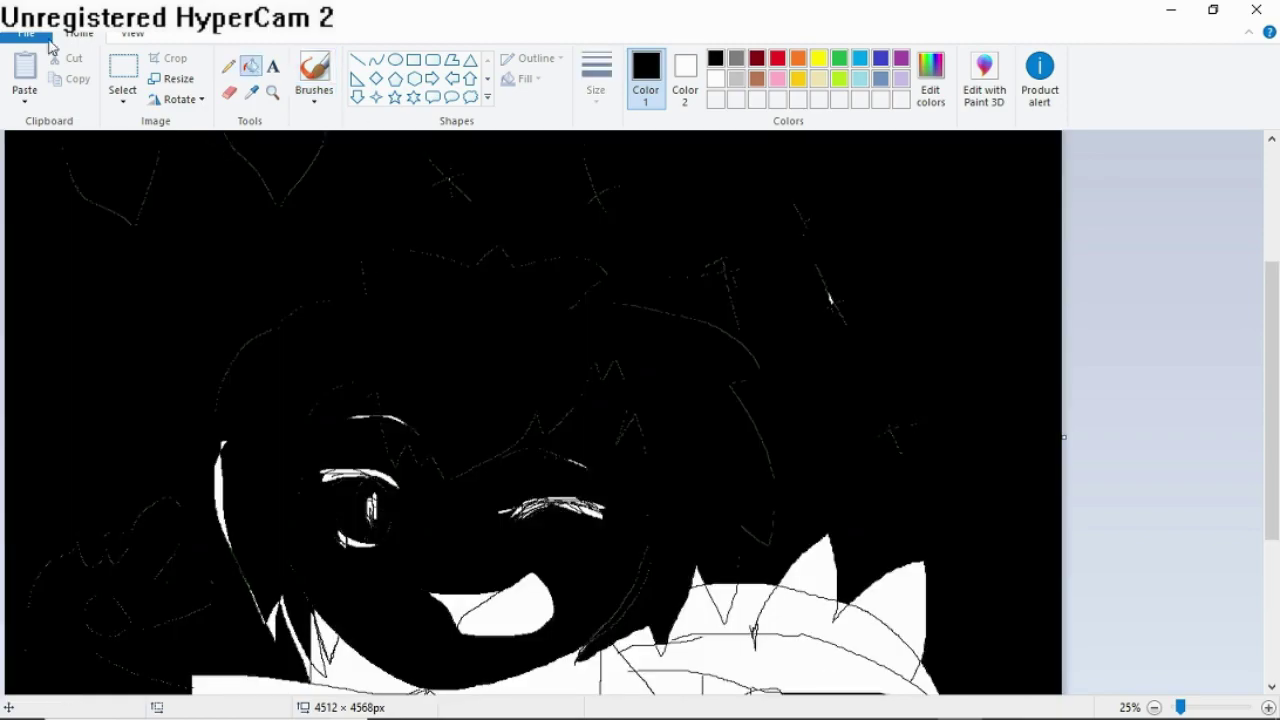
{"action": "key", "text": "ctrl+z"}
Try to fill parts of the figure with brown.
{"action": "scroll", "coordinate": [535, 450], "scroll_direction": "down", "scroll_amount": 3}
{"action": "left_click", "coordinate": [757, 79]}
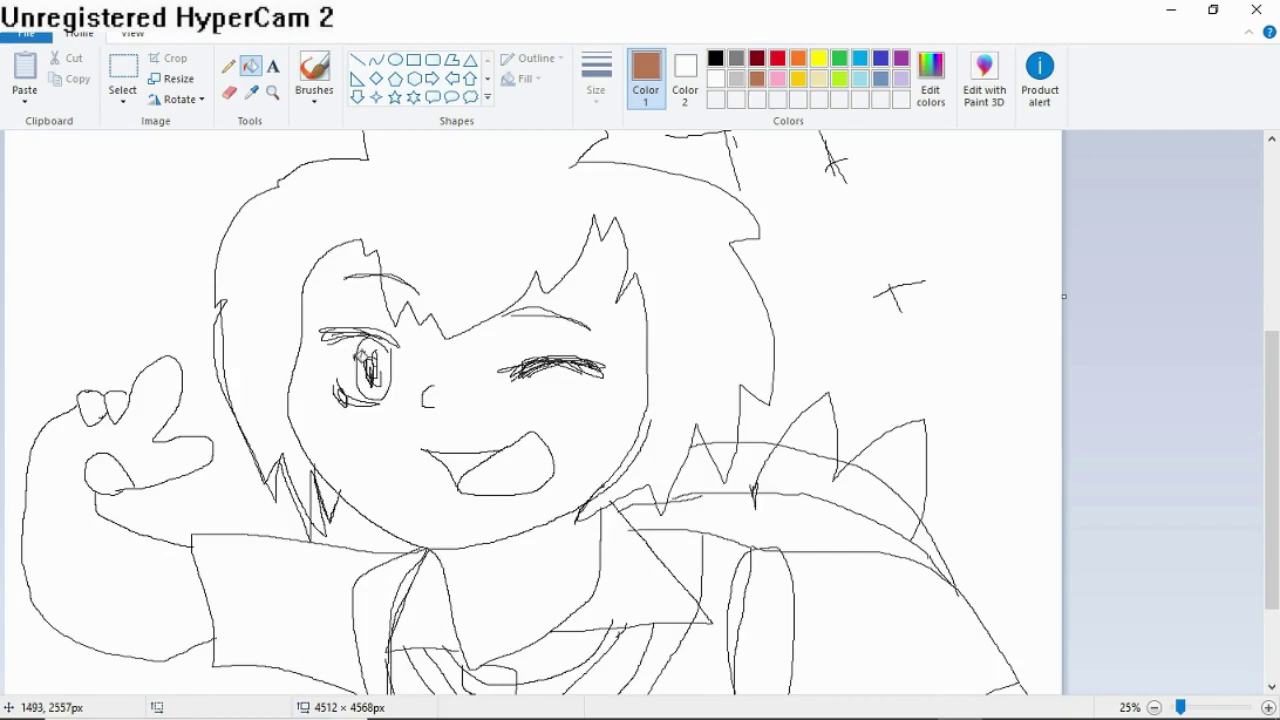
{"action": "left_click", "coordinate": [395, 349]}
{"action": "left_click", "coordinate": [58, 3]}
{"action": "left_click", "coordinate": [803, 617]}
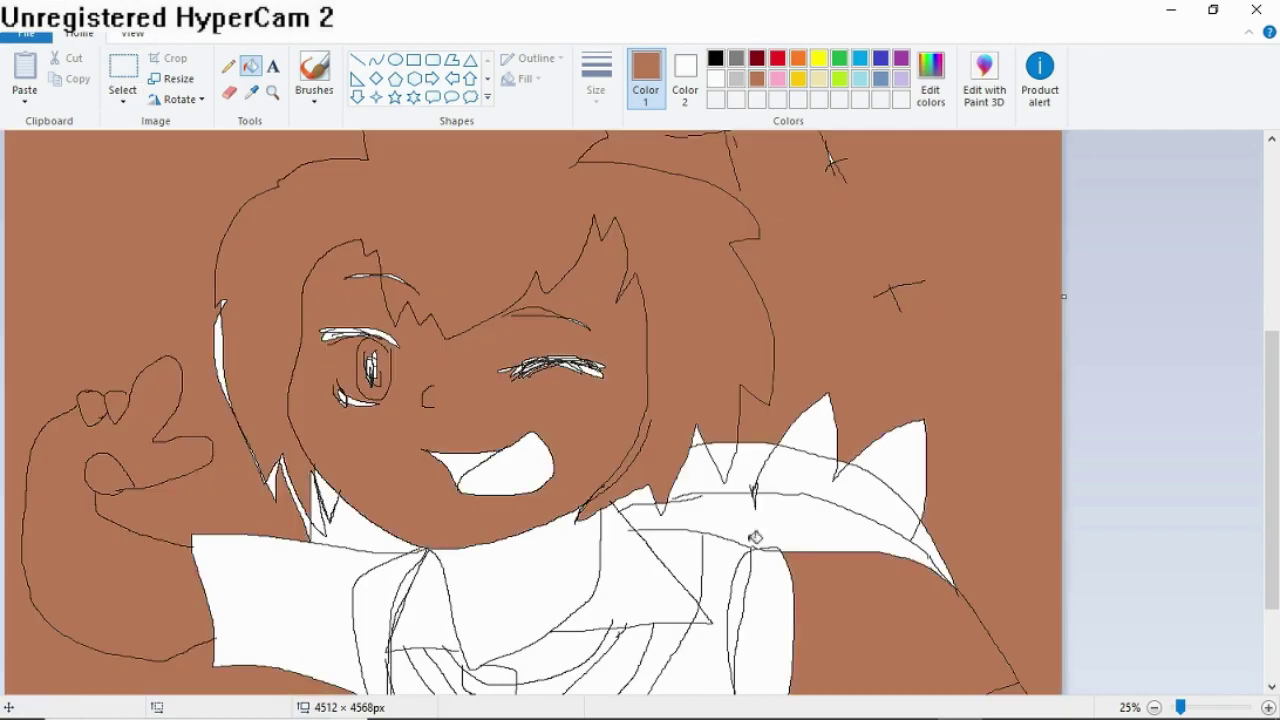
{"action": "left_click", "coordinate": [58, 3]}
Try to fill the hearts with red.
{"action": "left_click", "coordinate": [777, 58]}
{"action": "scroll", "coordinate": [329, 267], "scroll_direction": "up", "scroll_amount": 9}
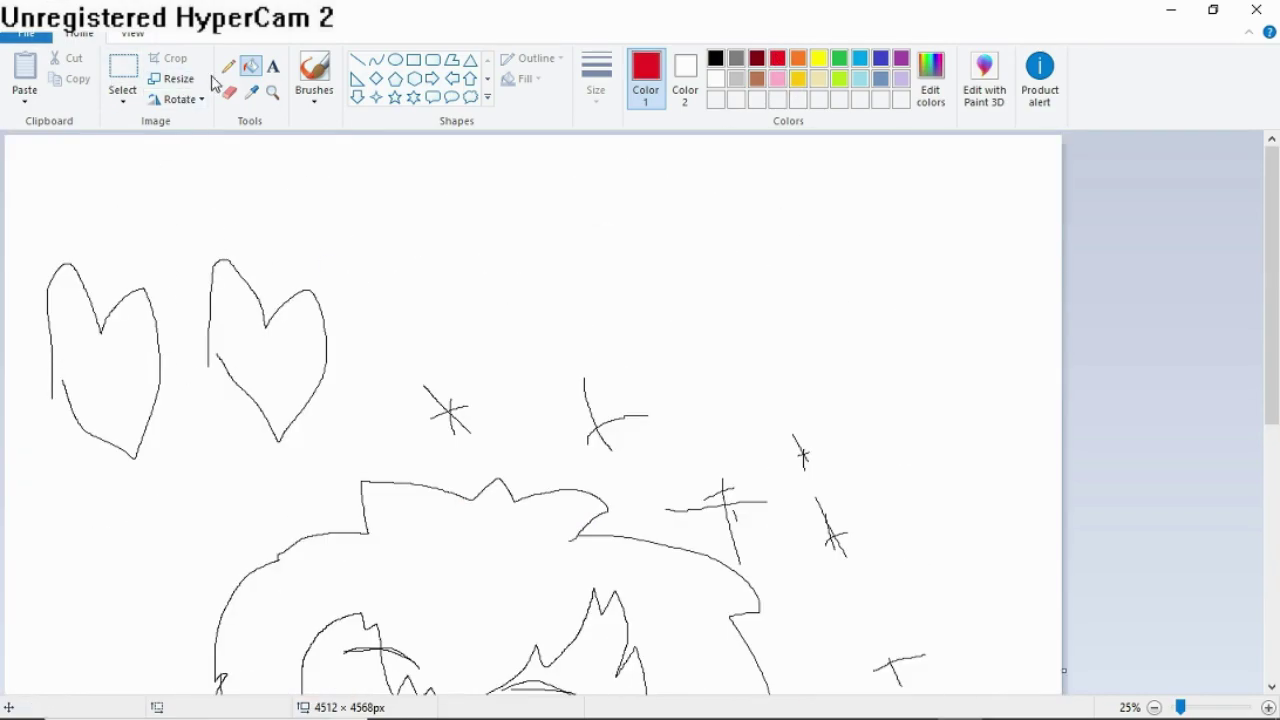
{"action": "left_click", "coordinate": [106, 180]}
{"action": "left_click", "coordinate": [58, 3]}
Close the gaps in both heart outlines with black brush strokes and set the drawing colour to light pink.
{"action": "left_click", "coordinate": [314, 75]}
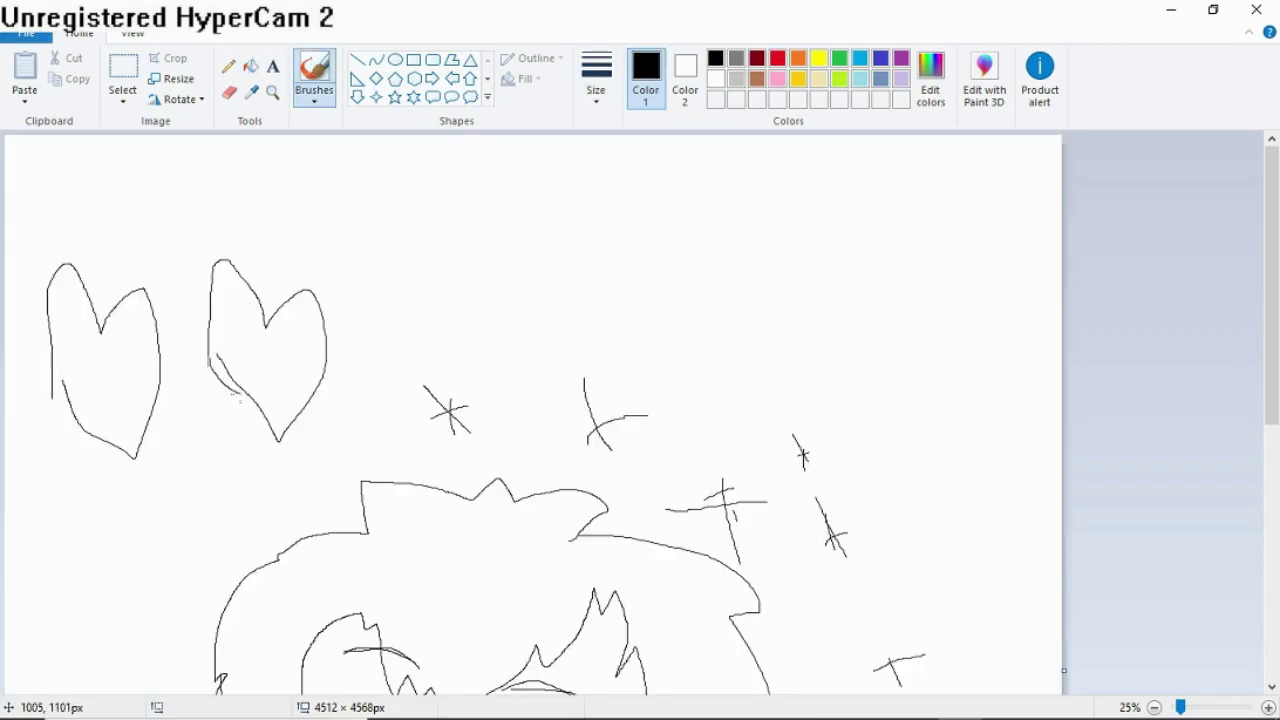
{"action": "left_click_drag", "start_coordinate": [66, 410], "coordinate": [116, 443]}
{"action": "left_click", "coordinate": [777, 79]}
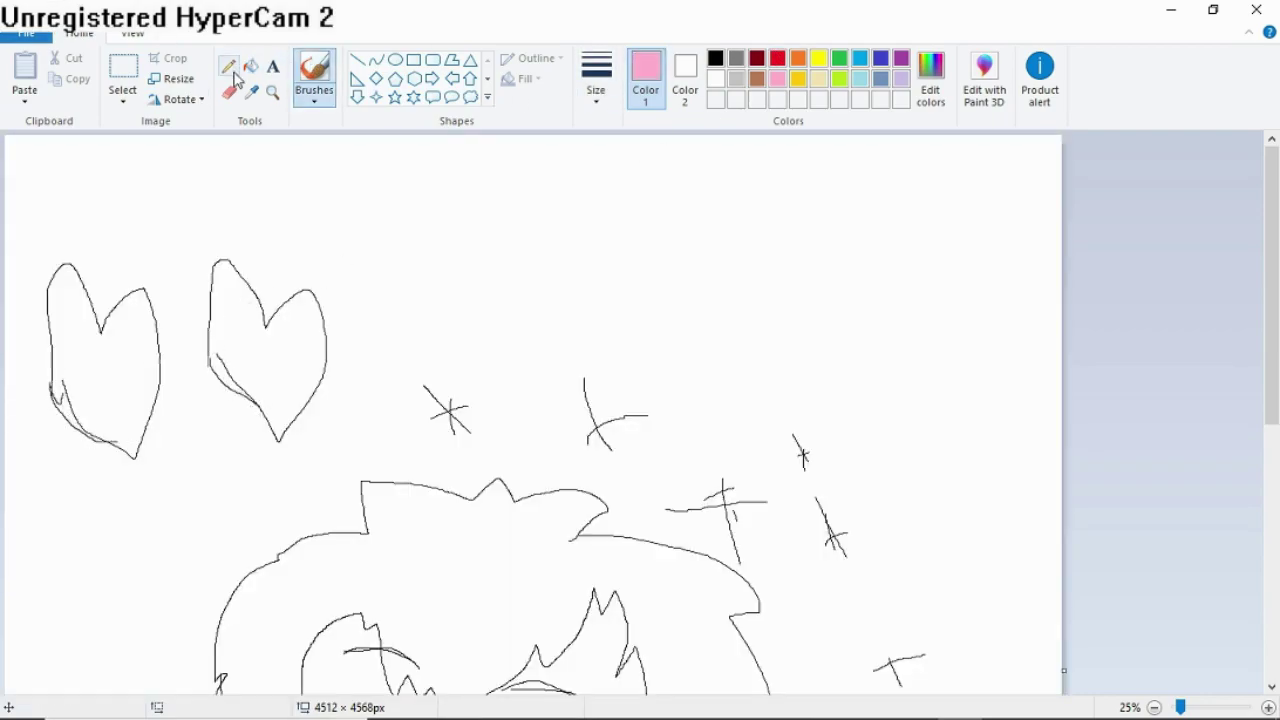
Try to fill the hearts with light pink.
{"action": "left_click", "coordinate": [250, 66]}
{"action": "left_click", "coordinate": [195, 200]}
{"action": "left_click", "coordinate": [58, 3]}
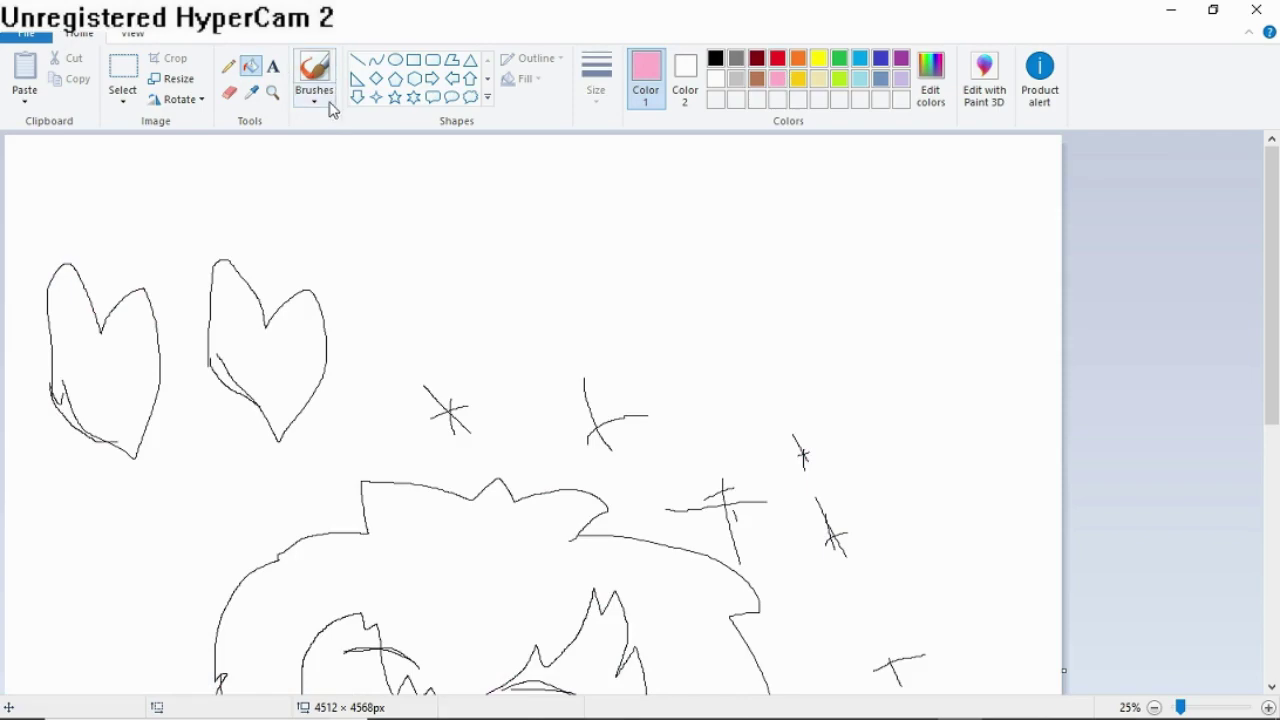
Colour the inside of the heart nearest the head with thick light pink brush strokes.
{"action": "left_click", "coordinate": [314, 97]}
{"action": "left_click", "coordinate": [305, 173]}
{"action": "left_click", "coordinate": [314, 97]}
{"action": "left_click", "coordinate": [278, 166]}
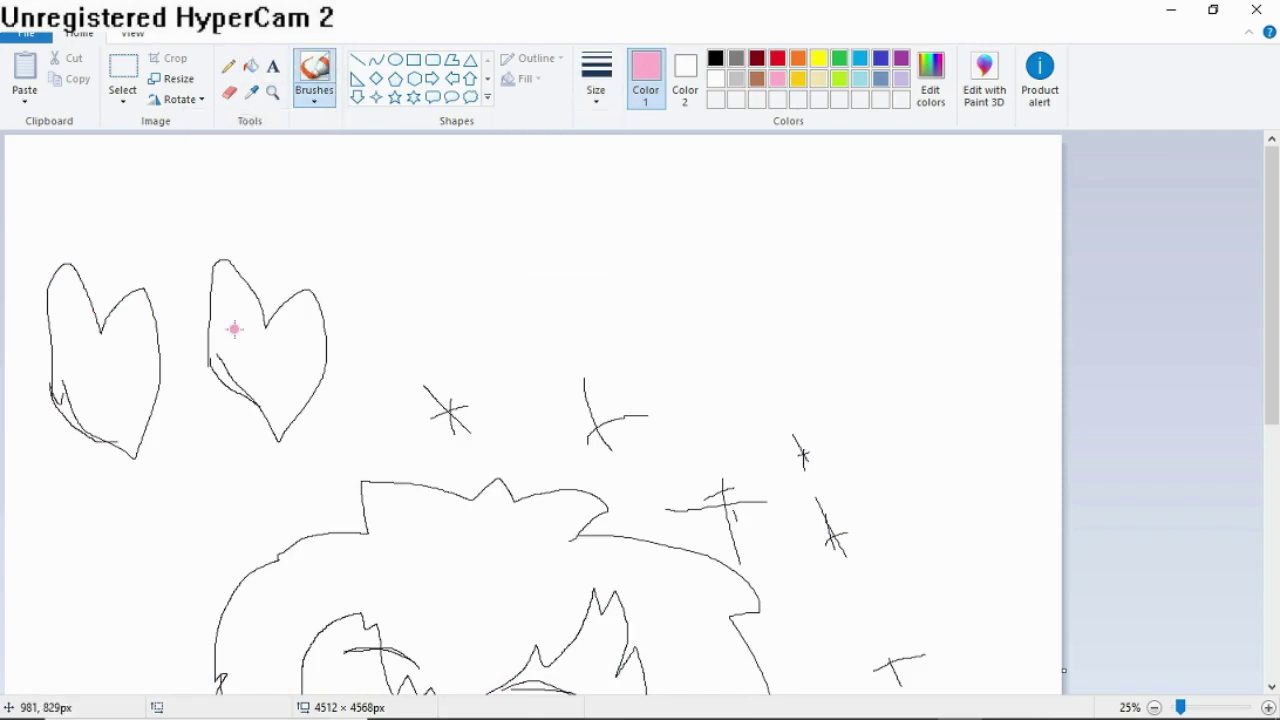
{"action": "mouse_move", "coordinate": [221, 280]}
{"action": "left_mouse_down"}
{"action": "mouse_move", "coordinate": [270, 402]}
{"action": "mouse_move", "coordinate": [301, 340]}
{"action": "left_mouse_up"}
{"action": "left_click", "coordinate": [331, 100]}
{"action": "left_click", "coordinate": [203, 166]}
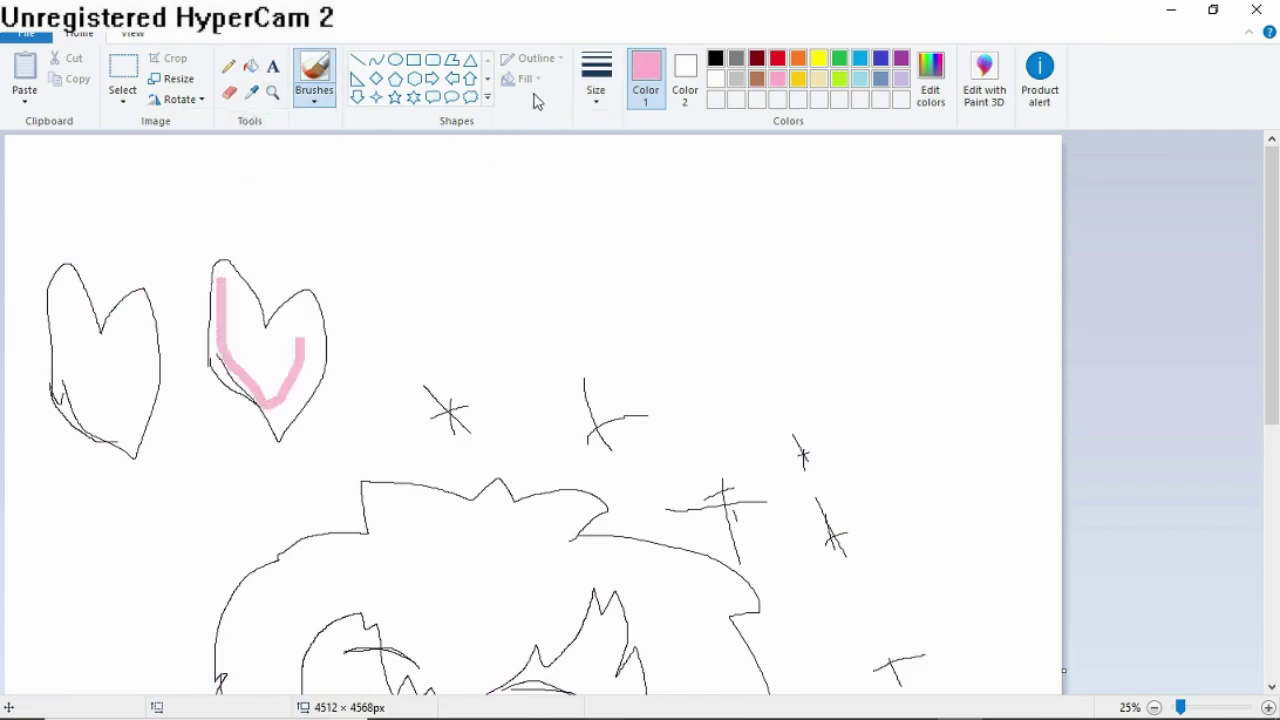
{"action": "left_click", "coordinate": [596, 80]}
{"action": "left_click", "coordinate": [566, 243]}
{"action": "mouse_move", "coordinate": [222, 284]}
{"action": "left_mouse_down"}
{"action": "mouse_move", "coordinate": [262, 400]}
{"action": "mouse_move", "coordinate": [292, 330]}
{"action": "mouse_move", "coordinate": [295, 409]}
{"action": "mouse_move", "coordinate": [288, 374]}
{"action": "mouse_move", "coordinate": [281, 423]}
{"action": "mouse_move", "coordinate": [206, 305]}
{"action": "mouse_move", "coordinate": [266, 381]}
{"action": "left_mouse_up"}
{"action": "mouse_move", "coordinate": [258, 300]}
{"action": "left_mouse_down"}
{"action": "mouse_move", "coordinate": [278, 370]}
{"action": "mouse_move", "coordinate": [255, 376]}
{"action": "mouse_move", "coordinate": [242, 346]}
{"action": "left_mouse_up"}
{"action": "mouse_move", "coordinate": [318, 370]}
{"action": "left_mouse_down"}
{"action": "mouse_move", "coordinate": [300, 378]}
{"action": "mouse_move", "coordinate": [267, 305]}
{"action": "mouse_move", "coordinate": [315, 350]}
{"action": "mouse_move", "coordinate": [265, 330]}
{"action": "left_mouse_up"}
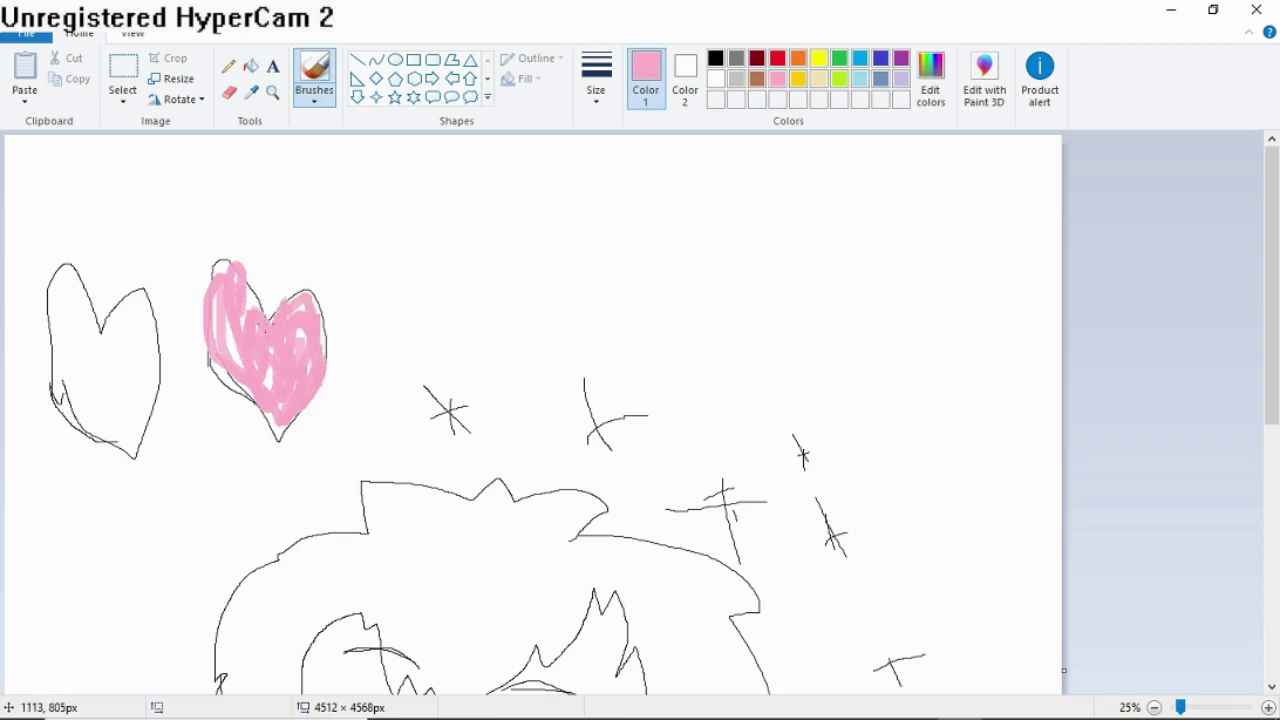
Colour the outer heart with light pink strokes, trying several brush types and sizes.
{"action": "left_click", "coordinate": [314, 95]}
{"action": "left_click", "coordinate": [596, 80]}
{"action": "left_click", "coordinate": [553, 166]}
{"action": "left_click_drag", "start_coordinate": [112, 370], "coordinate": [114, 426]}
{"action": "left_click", "coordinate": [314, 95]}
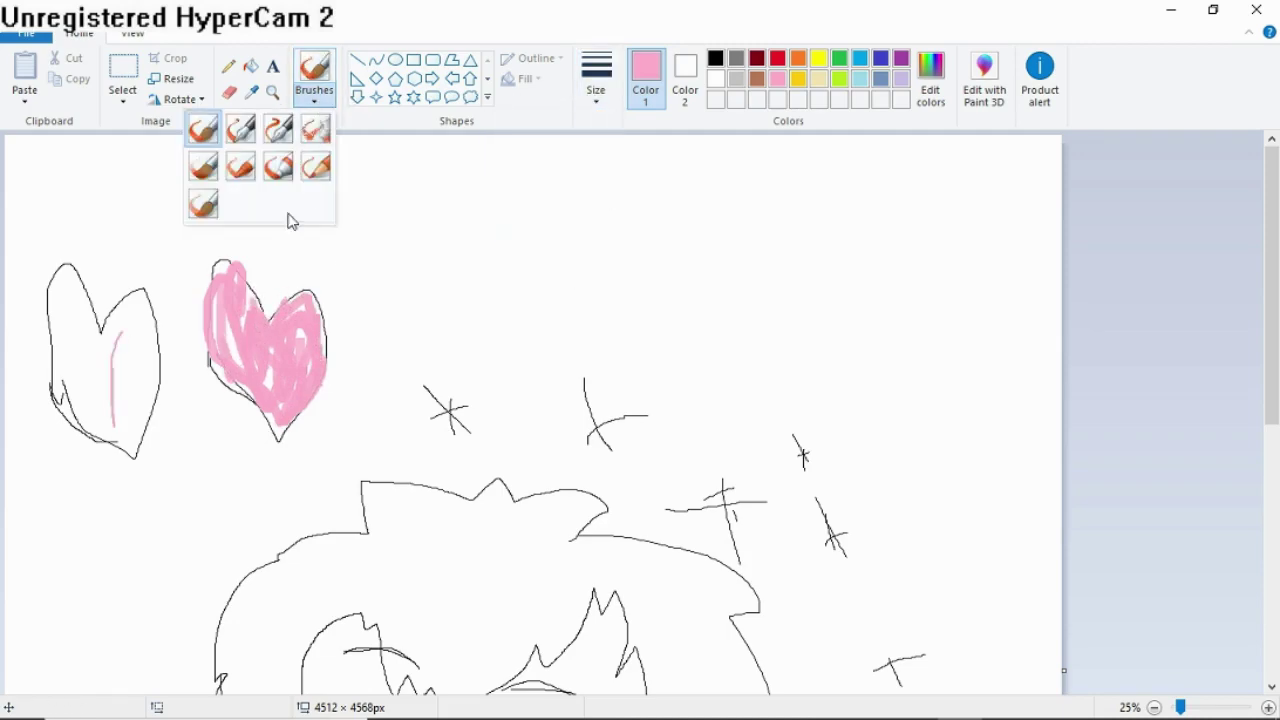
{"action": "left_click", "coordinate": [200, 203]}
{"action": "left_click", "coordinate": [596, 80]}
{"action": "left_click", "coordinate": [553, 203]}
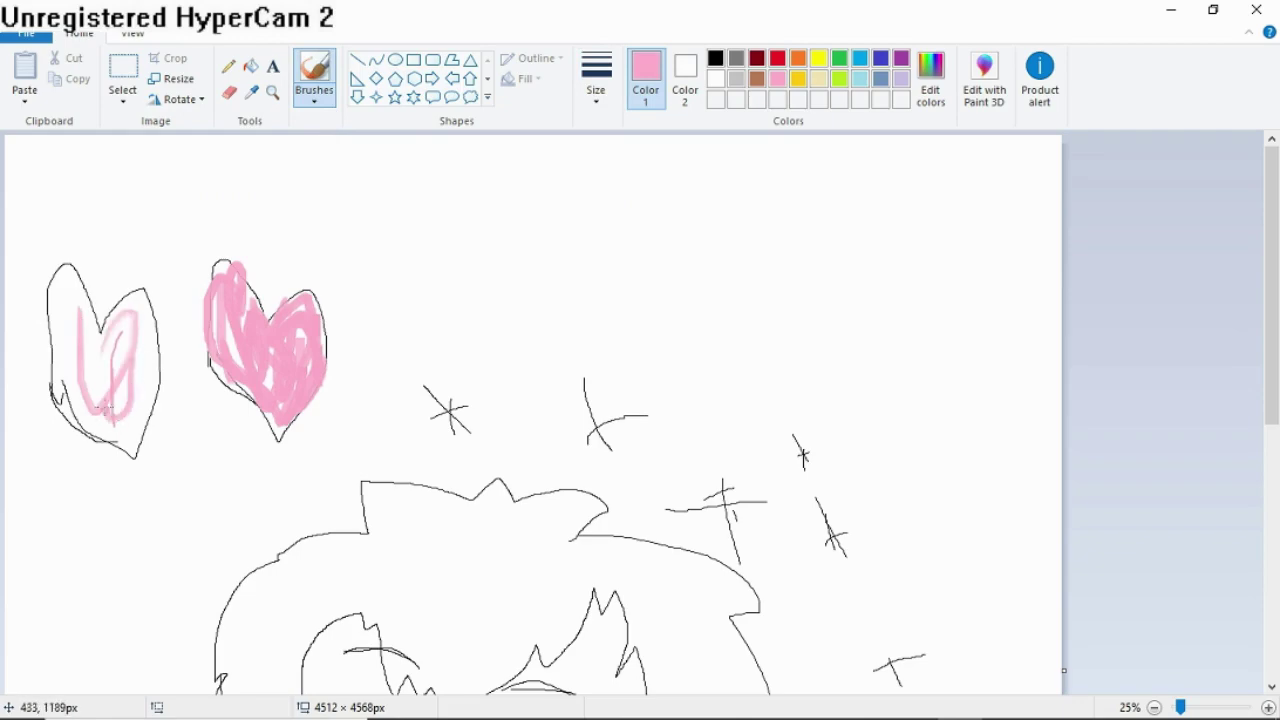
{"action": "mouse_move", "coordinate": [105, 410]}
{"action": "left_mouse_down"}
{"action": "mouse_move", "coordinate": [110, 366]}
{"action": "mouse_move", "coordinate": [78, 388]}
{"action": "mouse_move", "coordinate": [81, 369]}
{"action": "left_mouse_up"}
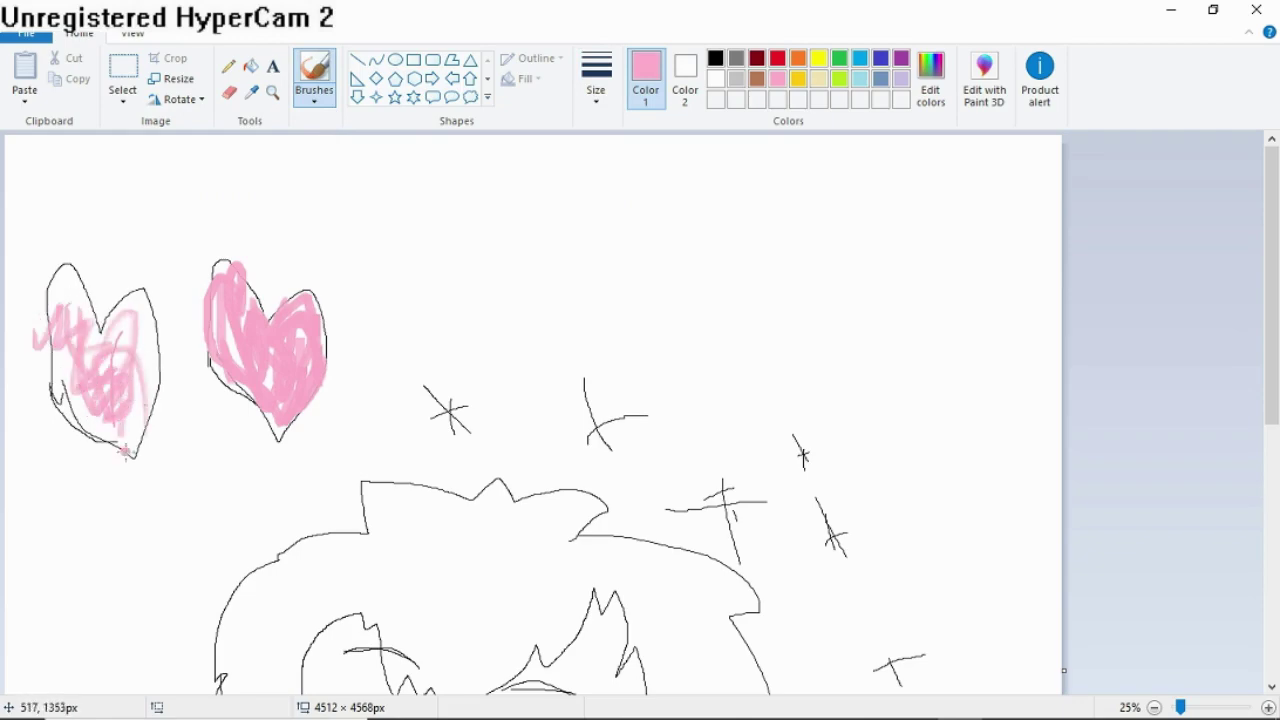
{"action": "left_click", "coordinate": [332, 102]}
{"action": "left_click", "coordinate": [241, 168]}
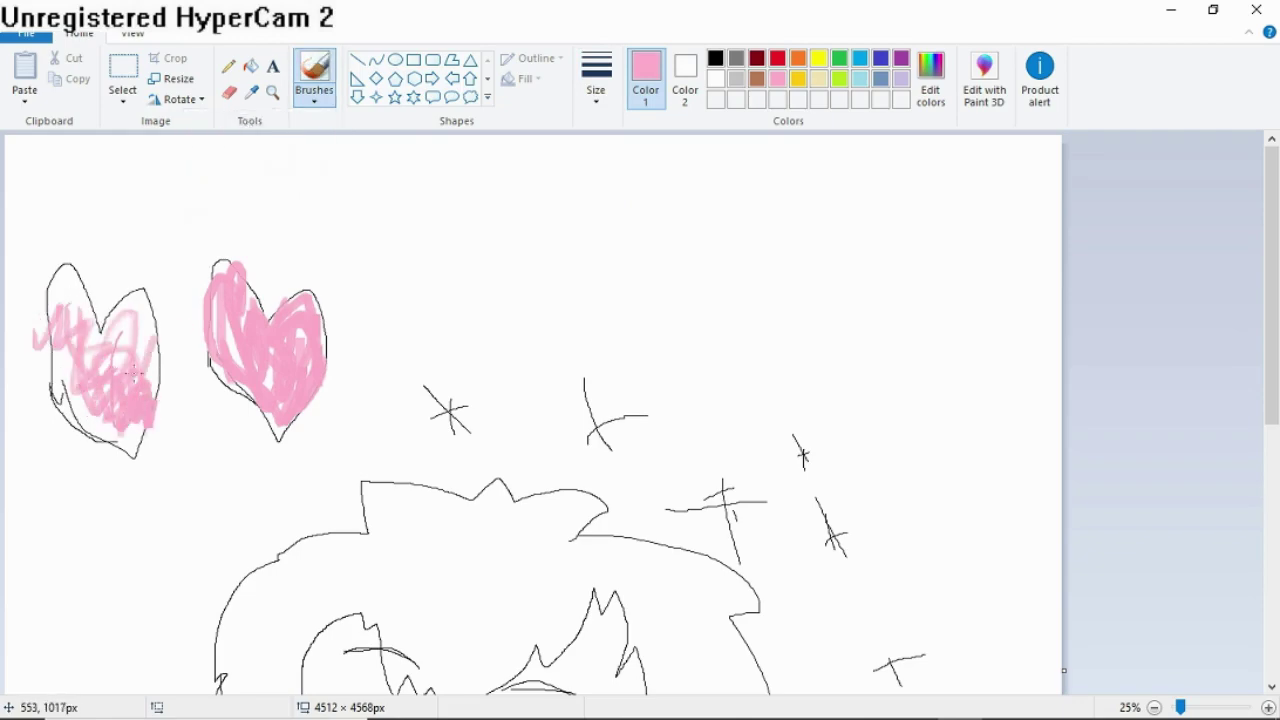
{"action": "mouse_move", "coordinate": [134, 373]}
{"action": "left_mouse_down"}
{"action": "mouse_move", "coordinate": [88, 314]}
{"action": "mouse_move", "coordinate": [85, 372]}
{"action": "left_mouse_up"}
Paint the open eye brown with a black pupil and white highlights, and the mouth red and pink with pink blush marks on the cheeks.
{"action": "scroll", "coordinate": [85, 372], "scroll_direction": "down", "scroll_amount": 5}
{"action": "left_click", "coordinate": [757, 84]}
{"action": "left_click_drag", "start_coordinate": [375, 300], "coordinate": [372, 322]}
{"action": "left_click", "coordinate": [715, 58]}
{"action": "left_click", "coordinate": [715, 79]}
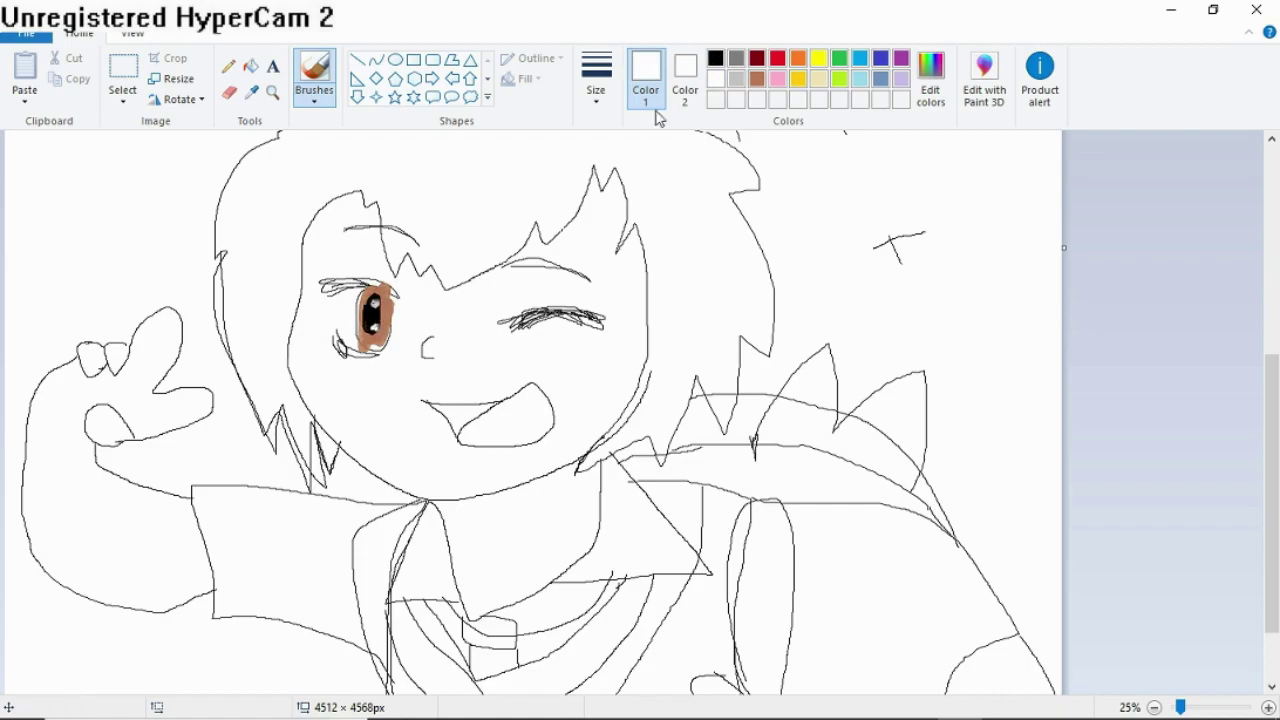
{"action": "left_click", "coordinate": [777, 58]}
{"action": "mouse_move", "coordinate": [528, 420]}
{"action": "left_mouse_down"}
{"action": "mouse_move", "coordinate": [472, 436]}
{"action": "mouse_move", "coordinate": [505, 418]}
{"action": "left_mouse_up"}
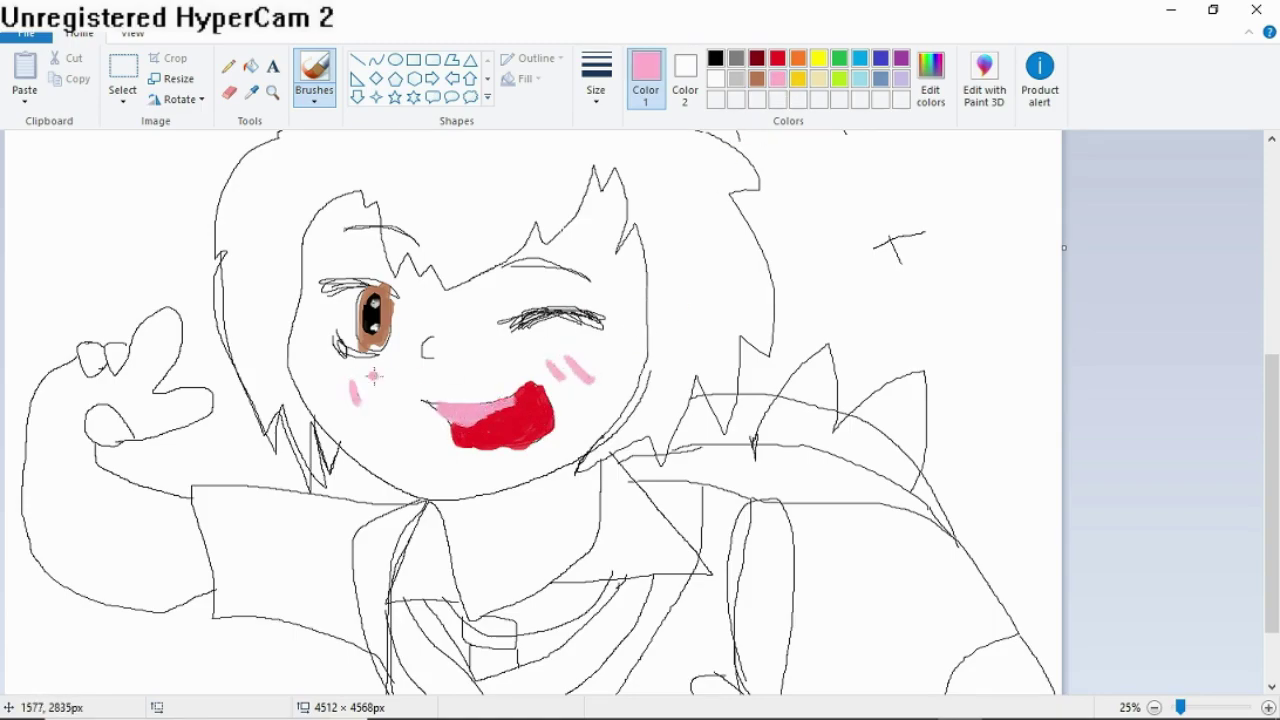
Paint the fringe above the forehead with thick black brush strokes.
{"action": "left_click", "coordinate": [715, 58]}
{"action": "left_click", "coordinate": [596, 75]}
{"action": "left_click", "coordinate": [591, 160]}
{"action": "left_click_drag", "start_coordinate": [545, 145], "coordinate": [452, 228]}
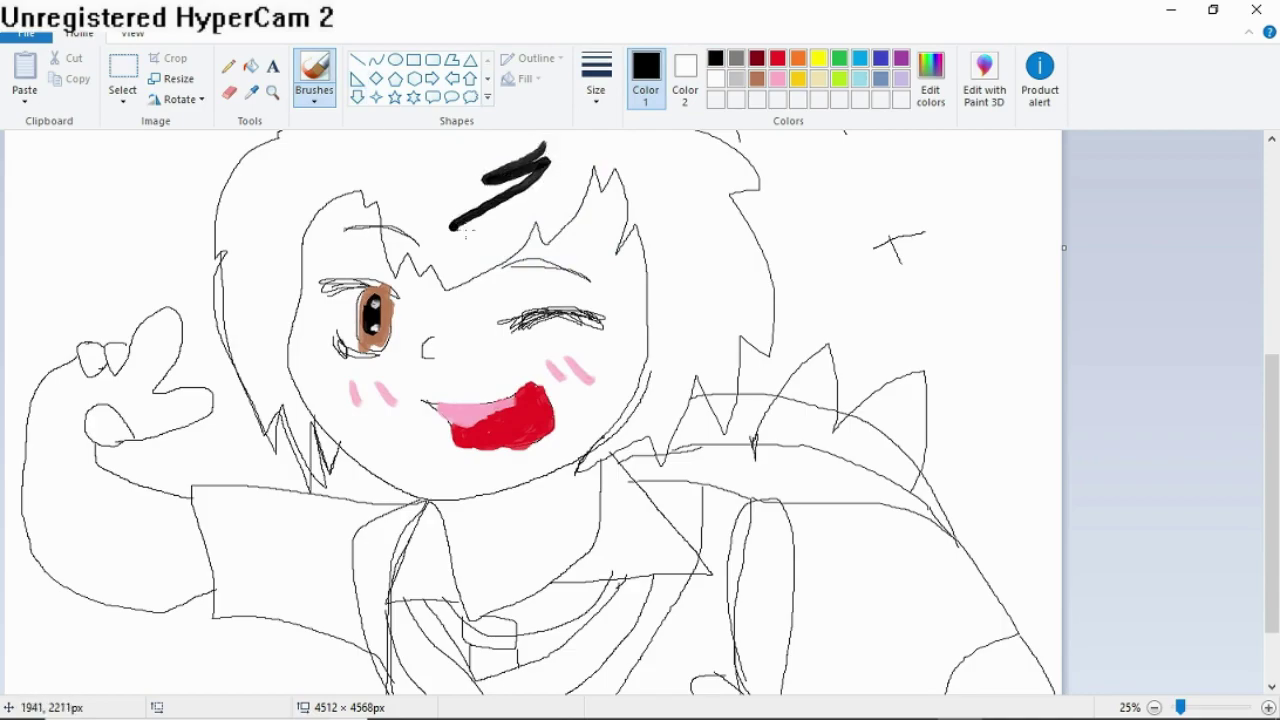
{"action": "mouse_move", "coordinate": [570, 178]}
{"action": "left_mouse_down"}
{"action": "mouse_move", "coordinate": [438, 275]}
{"action": "mouse_move", "coordinate": [444, 209]}
{"action": "mouse_move", "coordinate": [427, 259]}
{"action": "mouse_move", "coordinate": [480, 245]}
{"action": "left_mouse_up"}
Cover the hair beside the open eye and across the crown and fringe with dense black brush strokes.
{"action": "scroll", "coordinate": [305, 370], "scroll_direction": "up", "scroll_amount": 3}
{"action": "mouse_move", "coordinate": [262, 478]}
{"action": "left_mouse_down"}
{"action": "mouse_move", "coordinate": [278, 572]}
{"action": "mouse_move", "coordinate": [312, 605]}
{"action": "left_mouse_up"}
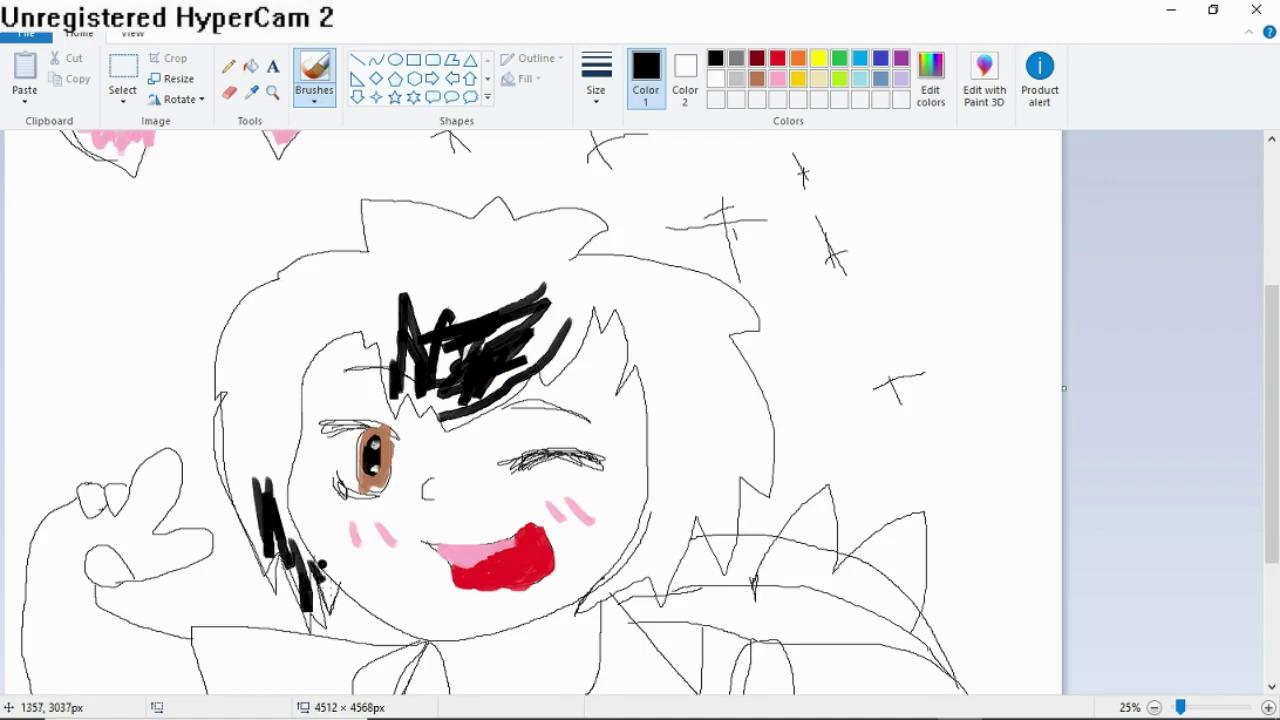
{"action": "left_click_drag", "start_coordinate": [300, 405], "coordinate": [260, 570]}
{"action": "left_click_drag", "start_coordinate": [228, 395], "coordinate": [238, 535]}
{"action": "mouse_move", "coordinate": [295, 372]}
{"action": "left_mouse_down"}
{"action": "mouse_move", "coordinate": [298, 505]}
{"action": "mouse_move", "coordinate": [275, 495]}
{"action": "left_mouse_up"}
{"action": "left_click_drag", "start_coordinate": [288, 295], "coordinate": [237, 347]}
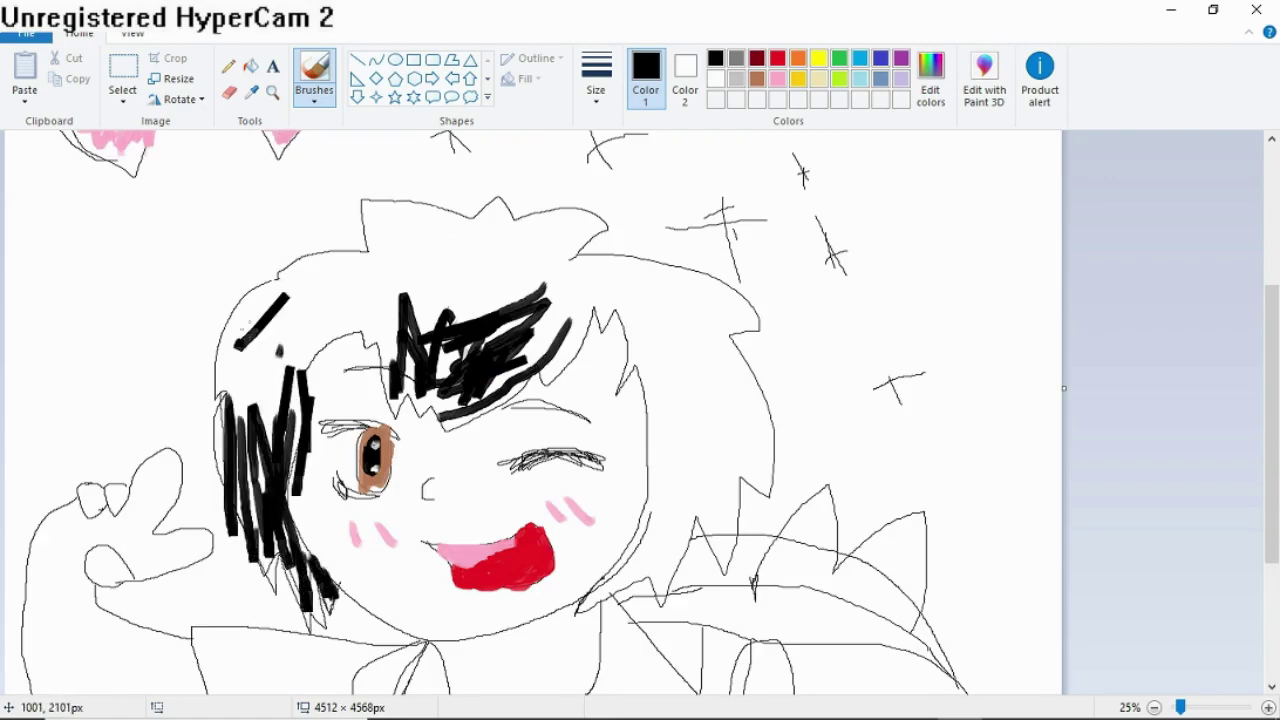
{"action": "left_click_drag", "start_coordinate": [290, 265], "coordinate": [195, 410]}
{"action": "left_click_drag", "start_coordinate": [300, 310], "coordinate": [235, 400]}
{"action": "left_click_drag", "start_coordinate": [272, 262], "coordinate": [215, 390]}
{"action": "left_click_drag", "start_coordinate": [378, 285], "coordinate": [308, 395]}
{"action": "left_click_drag", "start_coordinate": [405, 255], "coordinate": [300, 380]}
{"action": "mouse_move", "coordinate": [355, 262]}
{"action": "left_mouse_down"}
{"action": "mouse_move", "coordinate": [250, 365]}
{"action": "mouse_move", "coordinate": [250, 335]}
{"action": "left_mouse_up"}
{"action": "mouse_move", "coordinate": [420, 255]}
{"action": "left_mouse_down"}
{"action": "mouse_move", "coordinate": [353, 325]}
{"action": "mouse_move", "coordinate": [453, 378]}
{"action": "left_mouse_up"}
{"action": "left_click_drag", "start_coordinate": [560, 335], "coordinate": [465, 440]}
{"action": "mouse_move", "coordinate": [600, 305]}
{"action": "left_mouse_down"}
{"action": "mouse_move", "coordinate": [629, 280]}
{"action": "mouse_move", "coordinate": [592, 380]}
{"action": "left_mouse_up"}
{"action": "left_click_drag", "start_coordinate": [432, 245], "coordinate": [360, 275]}
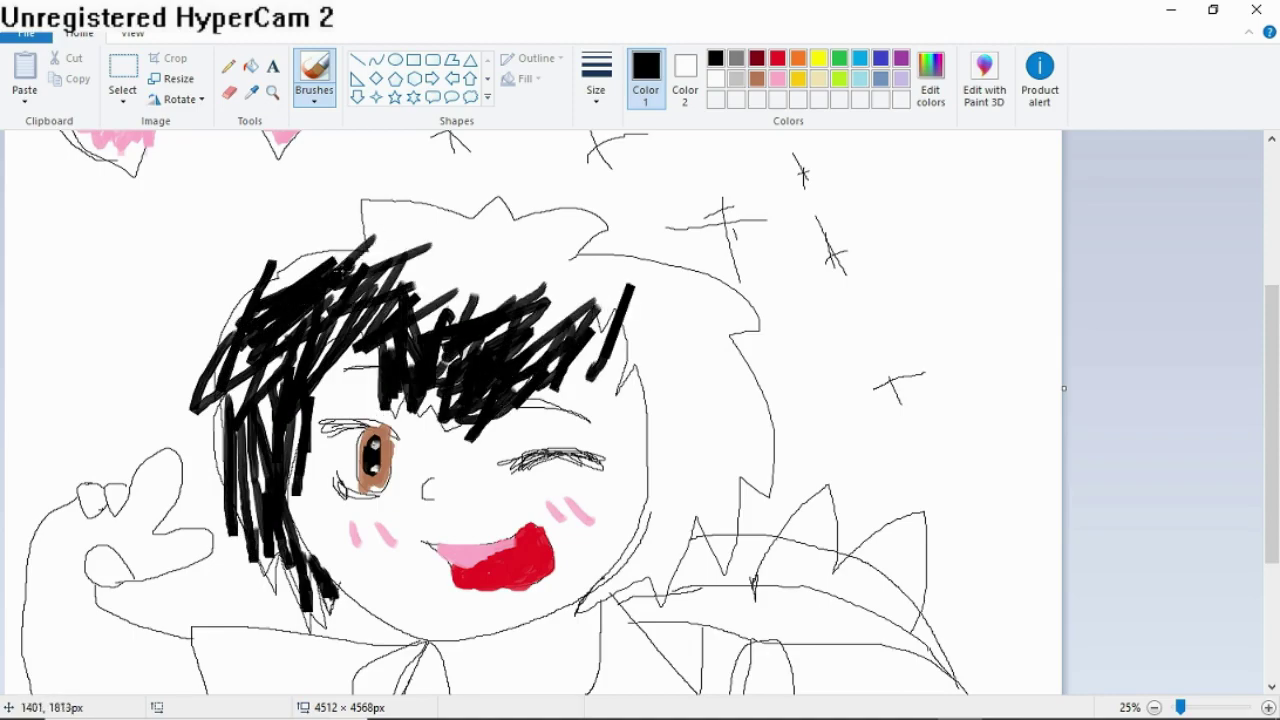
Shade the hair beside the winking eye with grainy black strokes using a textured brush.
{"action": "left_click", "coordinate": [314, 78]}
{"action": "left_click", "coordinate": [243, 166]}
{"action": "left_click", "coordinate": [596, 78]}
{"action": "left_click", "coordinate": [588, 240]}
{"action": "mouse_move", "coordinate": [680, 392]}
{"action": "left_mouse_down"}
{"action": "mouse_move", "coordinate": [638, 545]}
{"action": "mouse_move", "coordinate": [725, 315]}
{"action": "mouse_move", "coordinate": [701, 270]}
{"action": "mouse_move", "coordinate": [700, 505]}
{"action": "left_mouse_up"}
Cover the hair beside the winking eye with thick solid black strokes using another brush.
{"action": "left_click", "coordinate": [316, 98]}
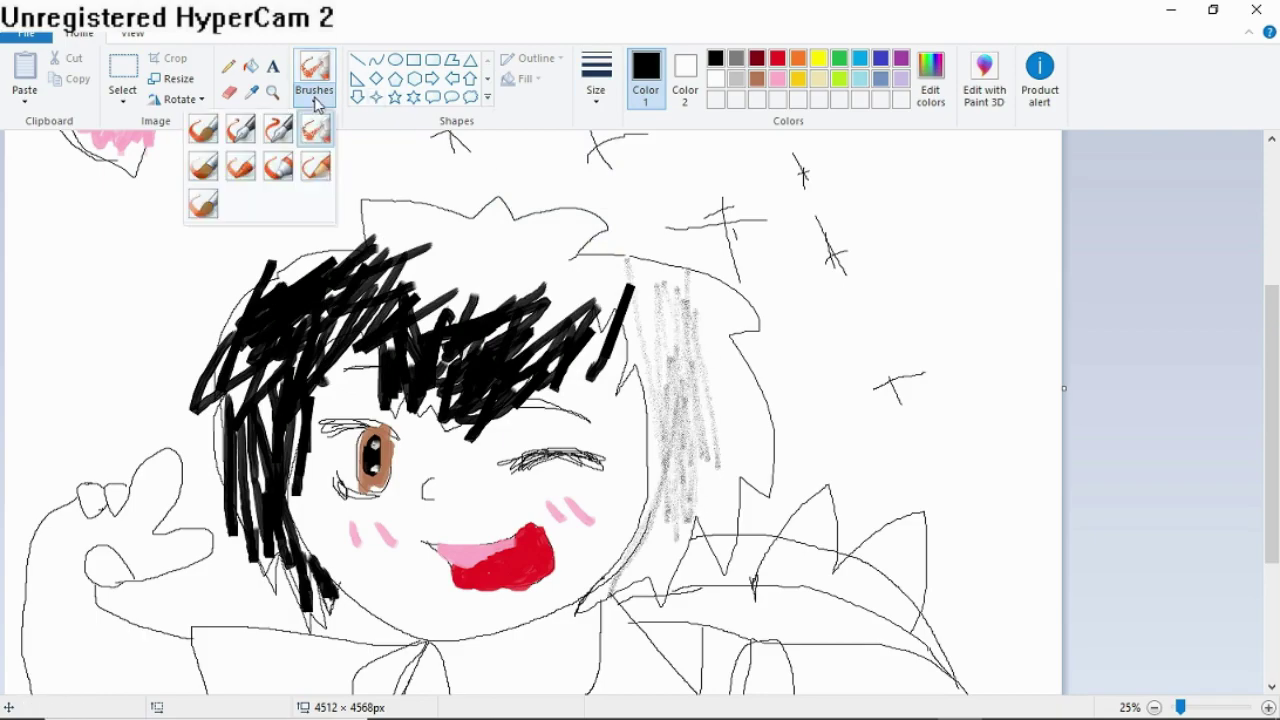
{"action": "left_click", "coordinate": [278, 166]}
{"action": "left_click_drag", "start_coordinate": [668, 318], "coordinate": [700, 480]}
{"action": "left_click_drag", "start_coordinate": [665, 320], "coordinate": [615, 590]}
{"action": "left_click_drag", "start_coordinate": [640, 520], "coordinate": [578, 612]}
{"action": "left_click_drag", "start_coordinate": [690, 485], "coordinate": [600, 600]}
{"action": "left_click_drag", "start_coordinate": [665, 420], "coordinate": [660, 580]}
{"action": "mouse_move", "coordinate": [700, 420]}
{"action": "left_mouse_down"}
{"action": "mouse_move", "coordinate": [727, 565]}
{"action": "mouse_move", "coordinate": [766, 505]}
{"action": "mouse_move", "coordinate": [656, 367]}
{"action": "mouse_move", "coordinate": [757, 375]}
{"action": "mouse_move", "coordinate": [703, 303]}
{"action": "mouse_move", "coordinate": [640, 377]}
{"action": "mouse_move", "coordinate": [585, 222]}
{"action": "mouse_move", "coordinate": [490, 210]}
{"action": "mouse_move", "coordinate": [412, 227]}
{"action": "mouse_move", "coordinate": [600, 300]}
{"action": "mouse_move", "coordinate": [740, 310]}
{"action": "left_mouse_up"}
Thicken both eyebrows in black and brush light yellow skin colour over the face.
{"action": "scroll", "coordinate": [700, 330], "scroll_direction": "down", "scroll_amount": 3}
{"action": "left_click_drag", "start_coordinate": [320, 240], "coordinate": [608, 285]}
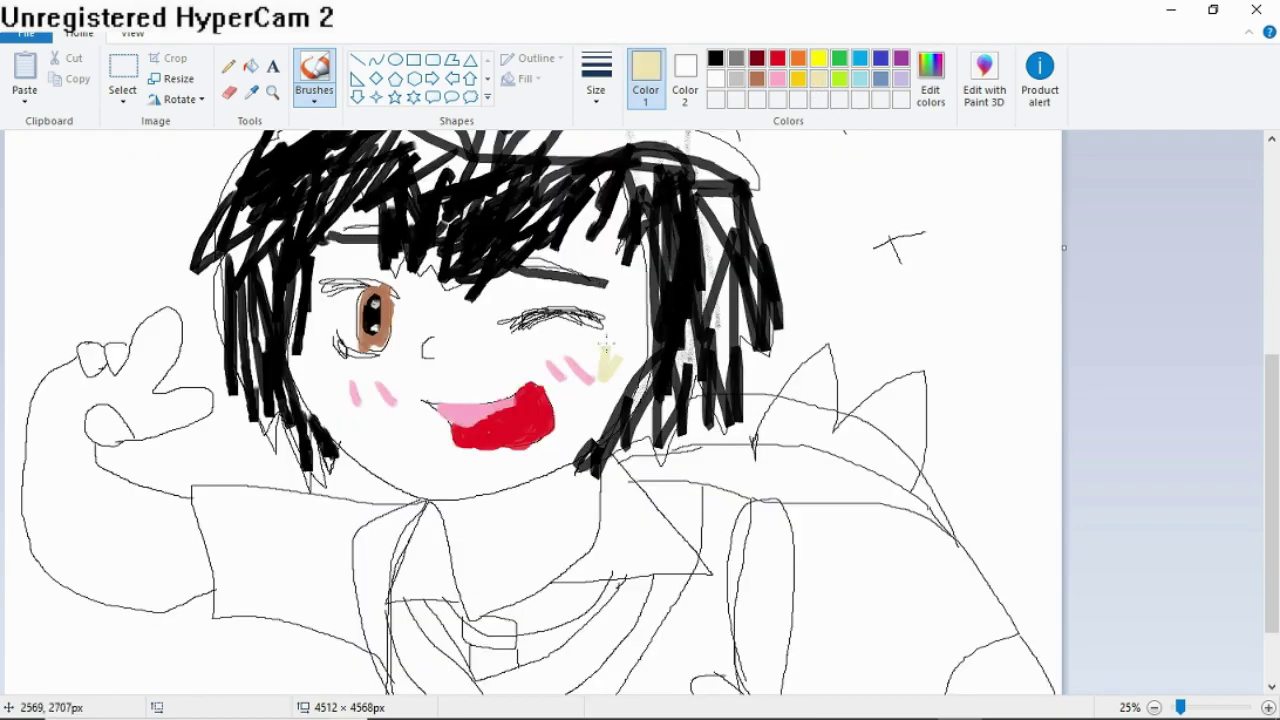
{"action": "mouse_move", "coordinate": [605, 345]}
{"action": "left_mouse_down"}
{"action": "mouse_move", "coordinate": [443, 421]}
{"action": "mouse_move", "coordinate": [457, 443]}
{"action": "mouse_move", "coordinate": [406, 369]}
{"action": "mouse_move", "coordinate": [580, 295]}
{"action": "mouse_move", "coordinate": [605, 240]}
{"action": "left_mouse_up"}
Fill the jacket body with black and set the drawing colour to light yellow.
{"action": "scroll", "coordinate": [600, 300], "scroll_direction": "down", "scroll_amount": 2}
{"action": "left_click", "coordinate": [250, 66]}
{"action": "left_click", "coordinate": [715, 58]}
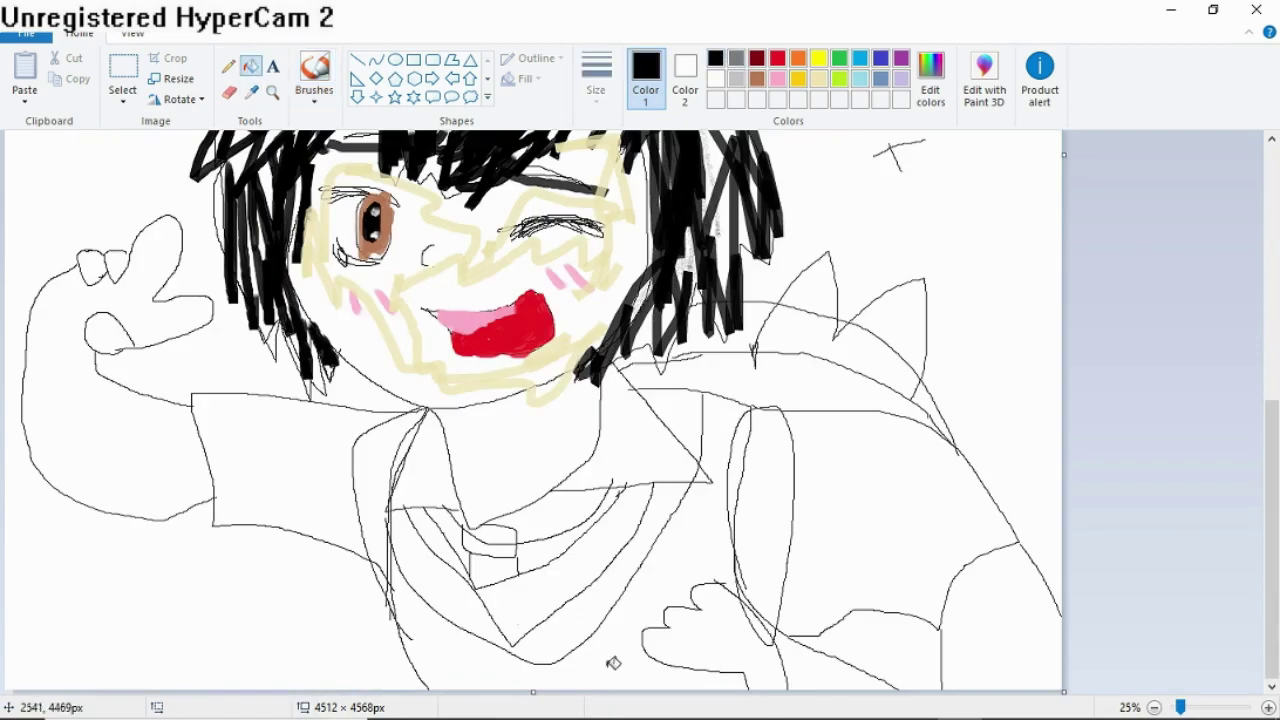
{"action": "left_click", "coordinate": [613, 664]}
{"action": "left_click", "coordinate": [819, 81]}
Try to fill the lower arm with light yellow and undo the fill.
{"action": "left_click", "coordinate": [989, 621]}
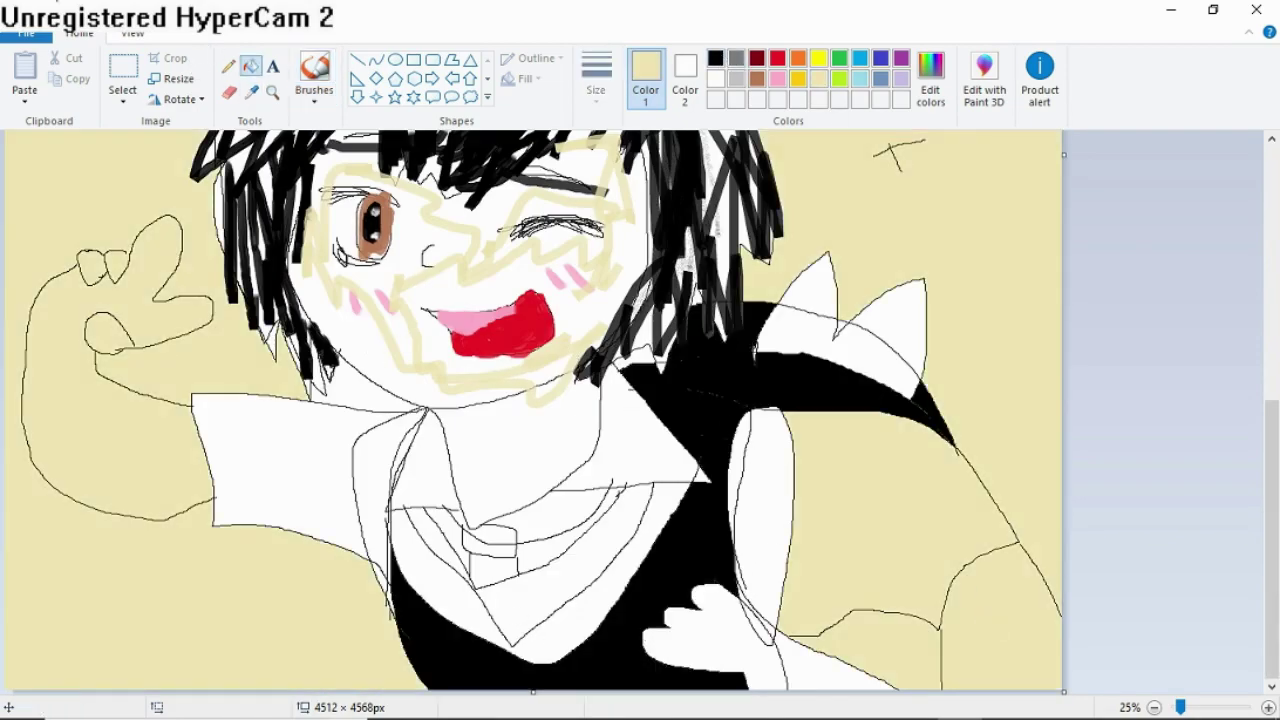
{"action": "key", "text": "ctrl+z"}
{"action": "key", "text": "ctrl+y"}
{"action": "key", "text": "ctrl+z"}
Fill the neck with light yellow and the V-shaped neckline trim with red.
{"action": "left_click", "coordinate": [560, 482]}
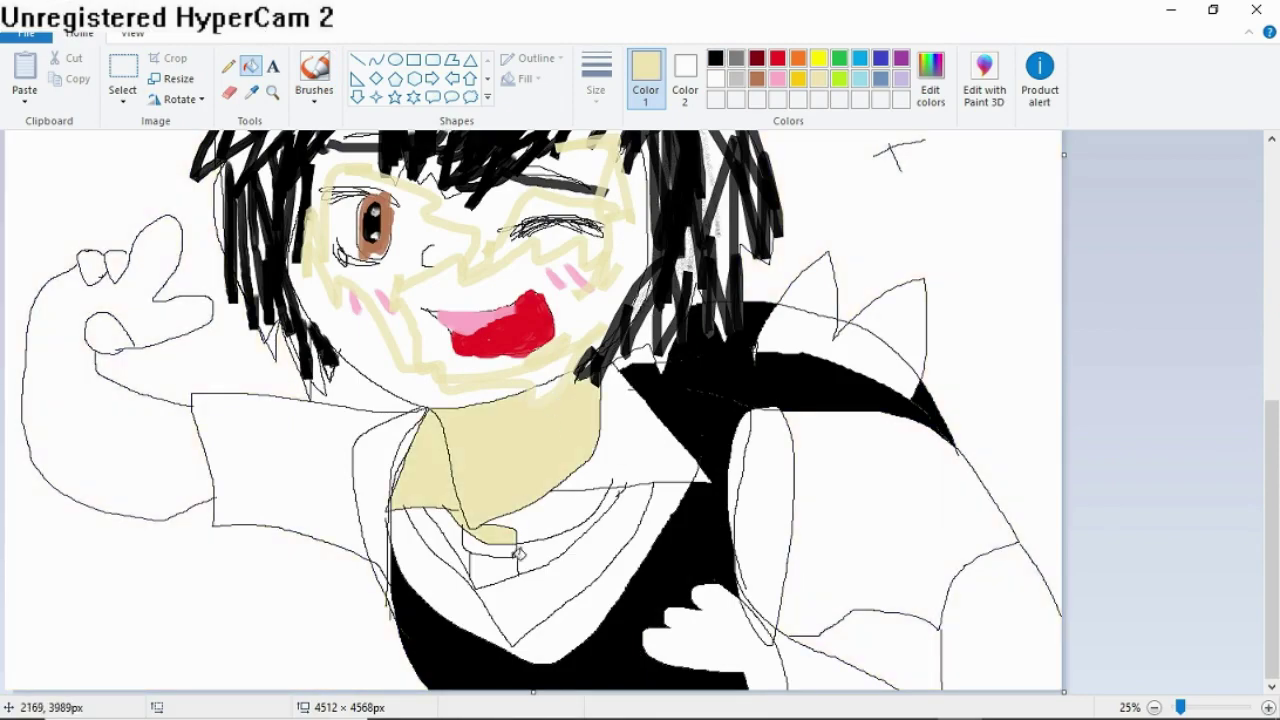
{"action": "left_click", "coordinate": [615, 584]}
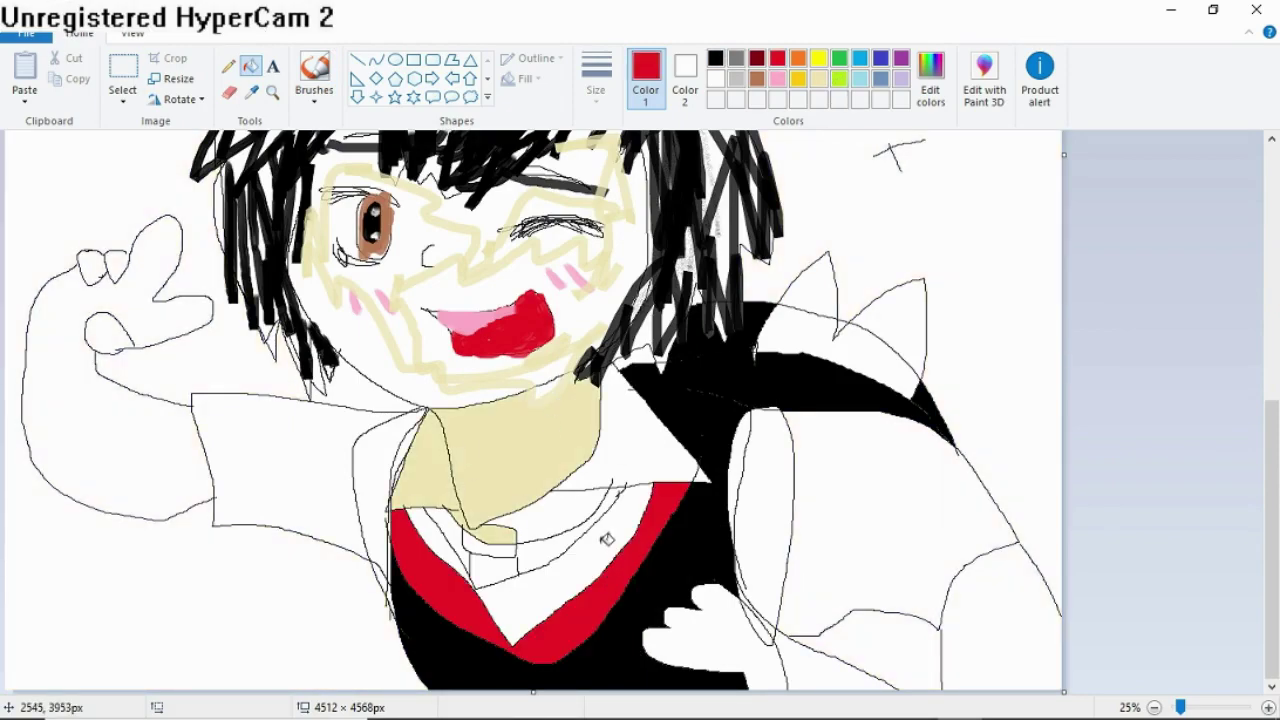
Fill both shoulder straps and the two spikes behind the shoulder with green.
{"action": "left_click", "coordinate": [784, 508]}
{"action": "left_click", "coordinate": [807, 336]}
{"action": "left_click", "coordinate": [909, 338]}
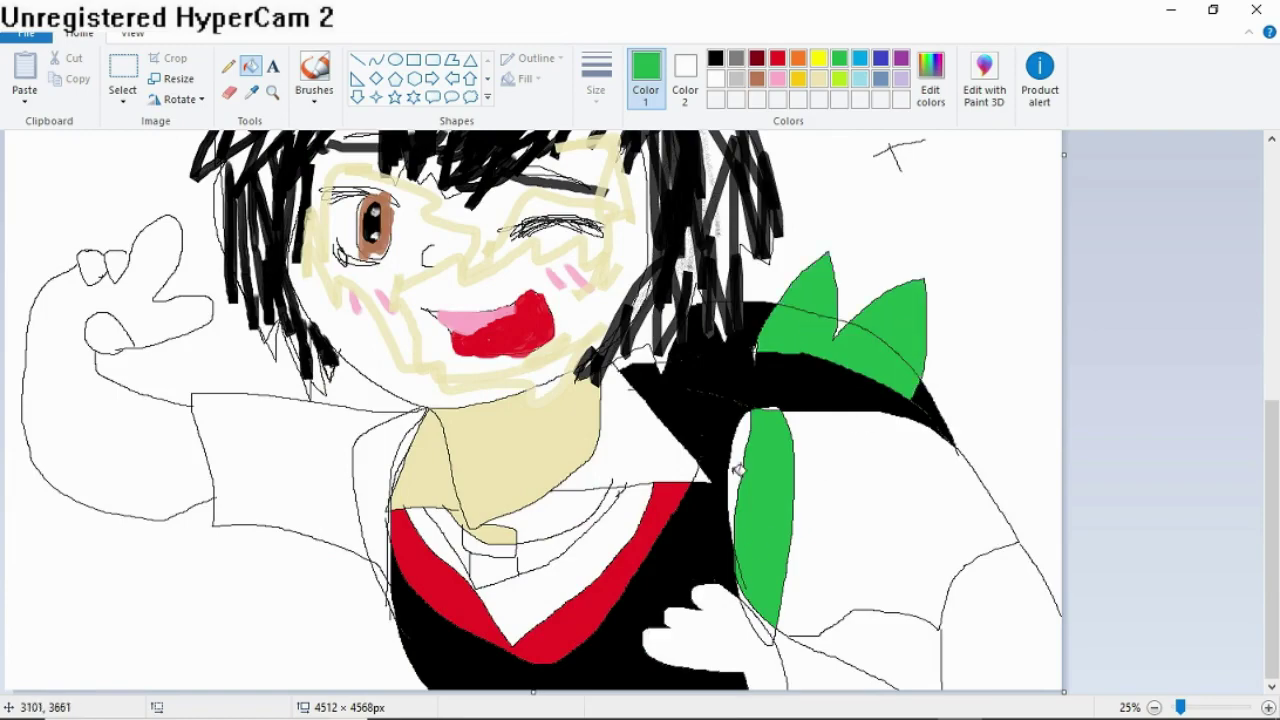
{"action": "left_click", "coordinate": [740, 469]}
{"action": "left_click", "coordinate": [383, 455]}
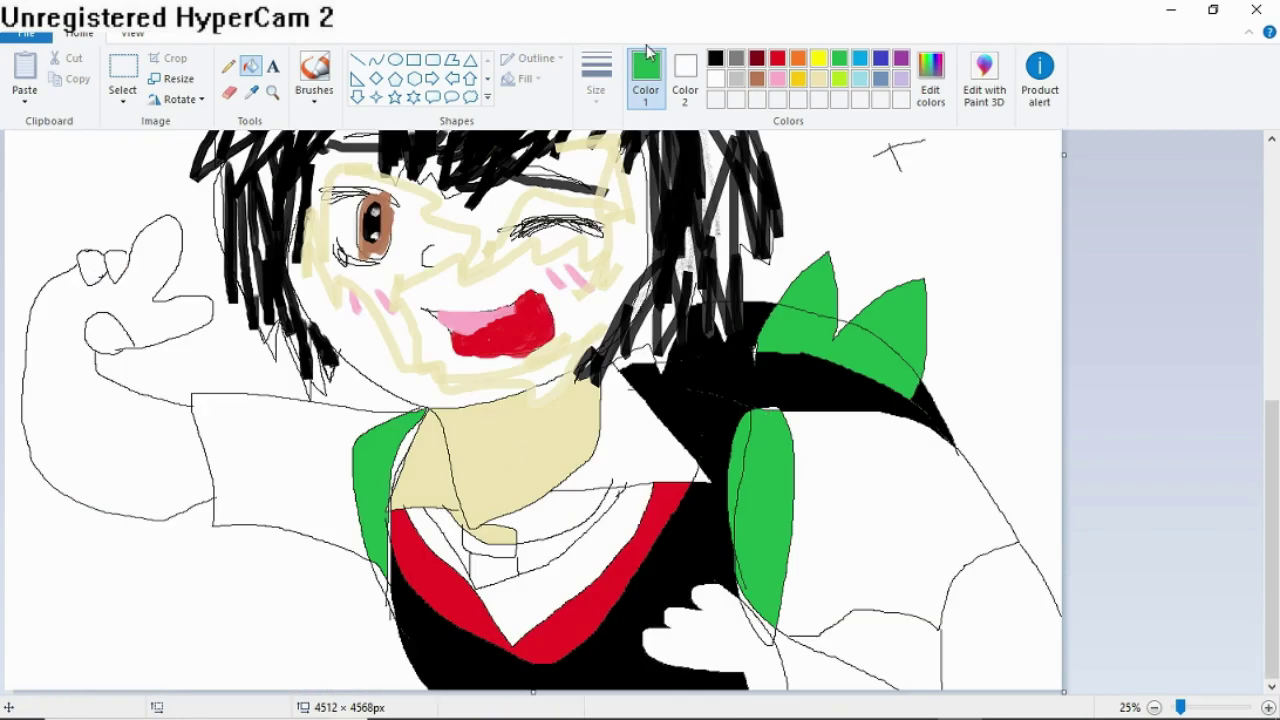
Brush light yellow over the forearm's edge and fill the background, arms and hand with light yellow.
{"action": "key", "text": "alt+h"}
{"action": "key", "text": "b"}
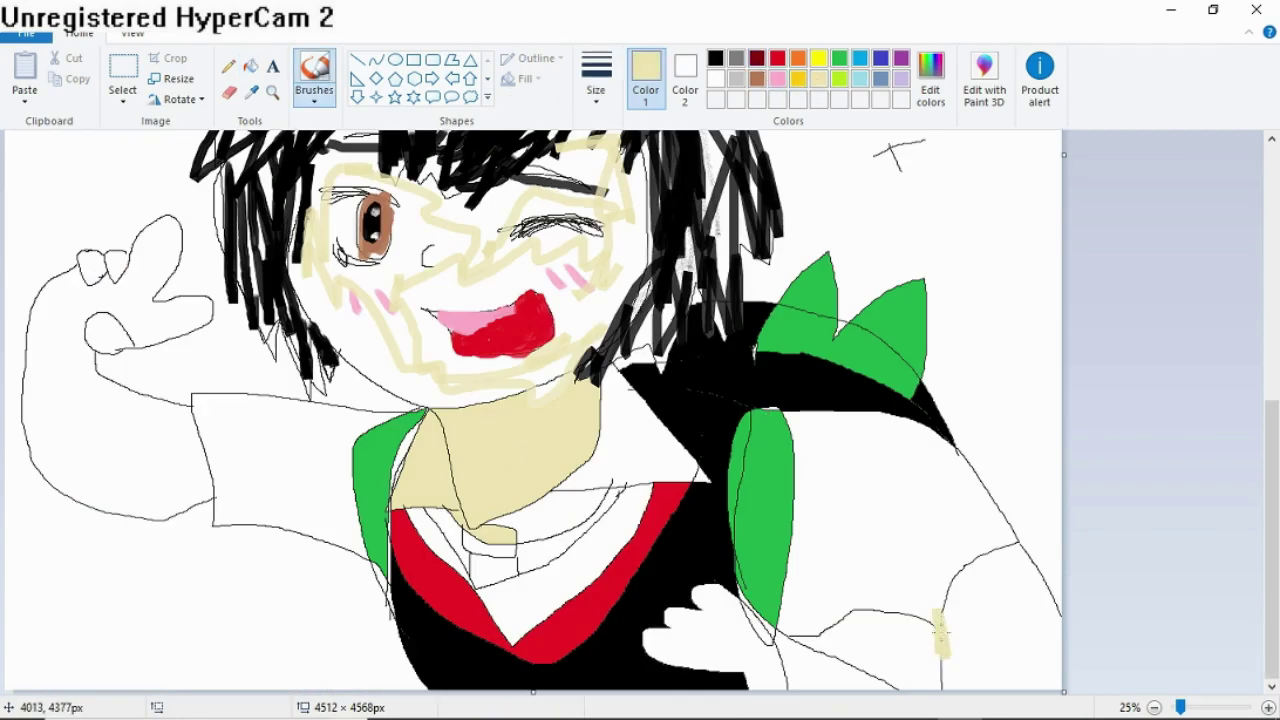
{"action": "left_click", "coordinate": [250, 66]}
{"action": "left_click", "coordinate": [1000, 400]}
{"action": "left_click", "coordinate": [720, 640]}
{"action": "left_click", "coordinate": [812, 655]}
Fill the remaining white patches of the face with light yellow.
{"action": "scroll", "coordinate": [420, 367], "scroll_direction": "up", "scroll_amount": 5}
{"action": "left_click", "coordinate": [421, 512]}
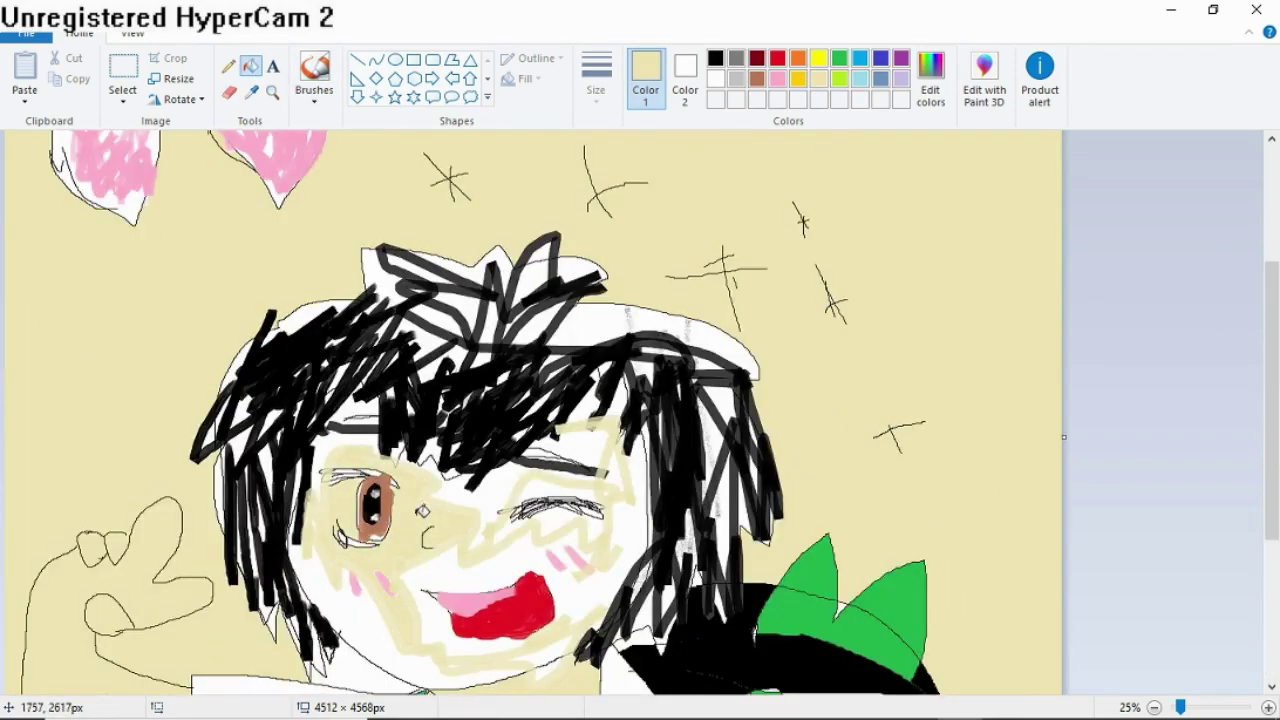
{"action": "left_click", "coordinate": [492, 568]}
{"action": "left_click", "coordinate": [505, 490]}
Paint thick black brush strokes over the tie at the collar.
{"action": "scroll", "coordinate": [556, 520], "scroll_direction": "down", "scroll_amount": 3}
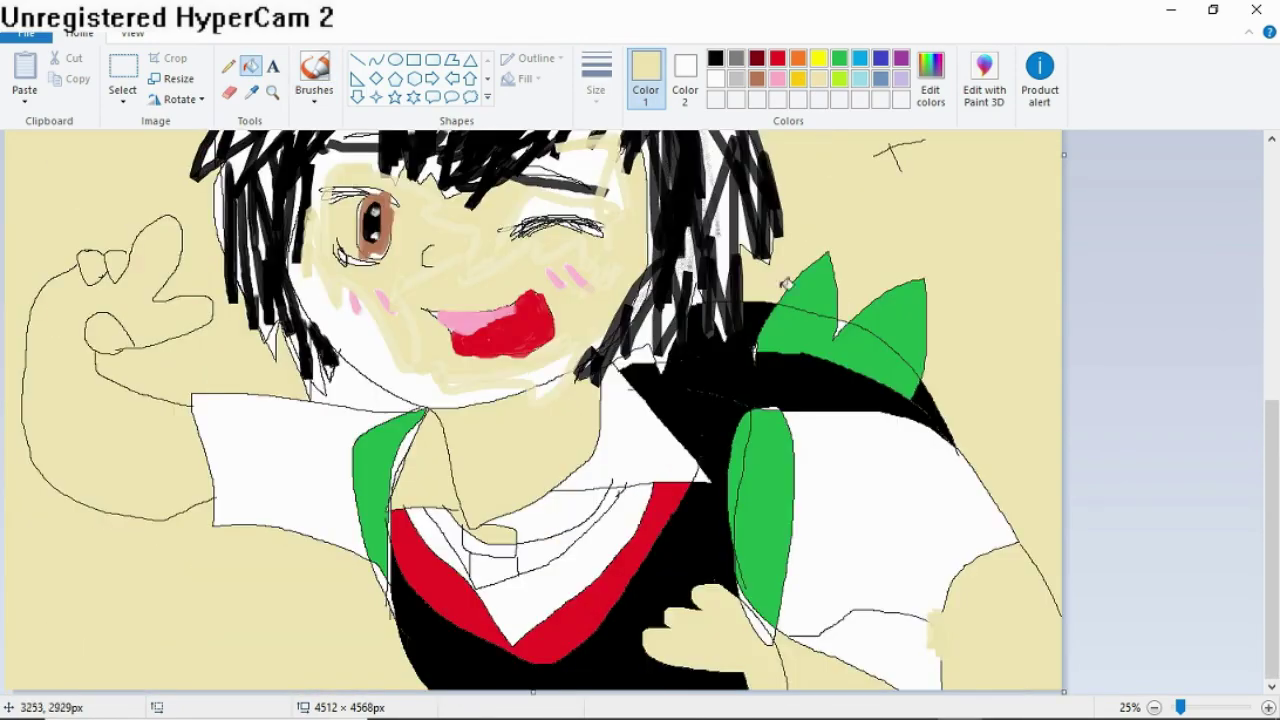
{"action": "left_click", "coordinate": [314, 75]}
{"action": "mouse_move", "coordinate": [590, 505]}
{"action": "left_mouse_down"}
{"action": "mouse_move", "coordinate": [500, 570]}
{"action": "mouse_move", "coordinate": [450, 545]}
{"action": "mouse_move", "coordinate": [600, 505]}
{"action": "left_mouse_up"}
Handwrite a signature beginning with "Colgate" in thick black strokes above the head, ending it with a red squiggle.
{"action": "scroll", "coordinate": [600, 400], "scroll_direction": "up", "scroll_amount": 5}
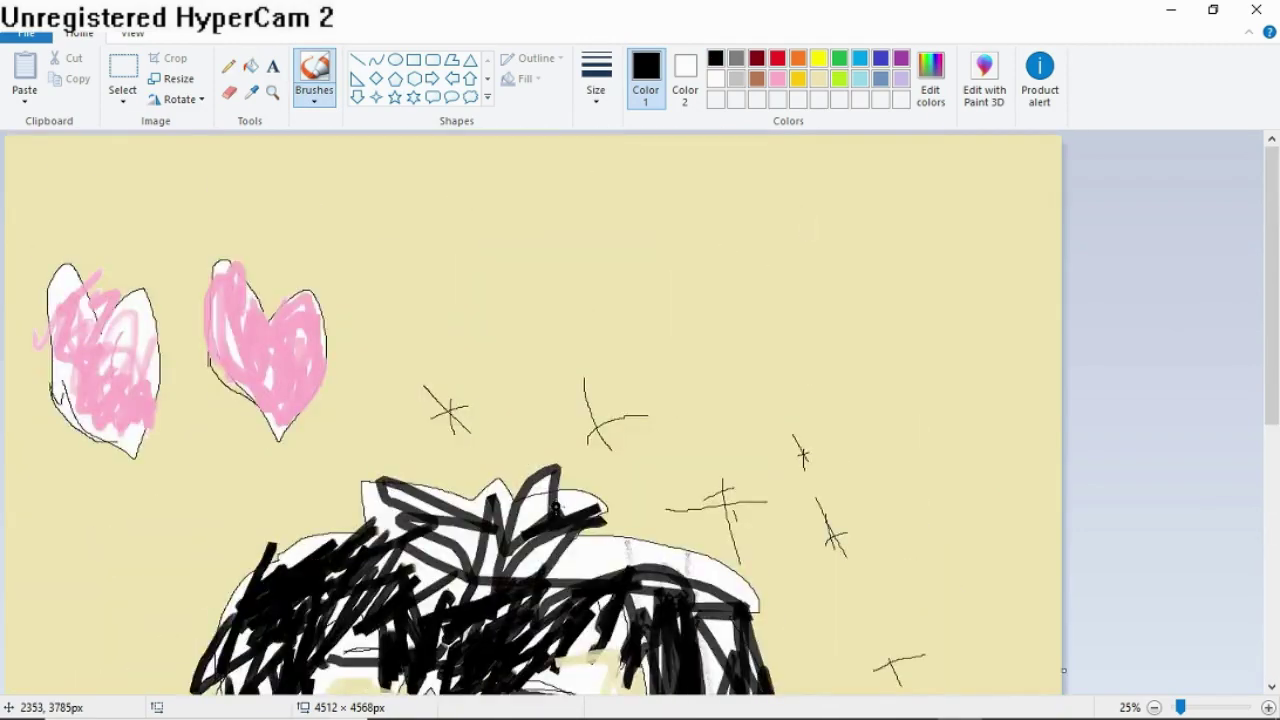
{"action": "scroll", "coordinate": [764, 141], "scroll_direction": "down", "scroll_amount": 3}
{"action": "scroll", "coordinate": [514, 189], "scroll_direction": "up", "scroll_amount": 5}
{"action": "left_click_drag", "start_coordinate": [460, 190], "coordinate": [458, 290]}
{"action": "left_click_drag", "start_coordinate": [490, 242], "coordinate": [488, 246]}
{"action": "left_click_drag", "start_coordinate": [535, 195], "coordinate": [553, 258]}
{"action": "left_click_drag", "start_coordinate": [605, 238], "coordinate": [590, 305]}
{"action": "left_click_drag", "start_coordinate": [655, 236], "coordinate": [678, 292]}
{"action": "left_click_drag", "start_coordinate": [678, 184], "coordinate": [683, 302]}
{"action": "mouse_move", "coordinate": [666, 222]}
{"action": "left_mouse_down"}
{"action": "mouse_move", "coordinate": [712, 214]}
{"action": "mouse_move", "coordinate": [780, 262]}
{"action": "mouse_move", "coordinate": [856, 222]}
{"action": "mouse_move", "coordinate": [963, 319]}
{"action": "left_mouse_up"}
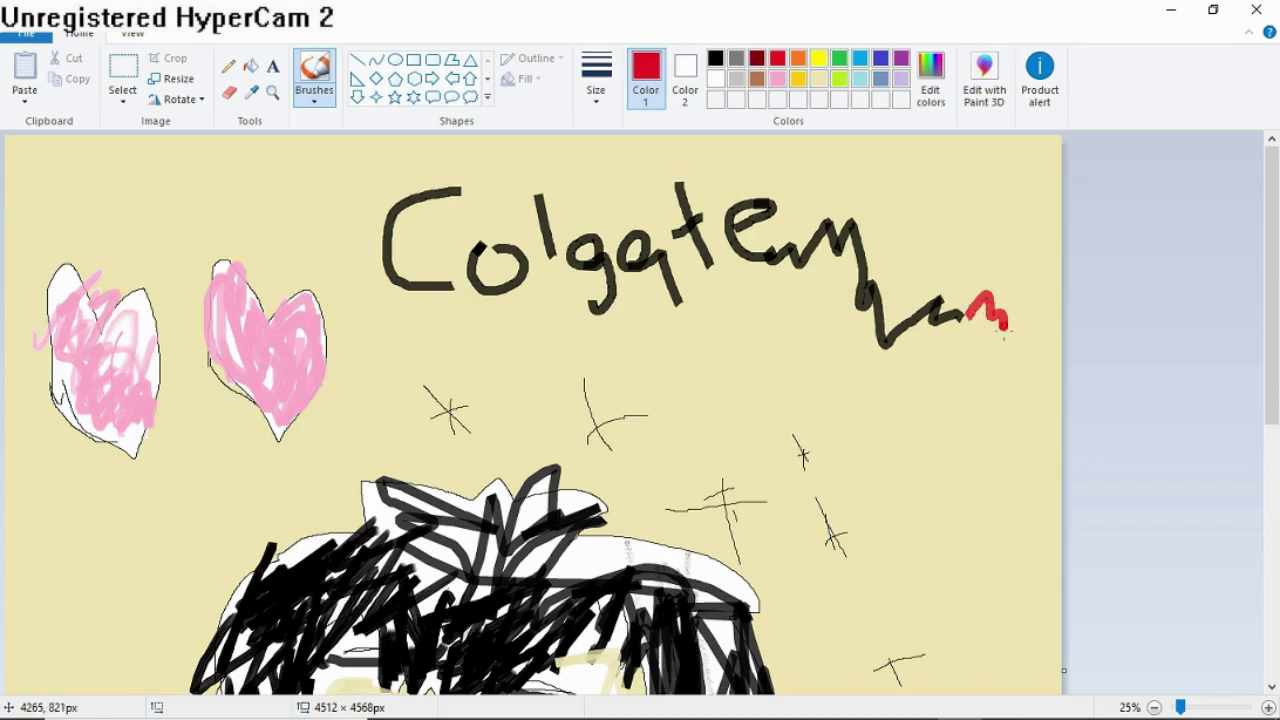
Draw a small black smiley face on the background above the raised hand.
{"action": "scroll", "coordinate": [1004, 335], "scroll_direction": "down", "scroll_amount": 5}
{"action": "scroll", "coordinate": [600, 400], "scroll_direction": "up", "scroll_amount": 3}
{"action": "scroll", "coordinate": [149, 240], "scroll_direction": "down", "scroll_amount": 2}
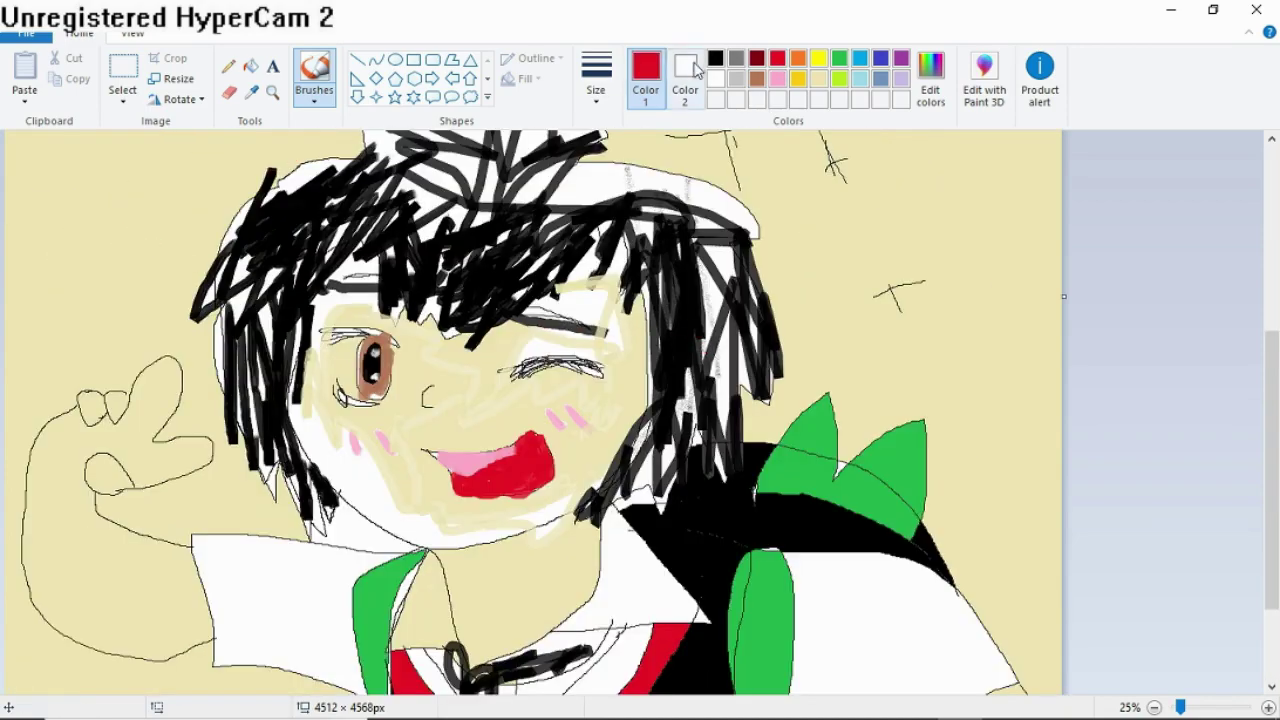
{"action": "left_click", "coordinate": [715, 58]}
{"action": "mouse_move", "coordinate": [41, 182]}
{"action": "left_mouse_down"}
{"action": "mouse_move", "coordinate": [50, 195]}
{"action": "mouse_move", "coordinate": [75, 174]}
{"action": "left_mouse_up"}
{"action": "left_click_drag", "start_coordinate": [60, 236], "coordinate": [135, 195]}
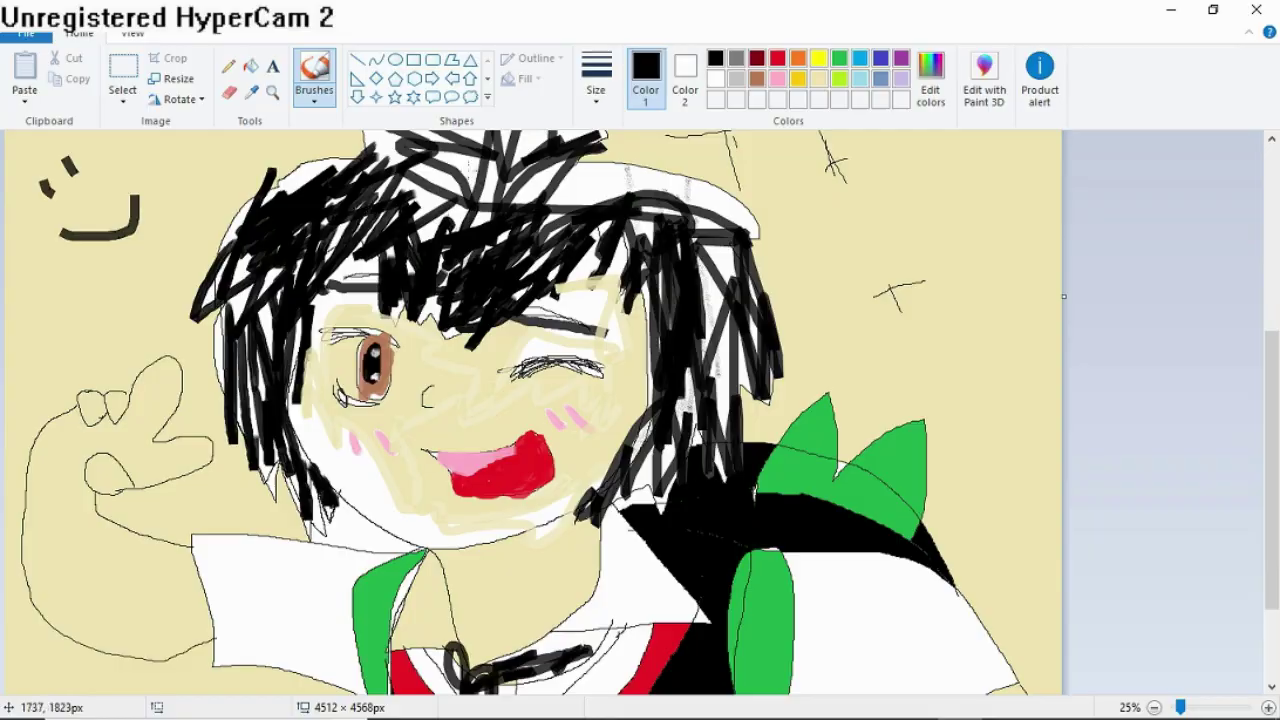